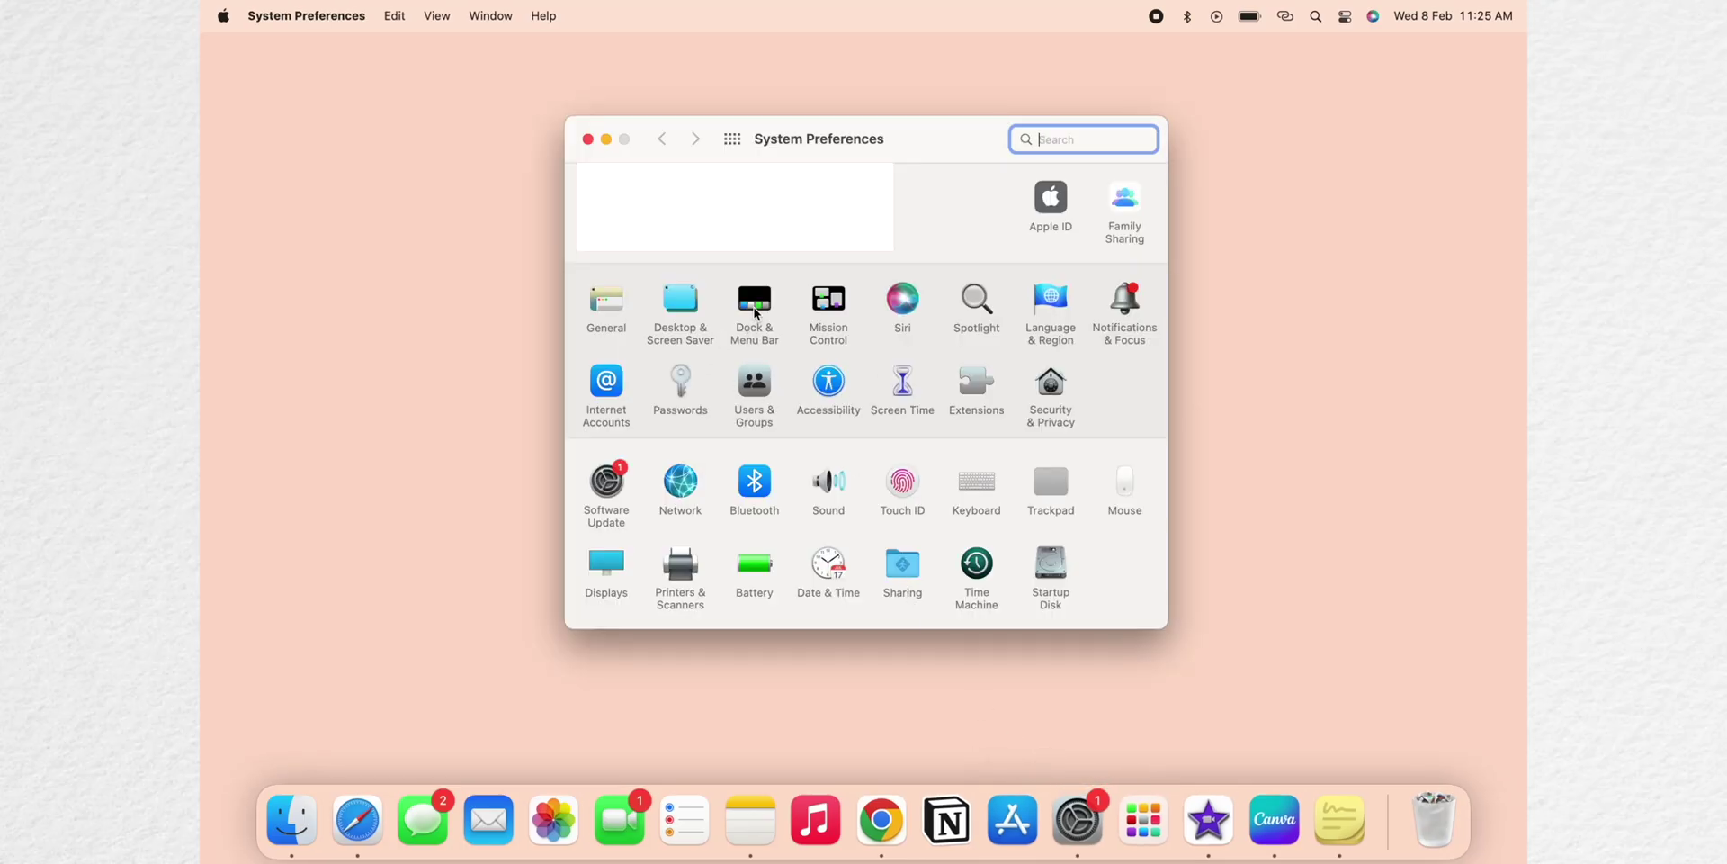
Adjust the Dock size slightly and turn on automatically hiding and showing the Dock.
{"action": "left_click", "coordinate": [756, 306]}
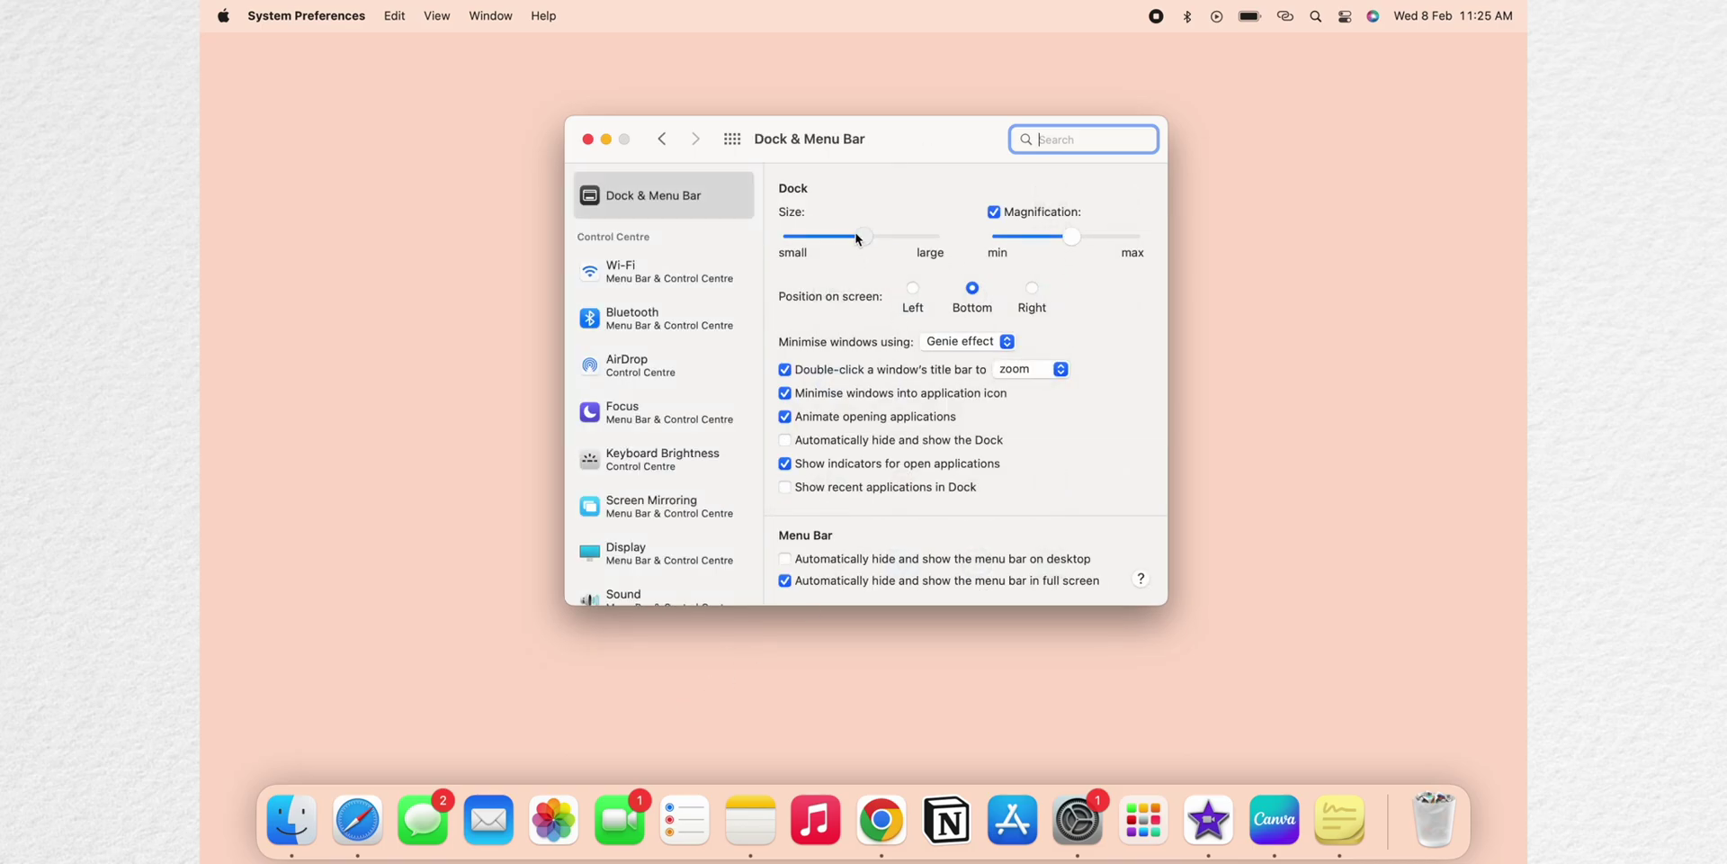
{"action": "left_click_drag", "start_coordinate": [857, 239], "coordinate": [878, 257]}
{"action": "left_click", "coordinate": [784, 440]}
{"action": "left_click", "coordinate": [662, 139]}
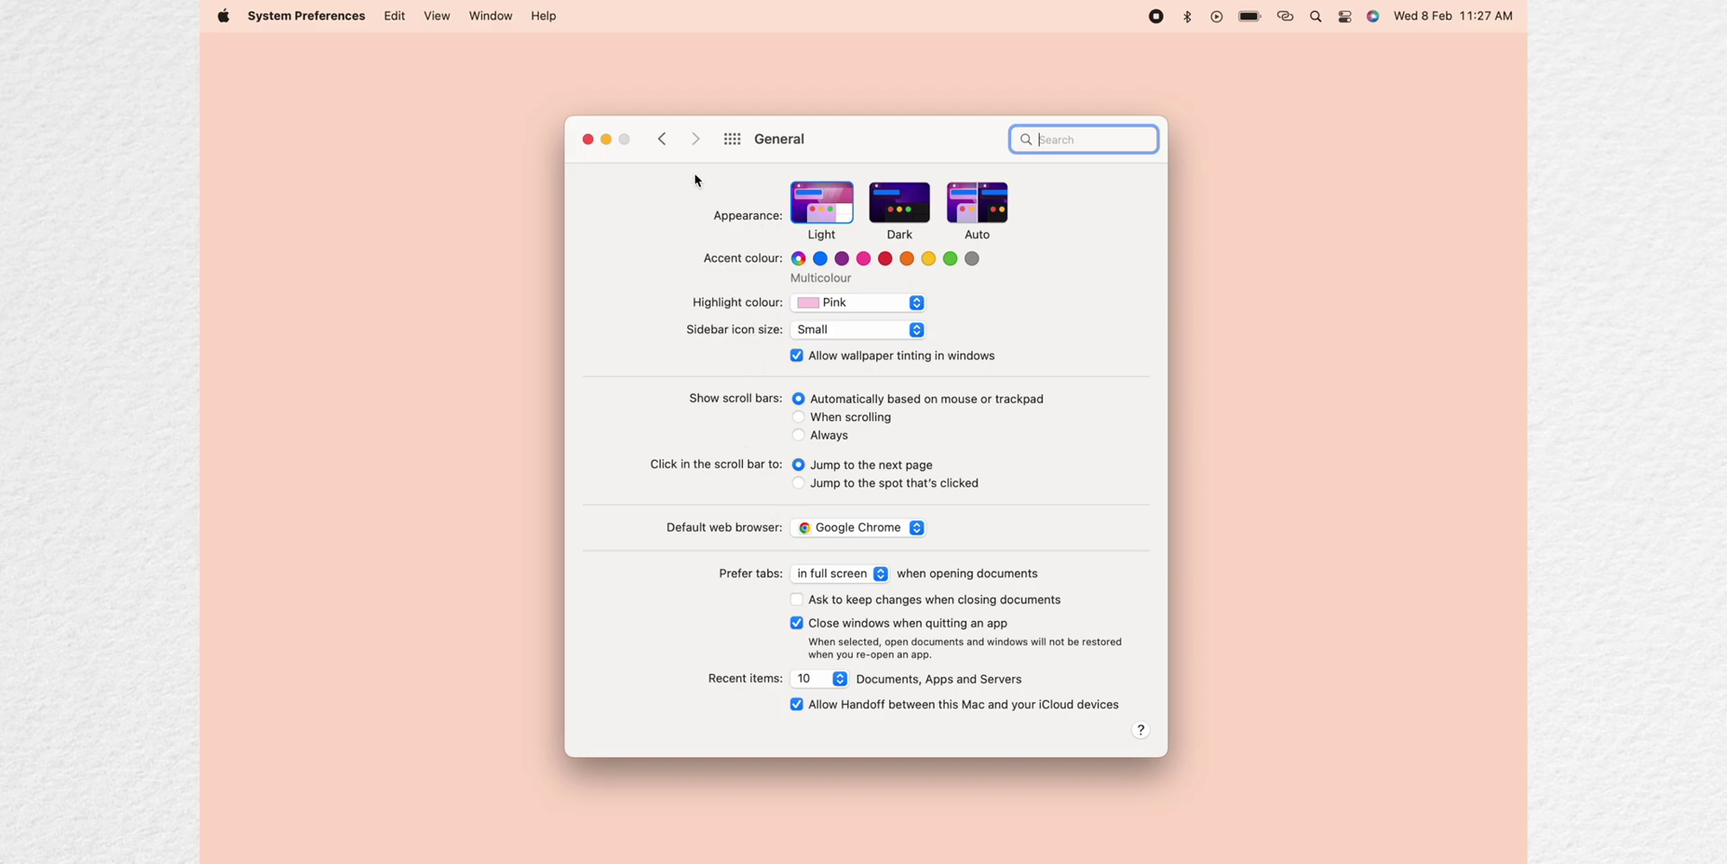
Browse the available screen savers in the Desktop & Screen Saver settings and open the Hot Corners settings.
{"action": "left_click", "coordinate": [663, 140]}
{"action": "left_click", "coordinate": [681, 305]}
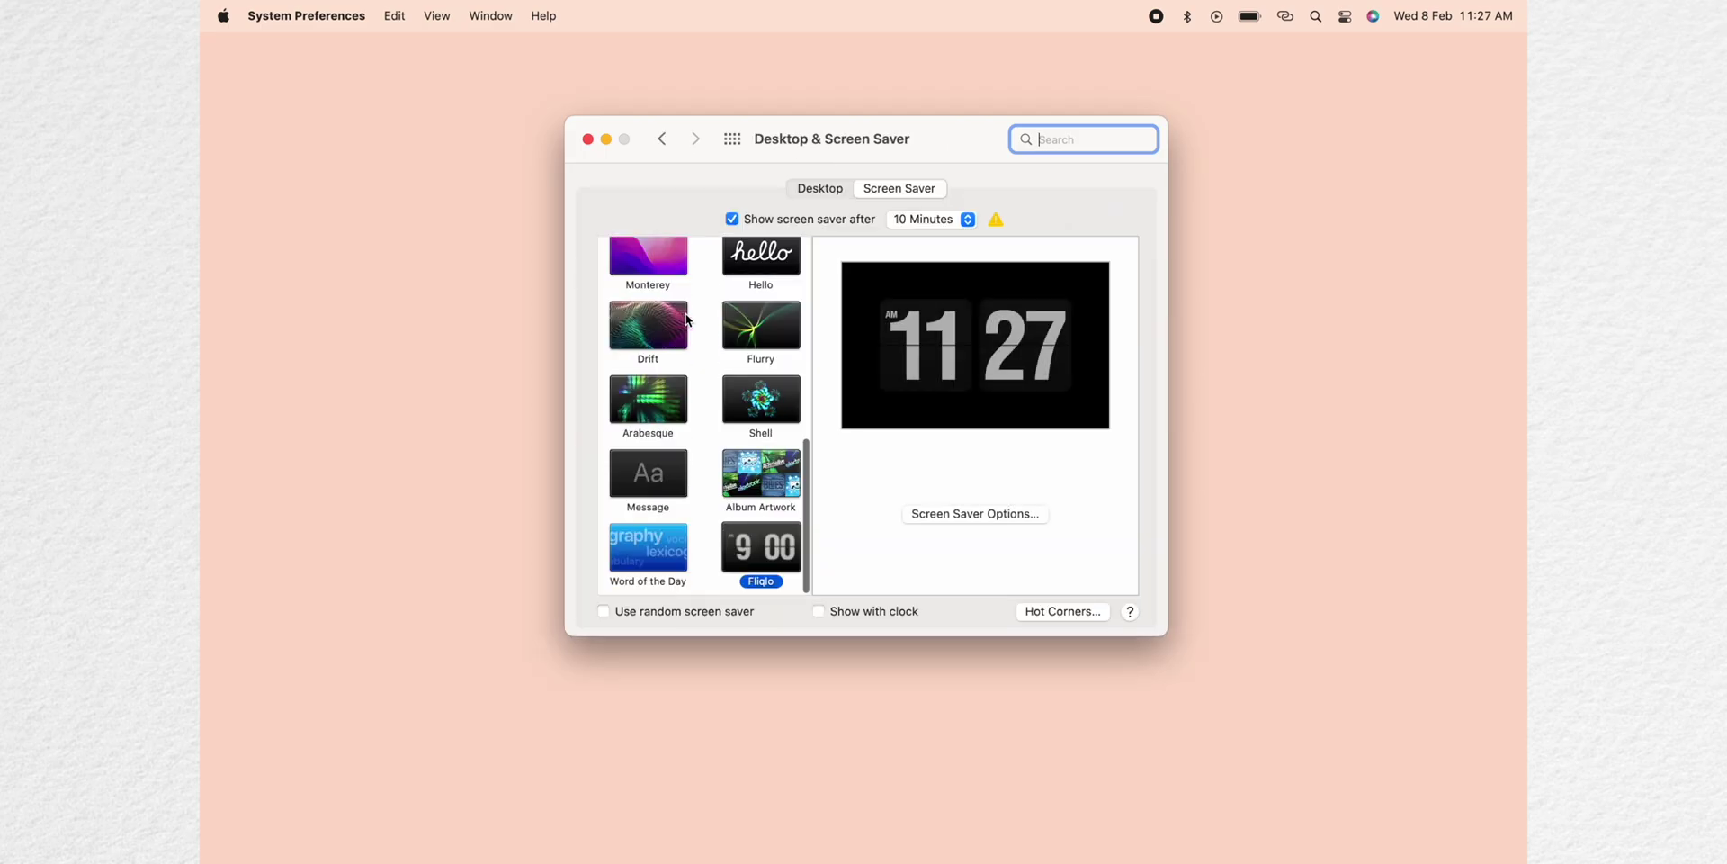
{"action": "scroll", "coordinate": [716, 324], "scroll_direction": "up", "scroll_amount": 5}
{"action": "scroll", "coordinate": [717, 324], "scroll_direction": "down", "scroll_amount": 3}
{"action": "scroll", "coordinate": [717, 324], "scroll_direction": "up", "scroll_amount": 6}
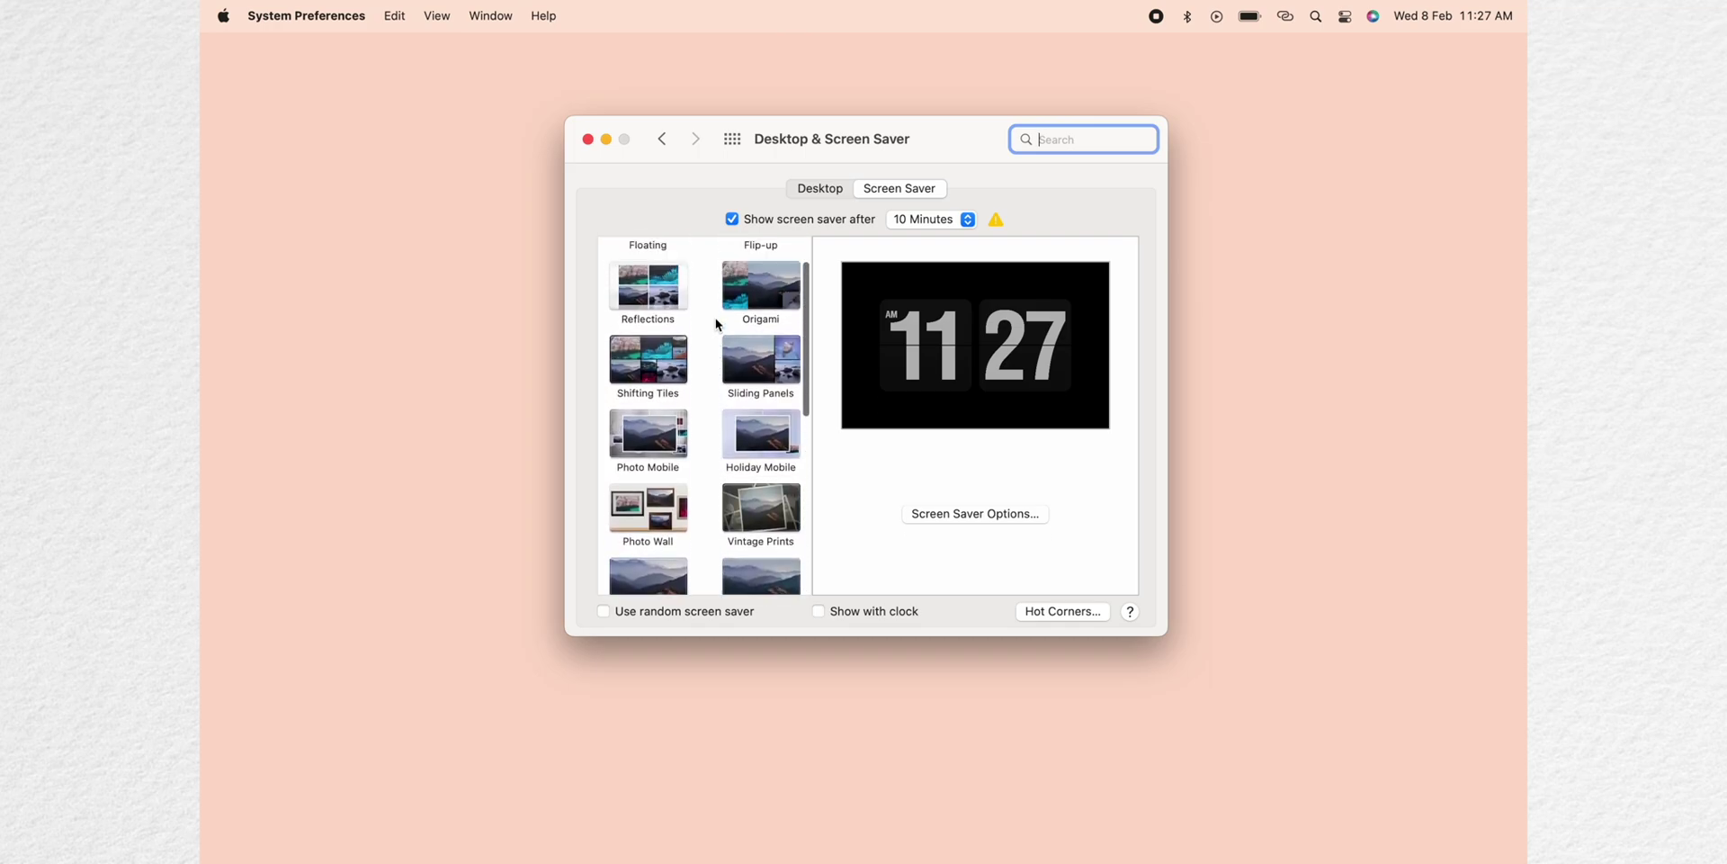
{"action": "mouse_move", "coordinate": [906, 364]}
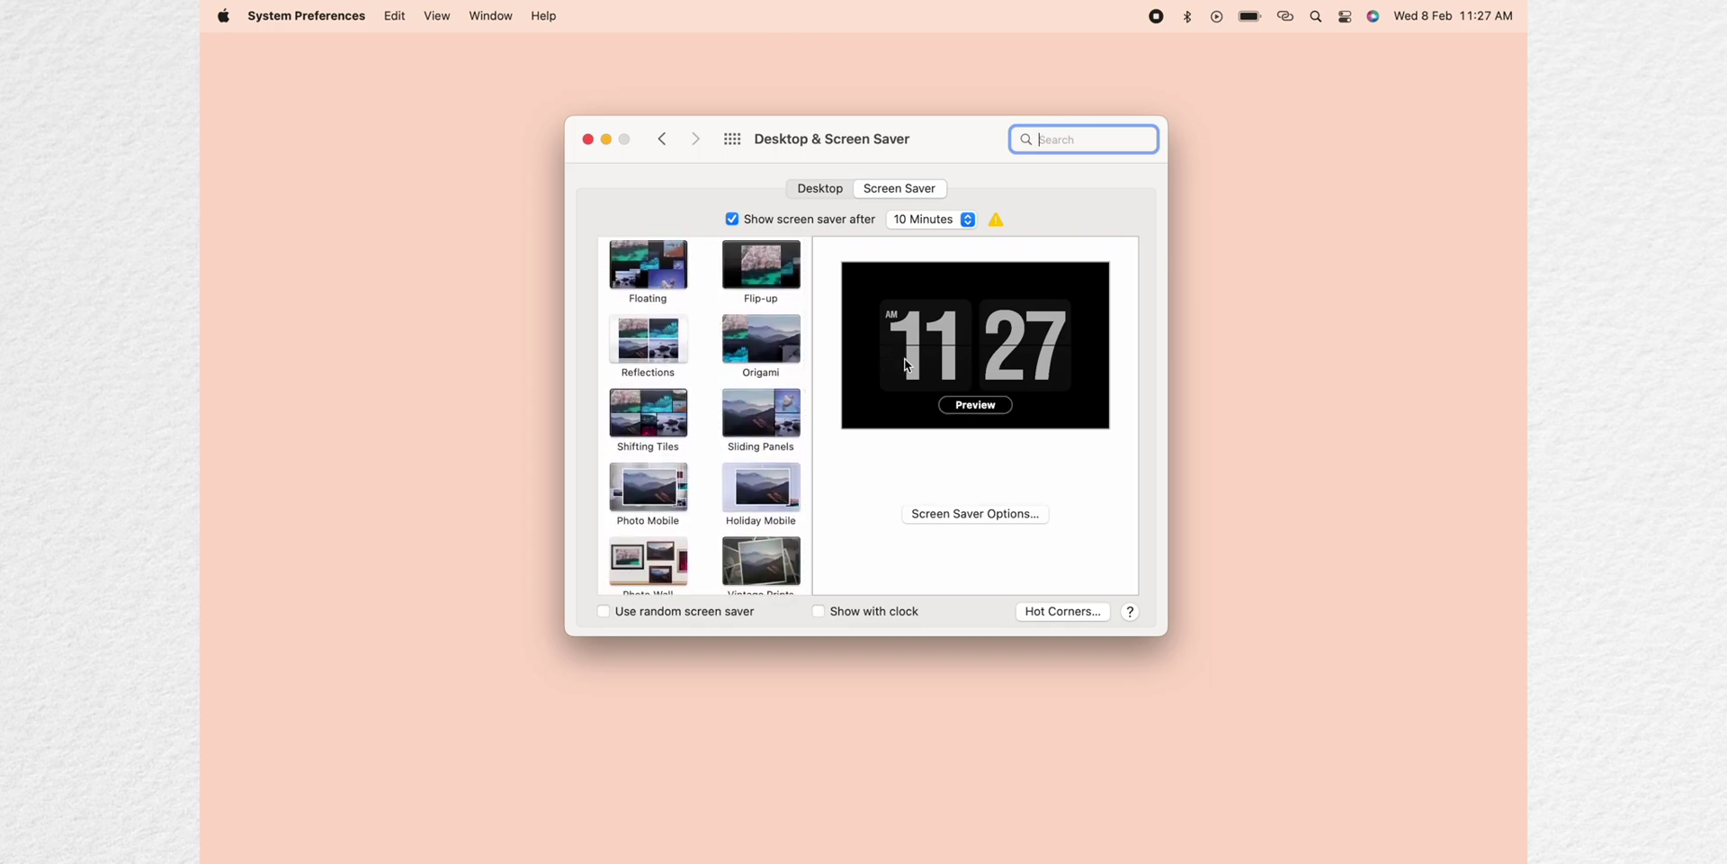
{"action": "left_click", "coordinate": [1070, 614]}
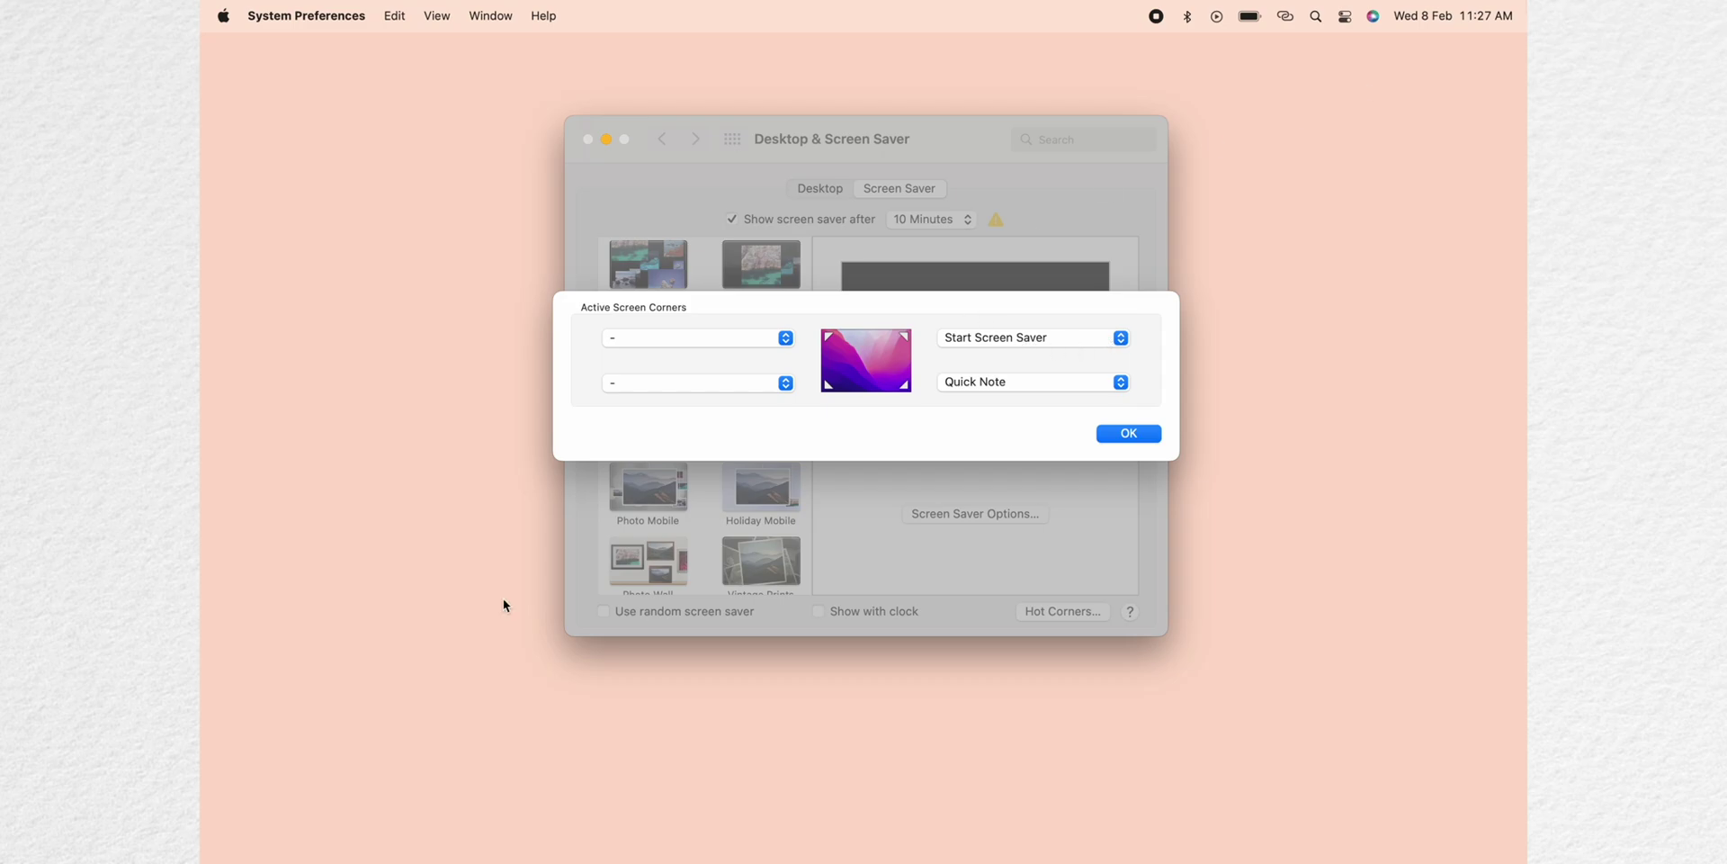
Assign Launchpad to the bottom-left hot corner and Lock Screen to the top-left one.
{"action": "left_click", "coordinate": [651, 382]}
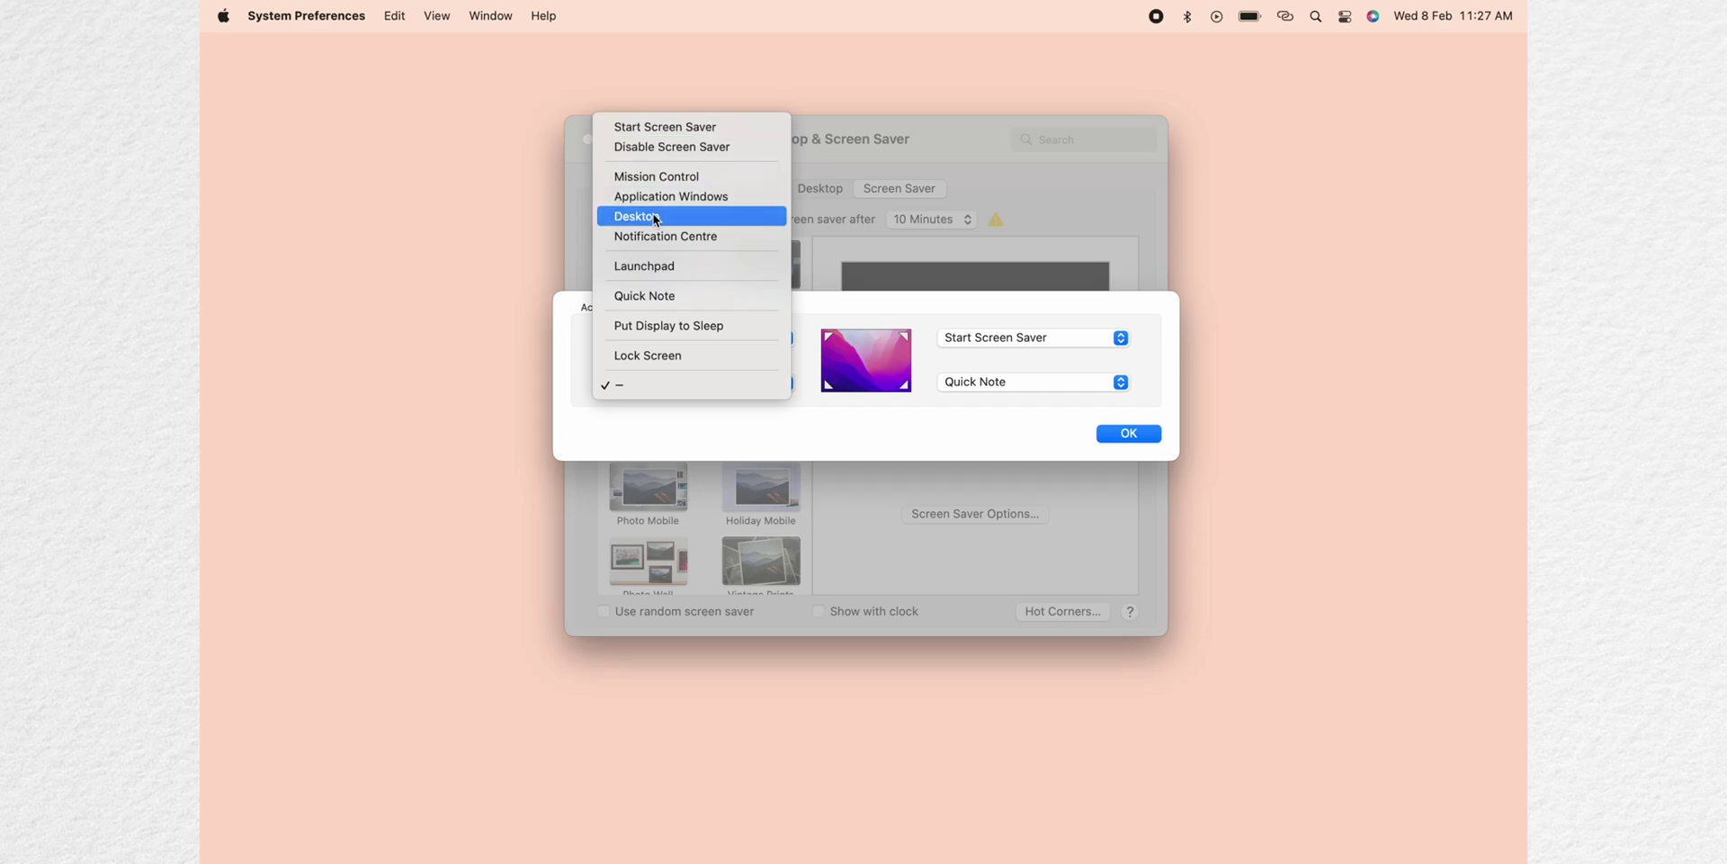
{"action": "left_click", "coordinate": [657, 268]}
{"action": "left_click", "coordinate": [785, 339]}
{"action": "left_click", "coordinate": [708, 311]}
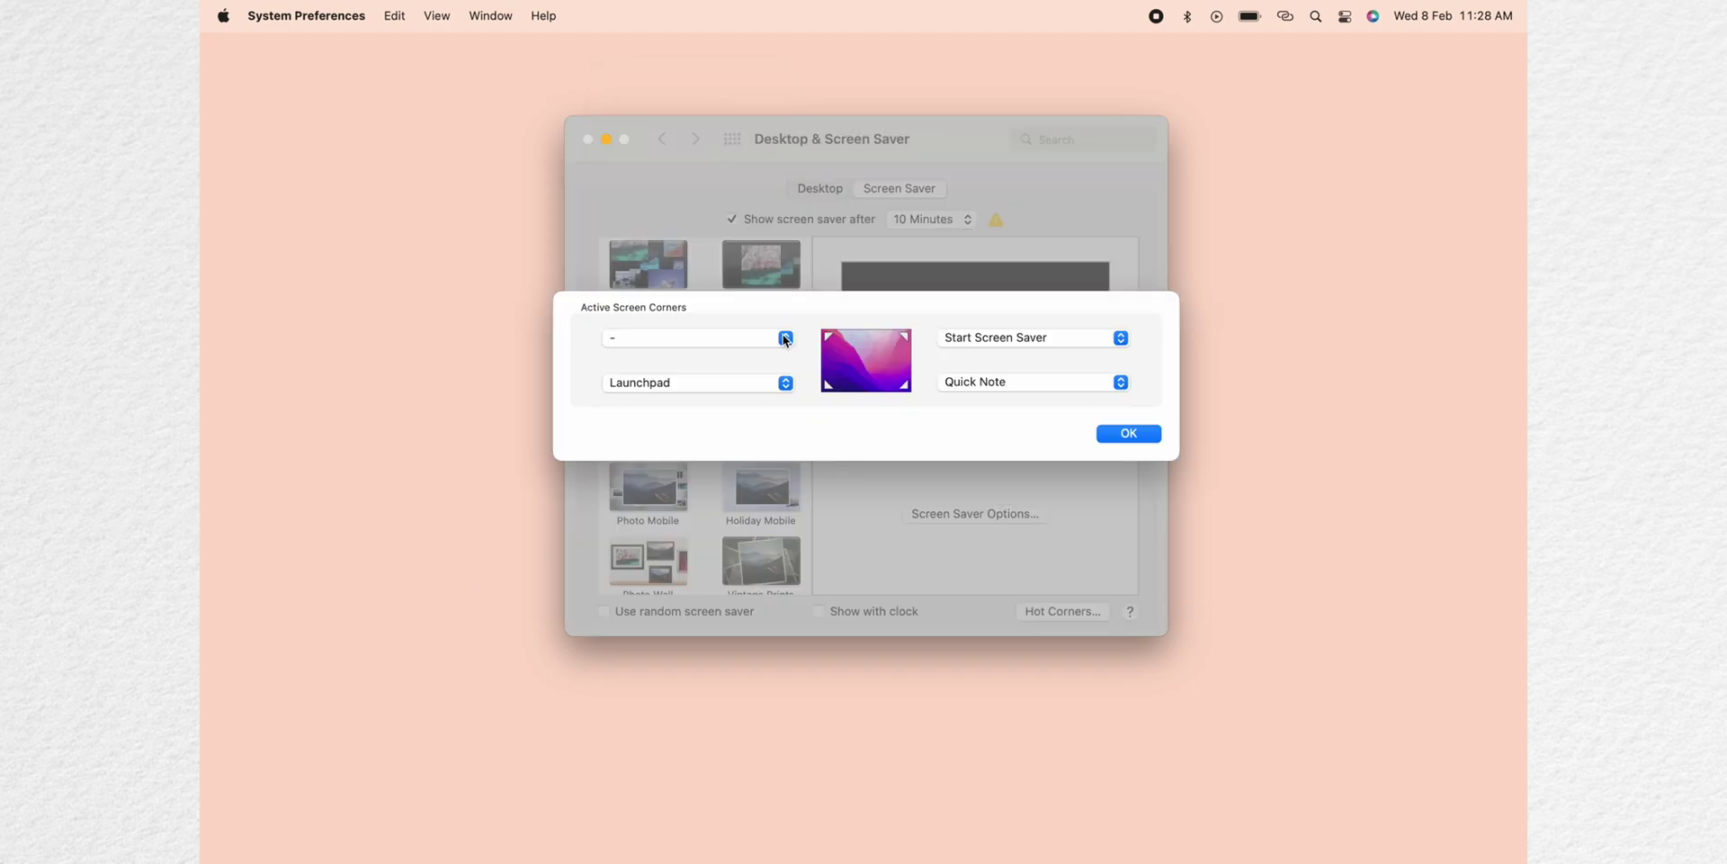
{"action": "left_click", "coordinate": [785, 339]}
{"action": "left_click", "coordinate": [710, 313]}
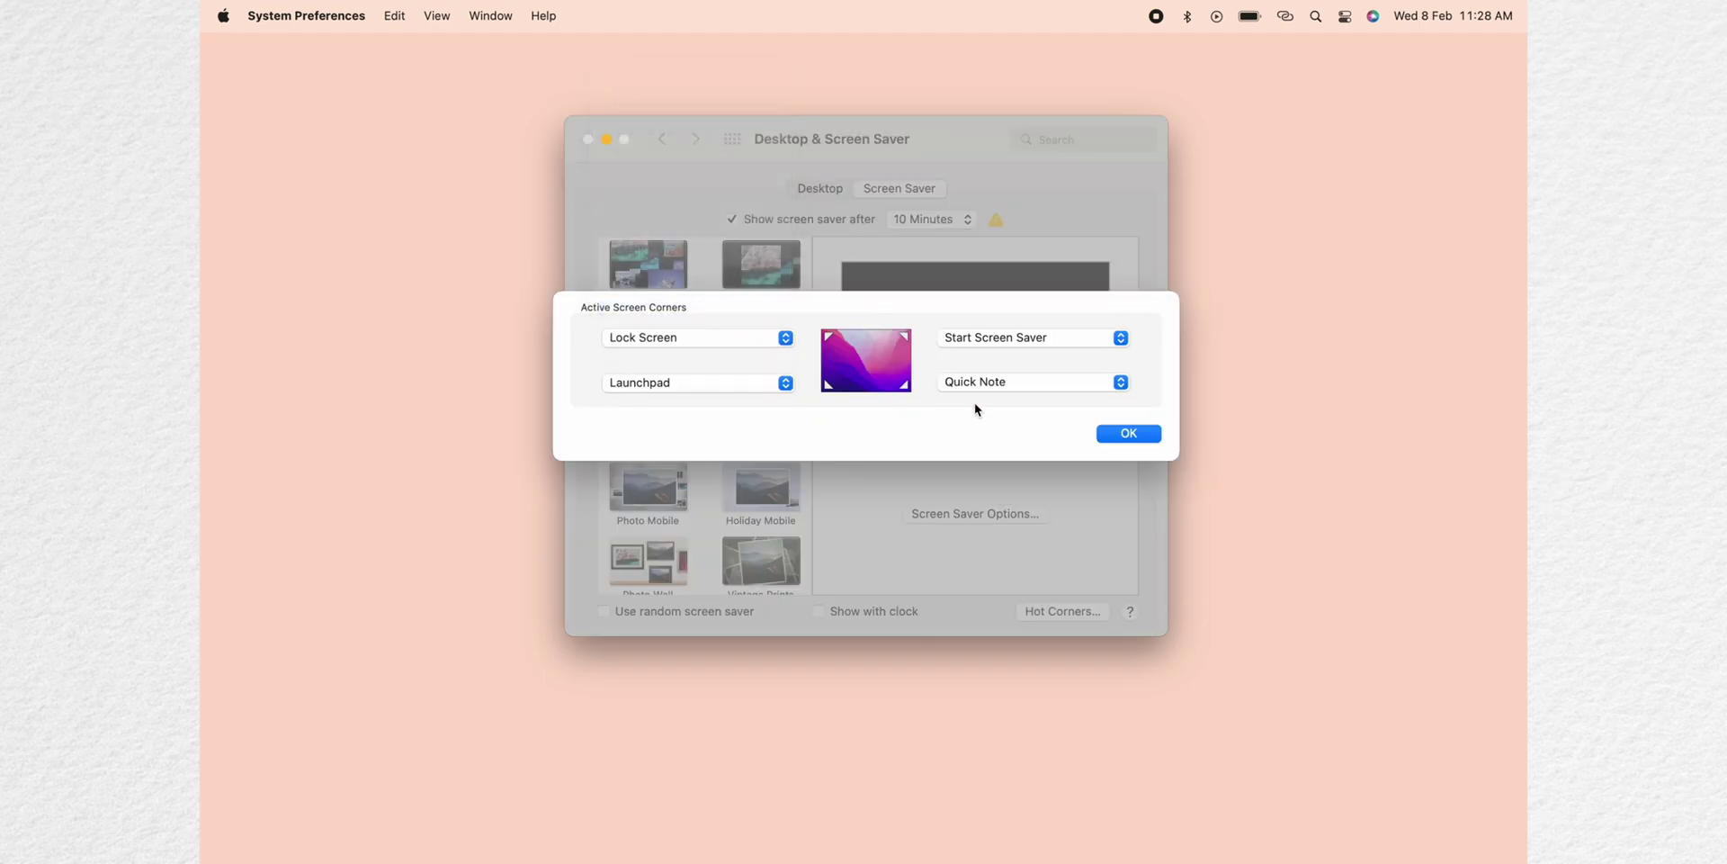
{"action": "left_click", "coordinate": [1126, 434]}
Test the bottom-left hot corner, close Launchpad, and test the bottom-right hot corner.
{"action": "mouse_move", "coordinate": [202, 861]}
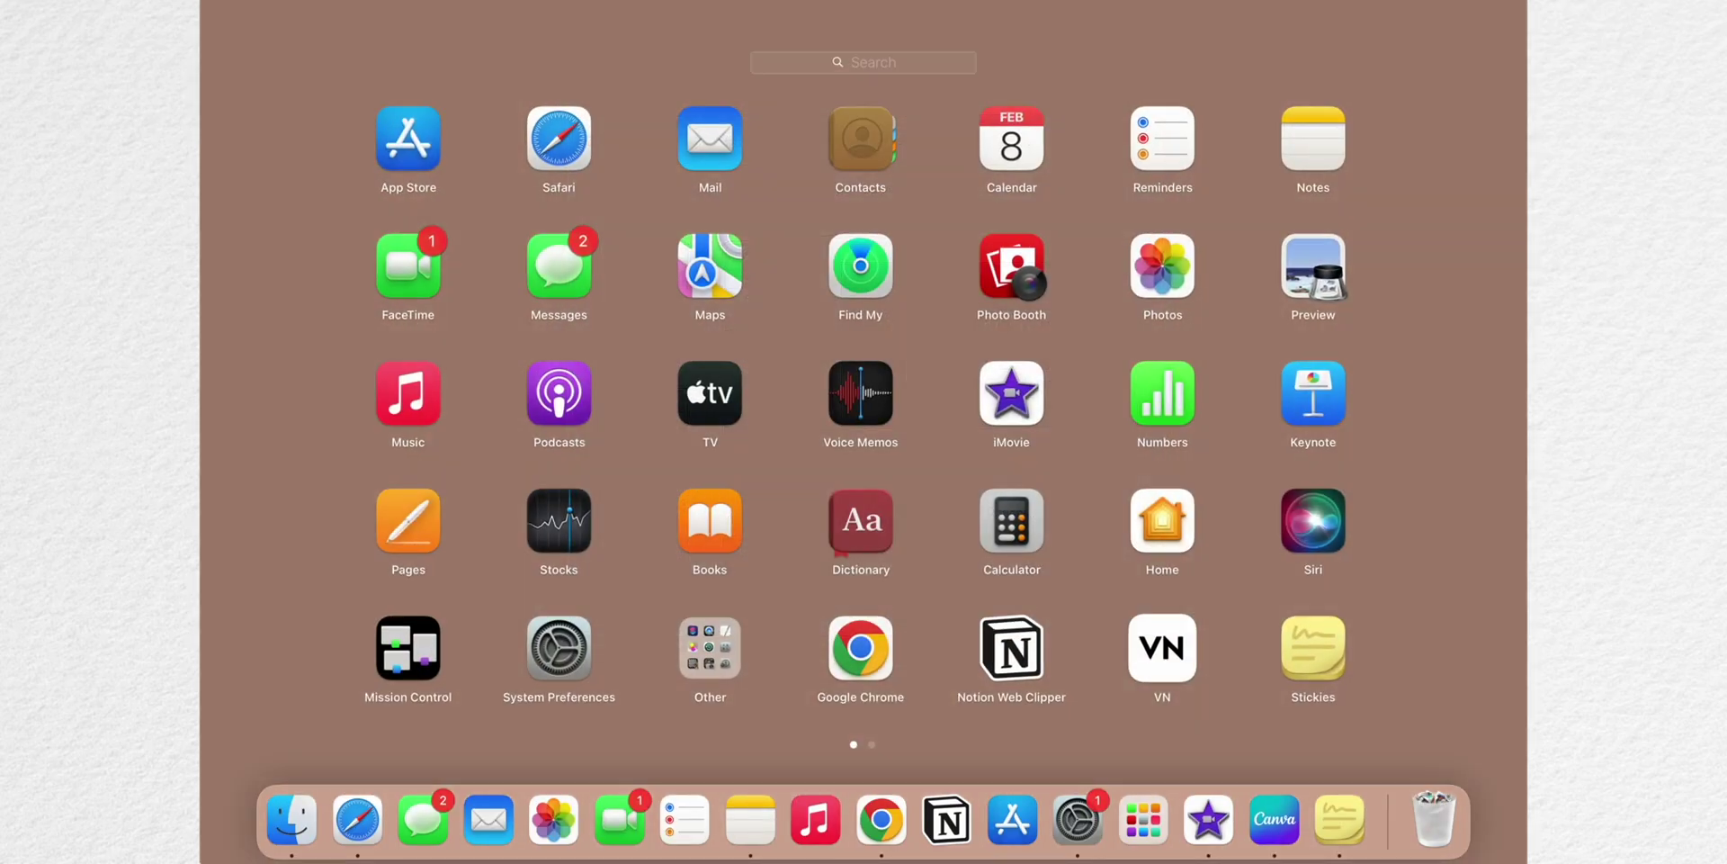
{"action": "left_click", "coordinate": [279, 725]}
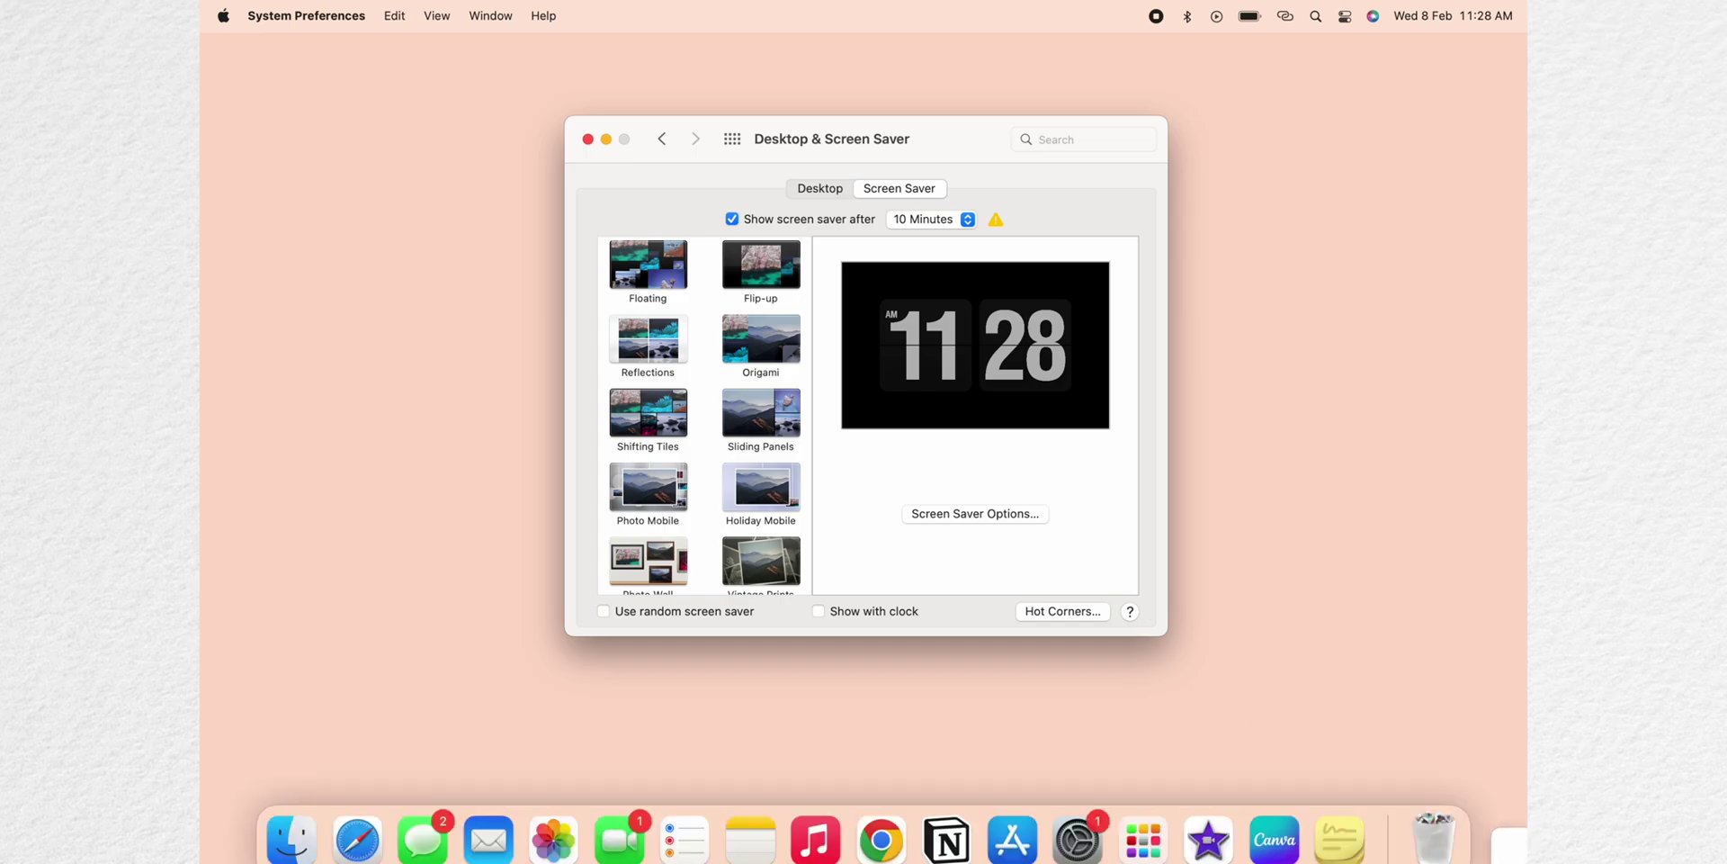
{"action": "mouse_move", "coordinate": [1512, 851]}
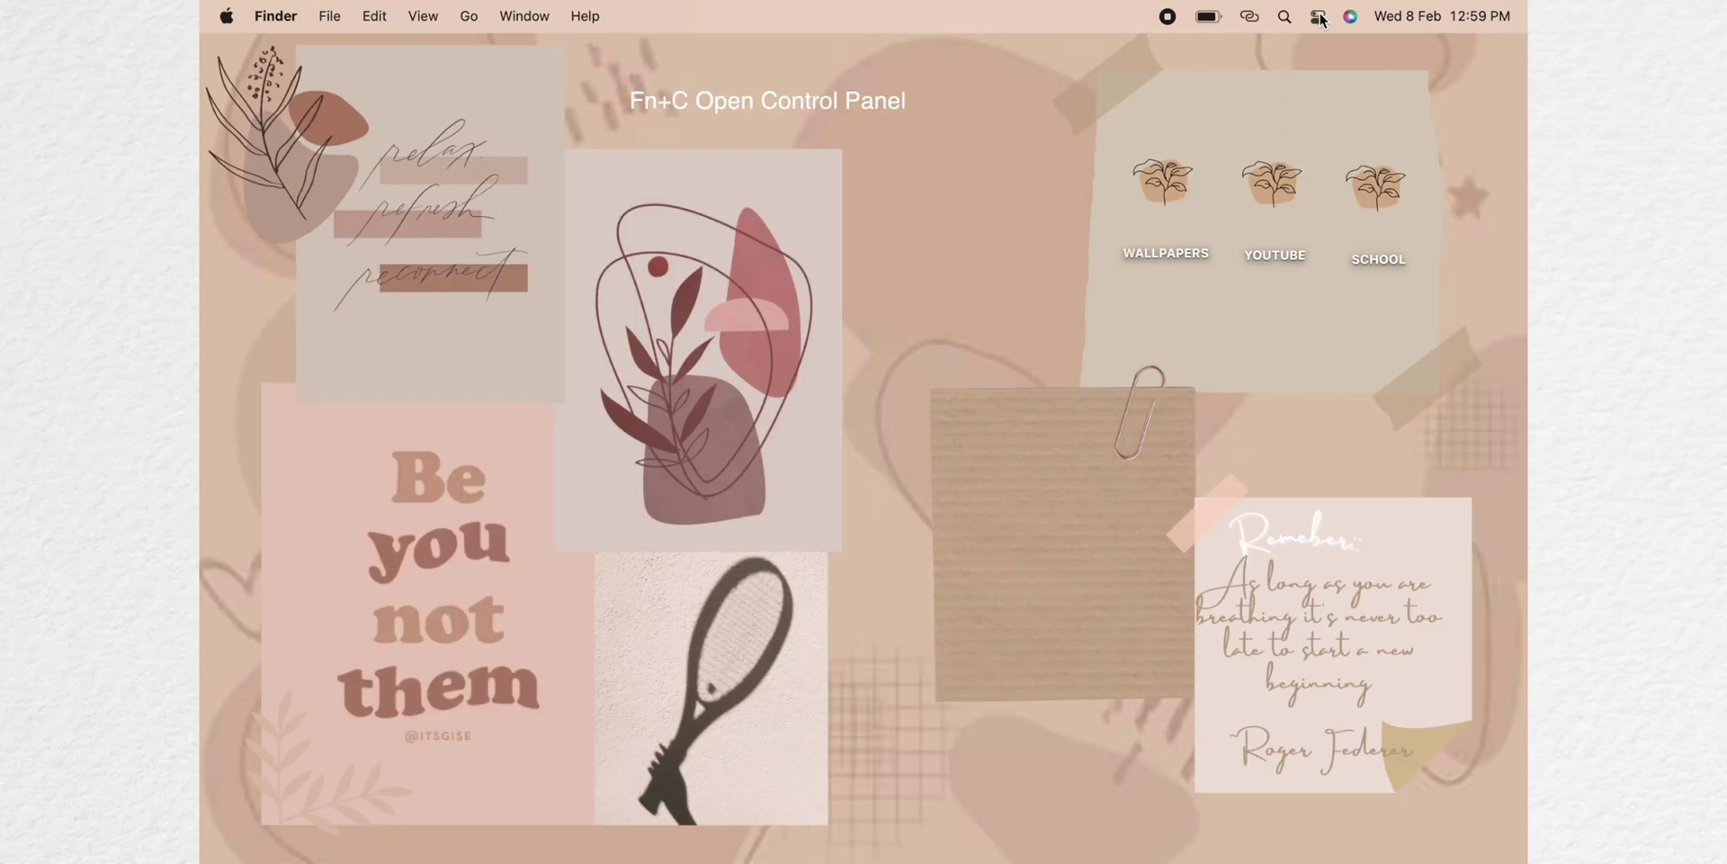
Raise the keyboard brightness to its maximum from the Control Centre.
{"action": "left_click", "coordinate": [1319, 16]}
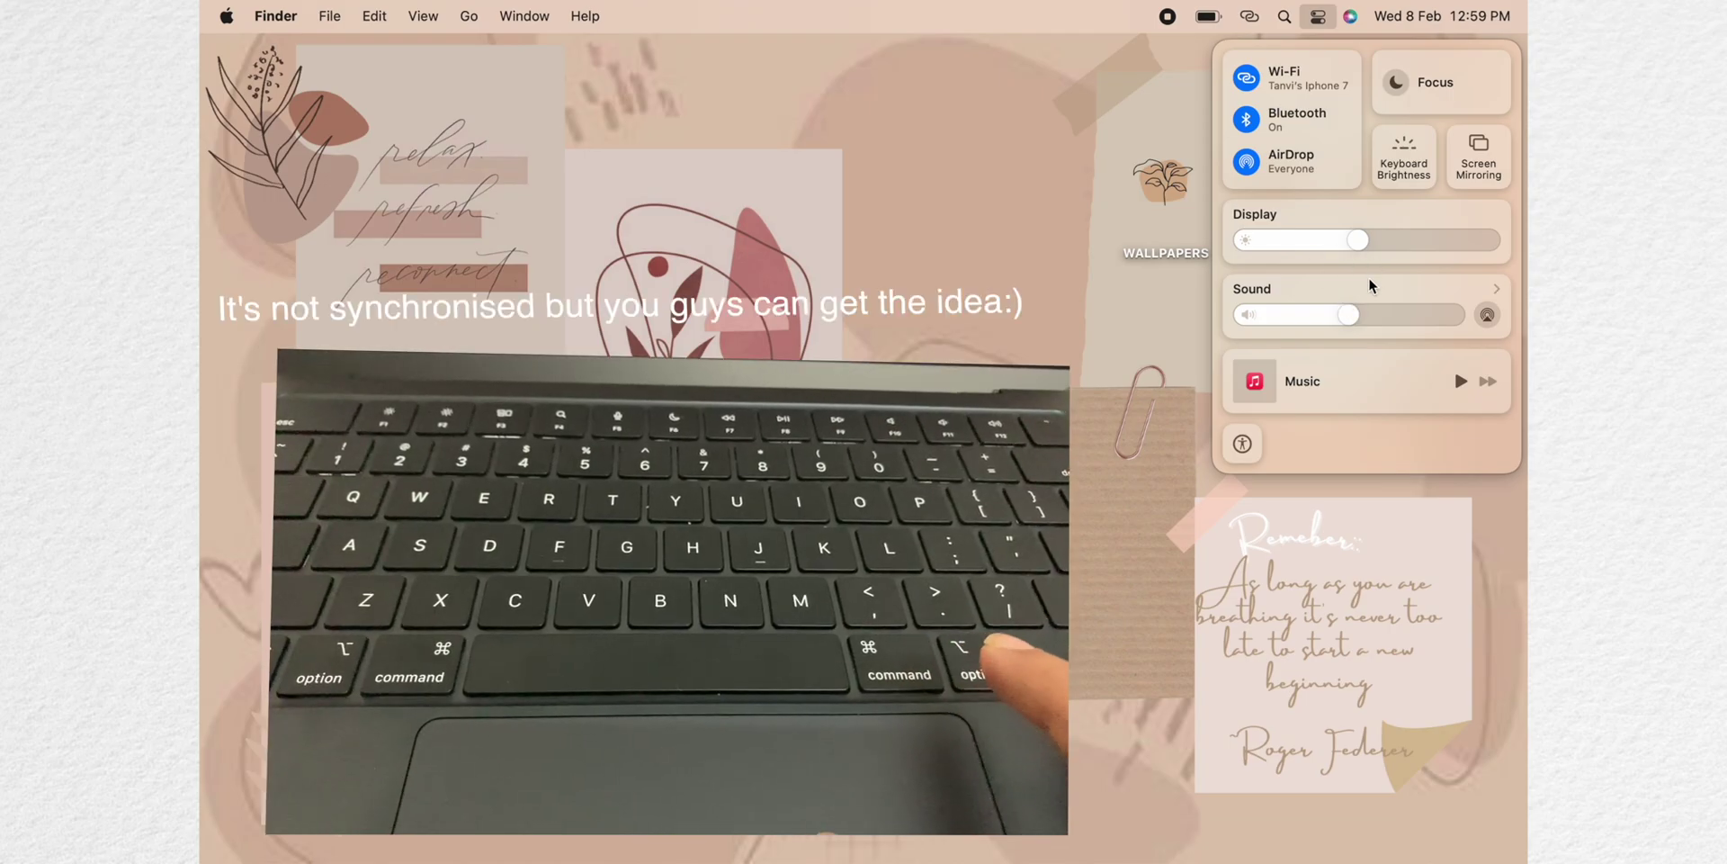
{"action": "left_click", "coordinate": [1404, 155]}
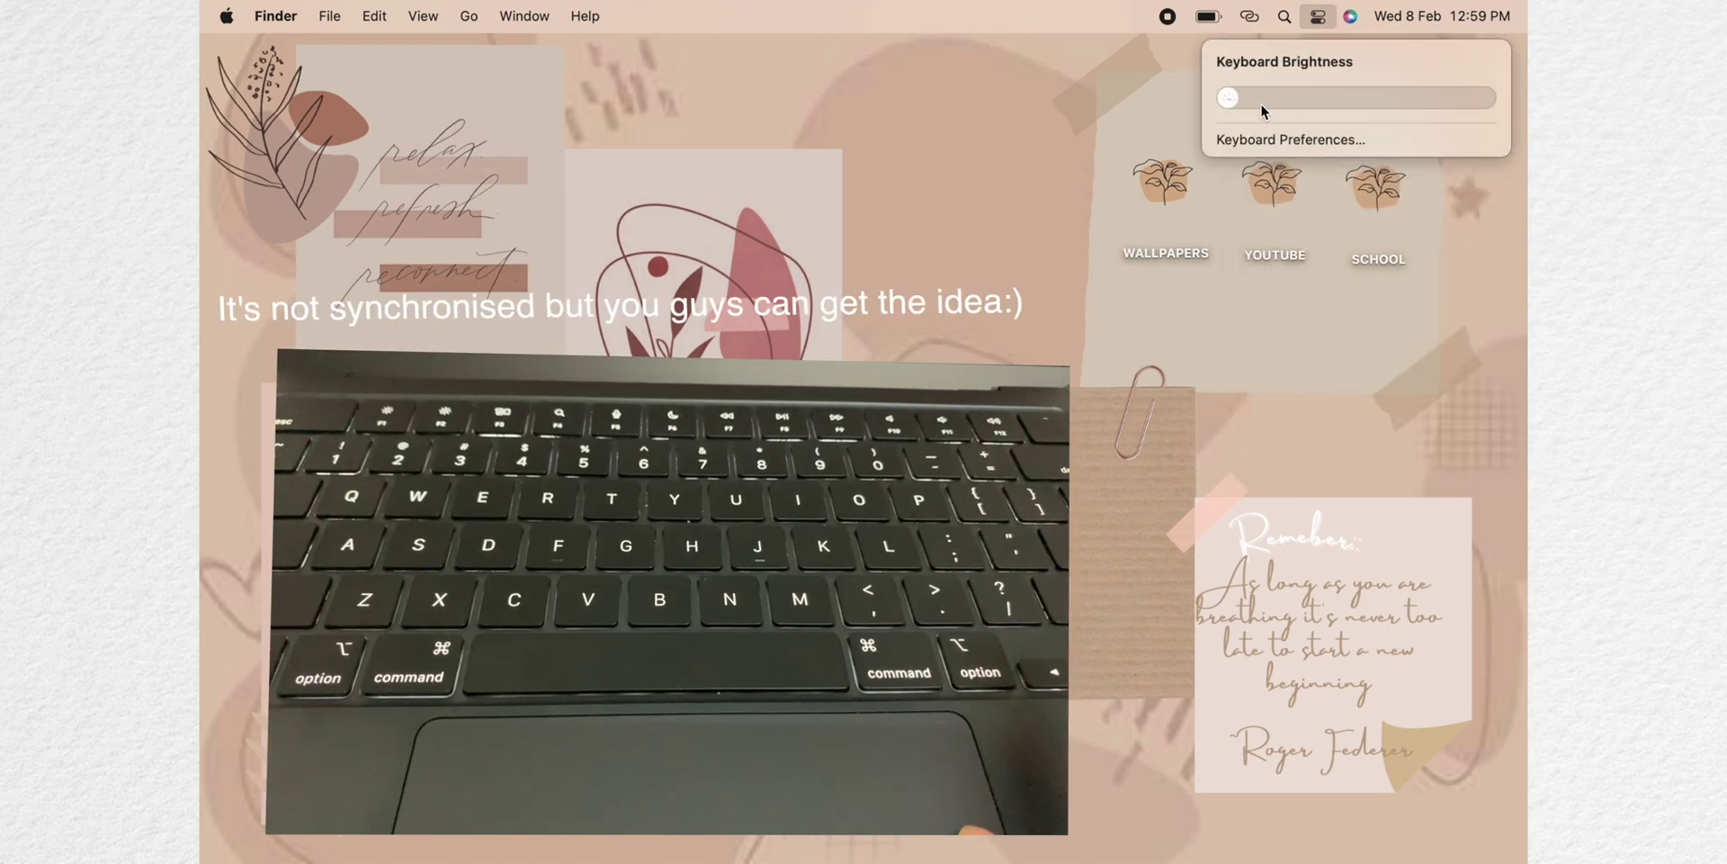
{"action": "left_click_drag", "start_coordinate": [1268, 97], "coordinate": [1490, 99]}
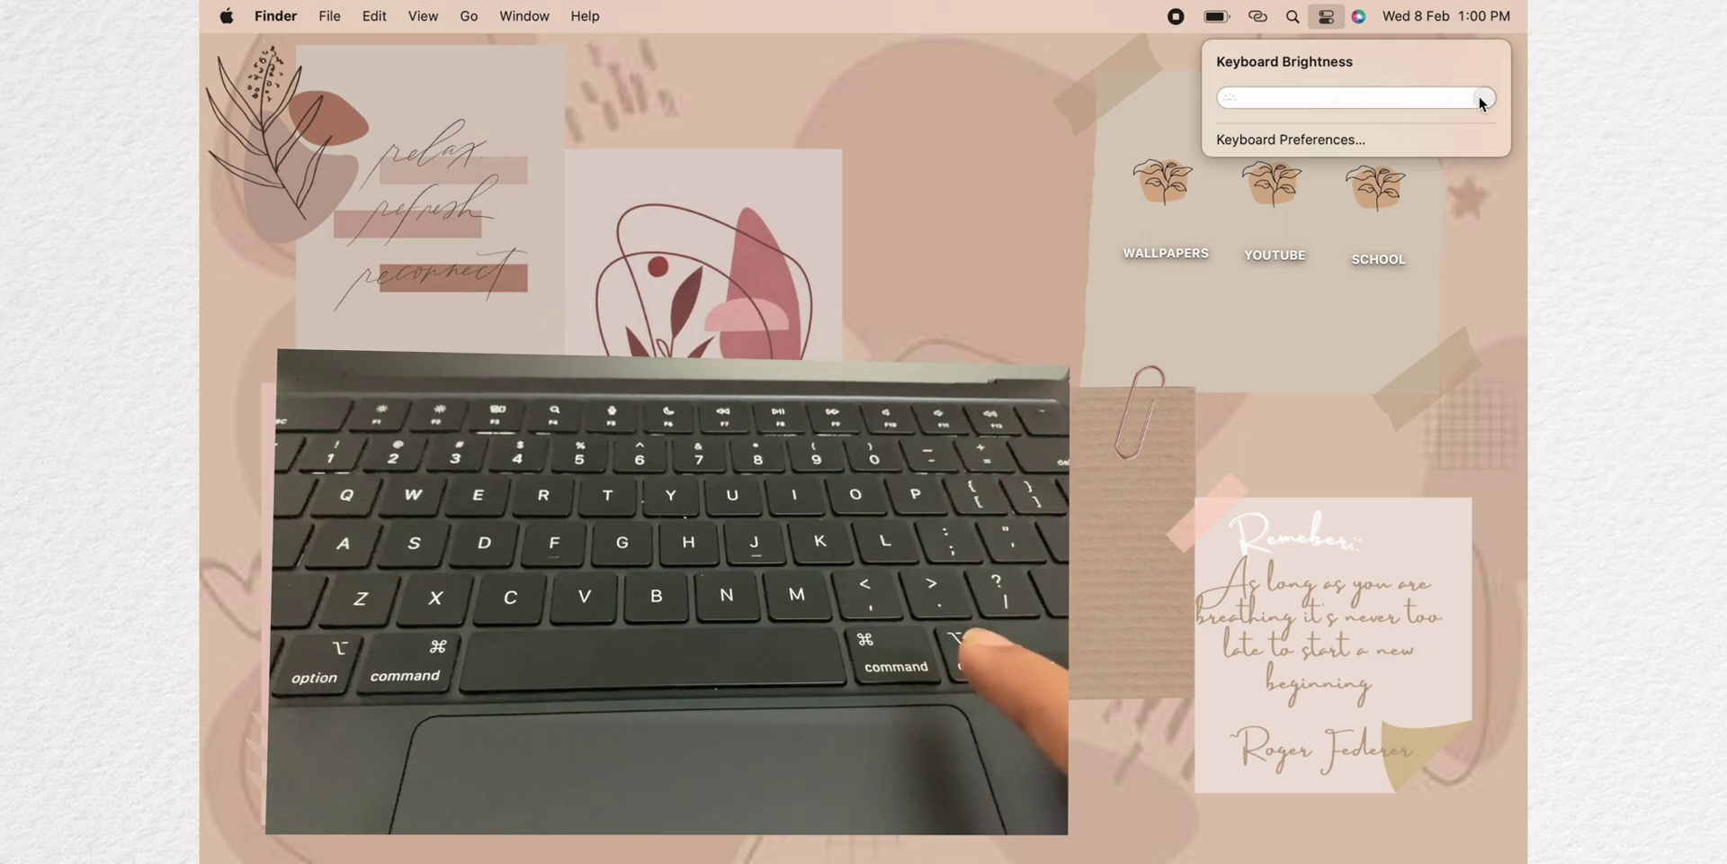
{"action": "left_click_drag", "start_coordinate": [1474, 97], "coordinate": [1514, 95]}
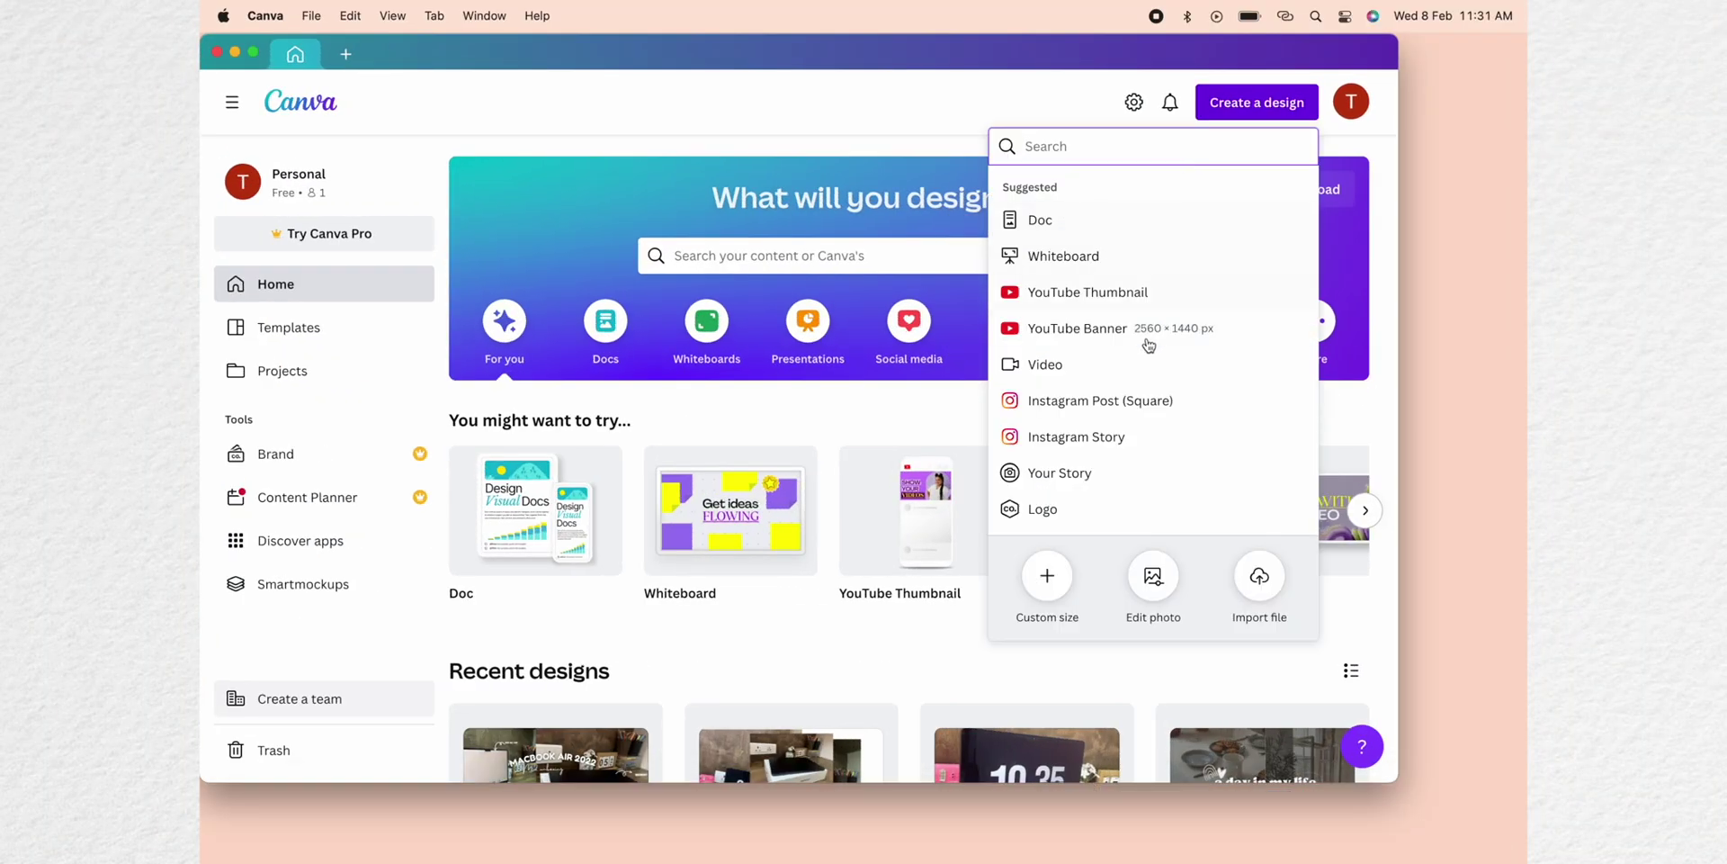
Create a new custom-size Canva design of 2560 × 1664 px.
{"action": "left_click", "coordinate": [1047, 575]}
{"action": "type", "text": "2"}
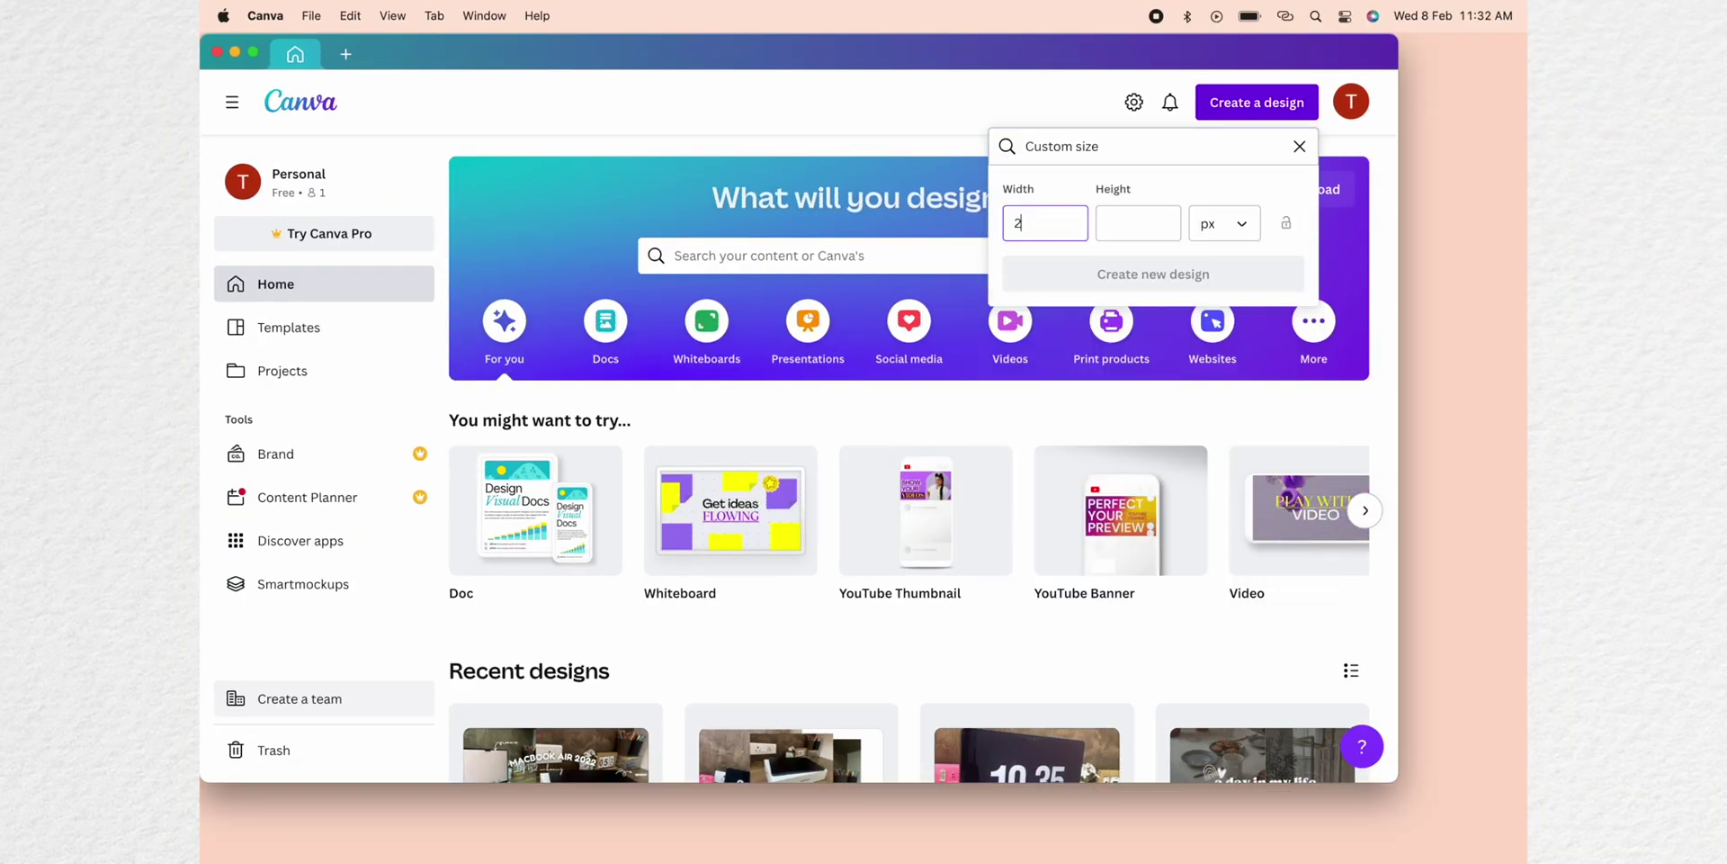
{"action": "type", "text": "560"}
{"action": "key", "text": "Tab"}
{"action": "type", "text": "1664"}
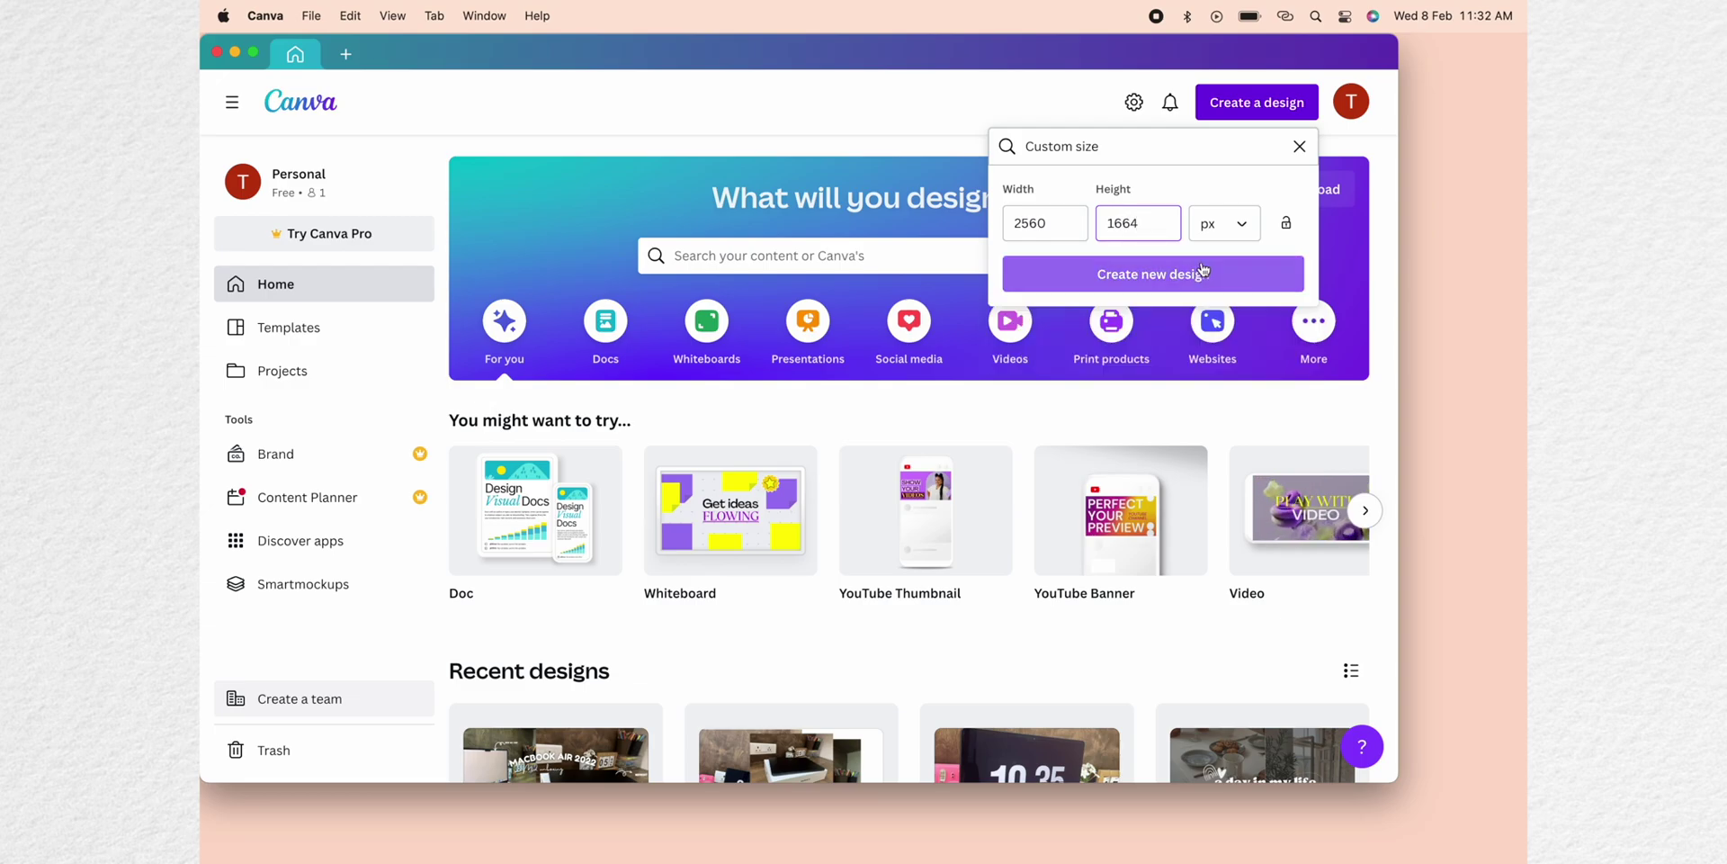
{"action": "key", "text": "Return"}
{"action": "left_click", "coordinate": [248, 45]}
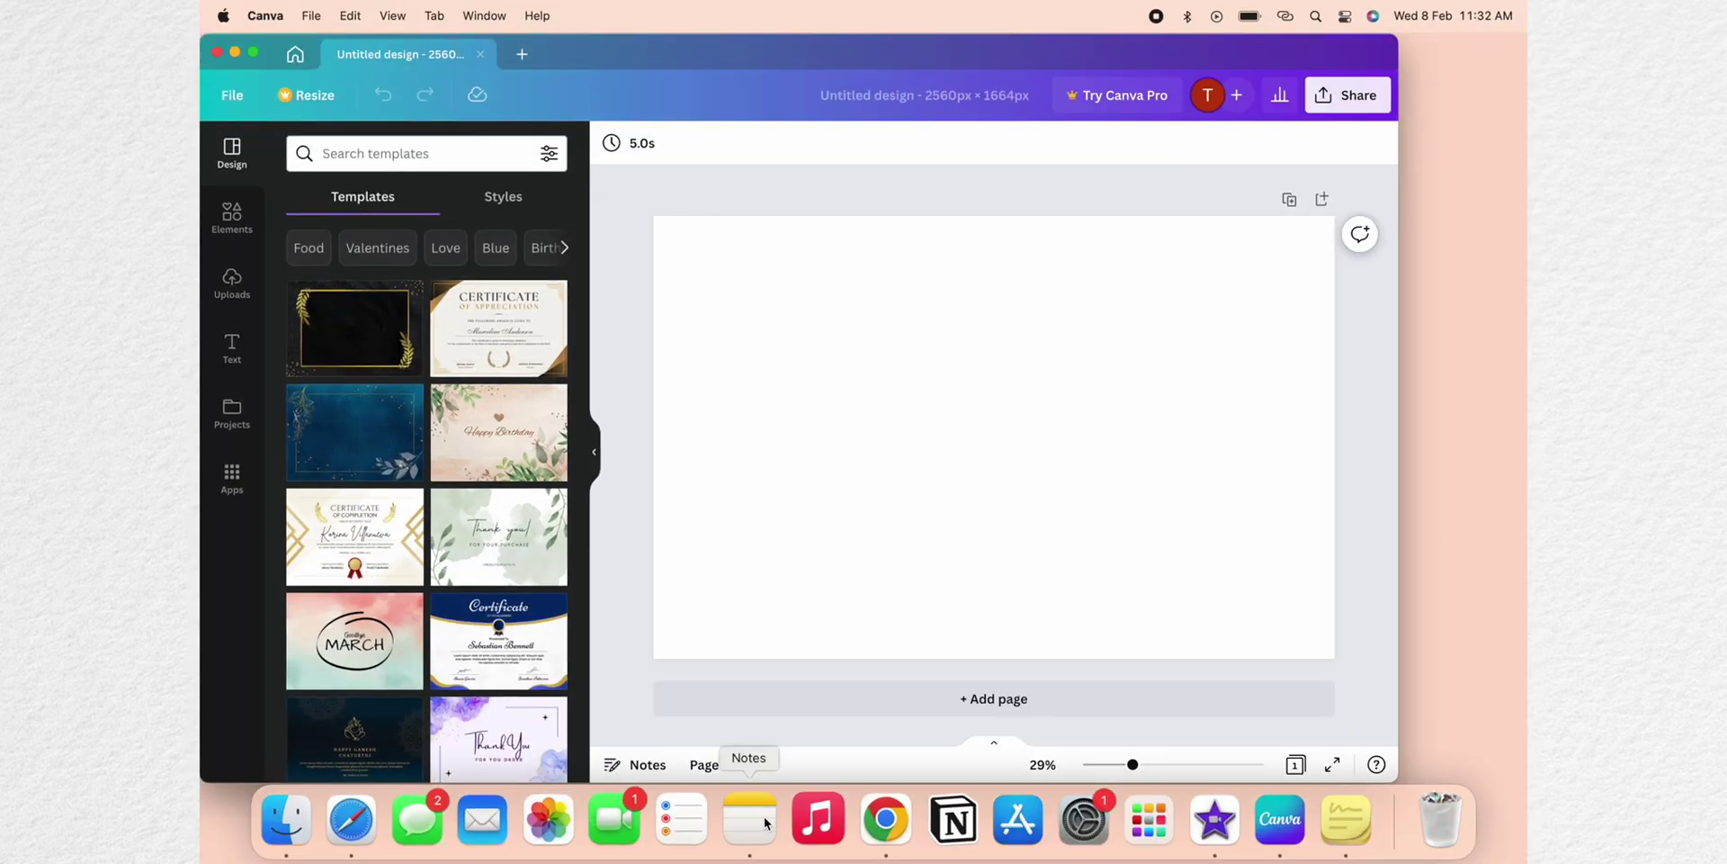
Switch to Chrome and copy the MacBook wallpaper image with beige abstract shapes from the Mac Customisation Pinterest board.
{"action": "left_click", "coordinate": [887, 818]}
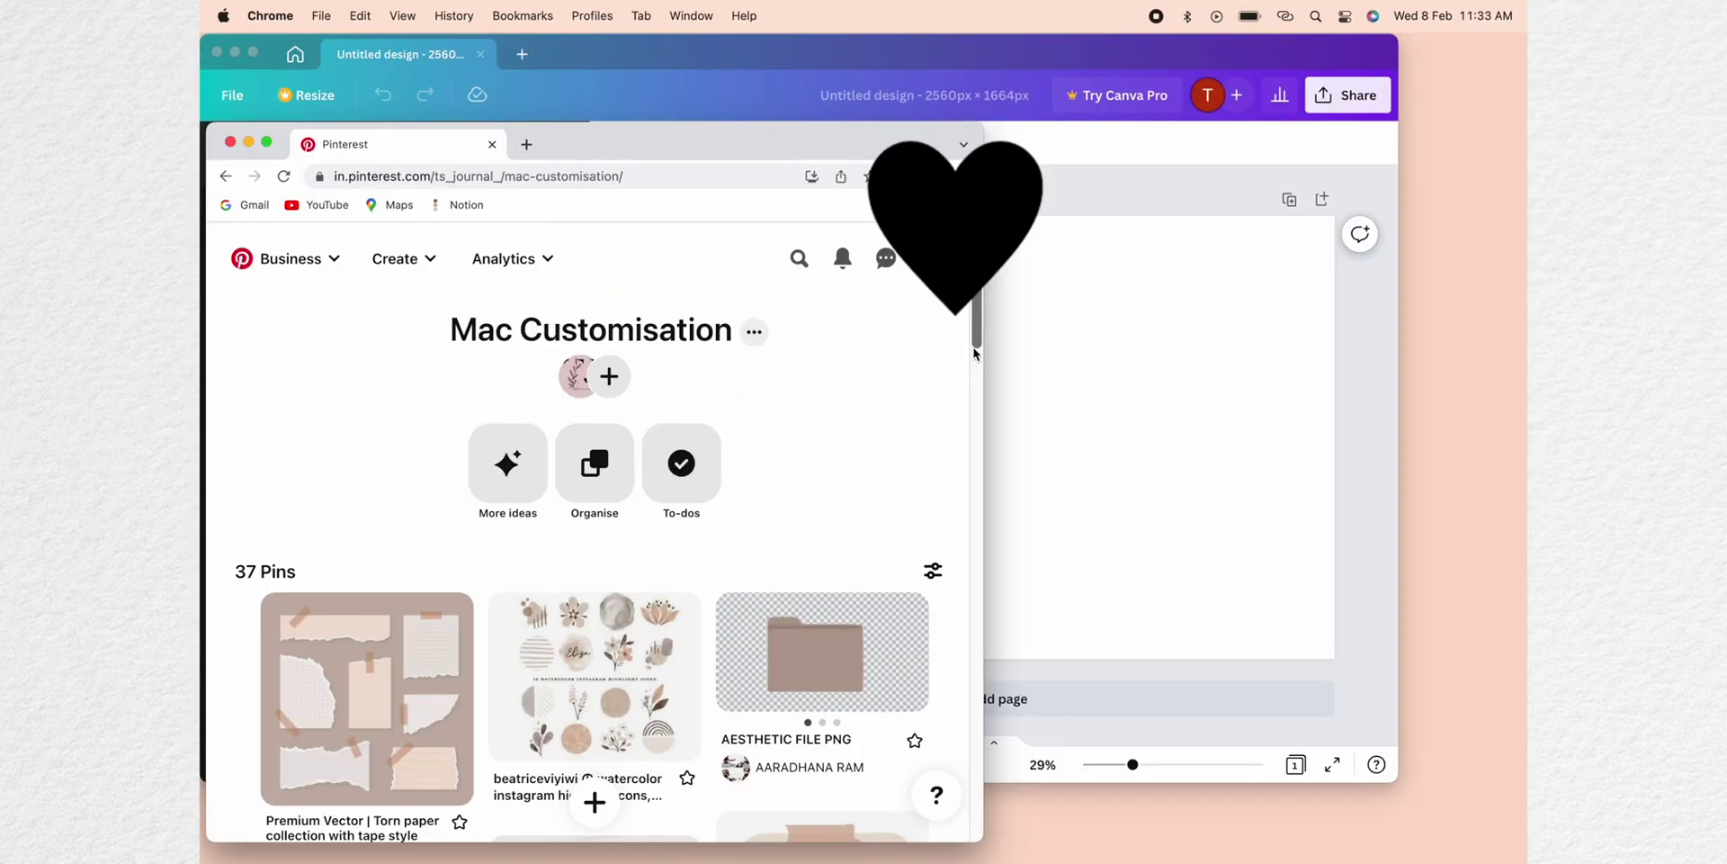
{"action": "left_click_drag", "start_coordinate": [981, 539], "coordinate": [818, 539]}
{"action": "scroll", "coordinate": [661, 628], "scroll_direction": "down", "scroll_amount": 5}
{"action": "scroll", "coordinate": [660, 628], "scroll_direction": "down", "scroll_amount": 10}
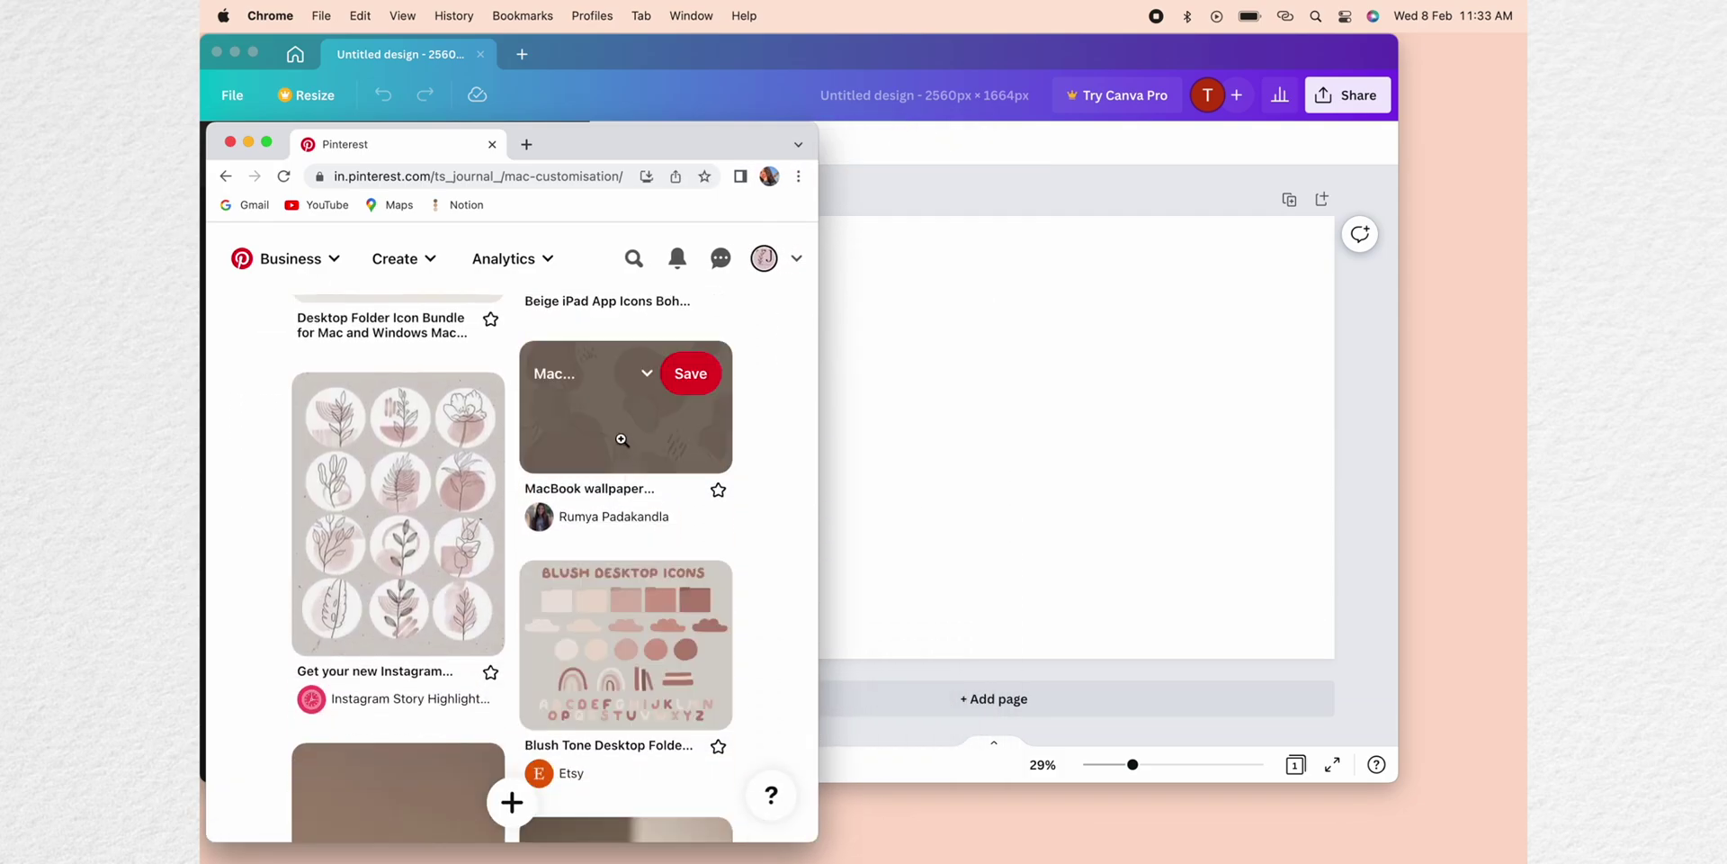
{"action": "right_click", "coordinate": [648, 441]}
{"action": "left_click", "coordinate": [693, 642]}
Paste the copied wallpaper image into the blank Canva design and enlarge it to cover the whole page.
{"action": "left_click", "coordinate": [1029, 490]}
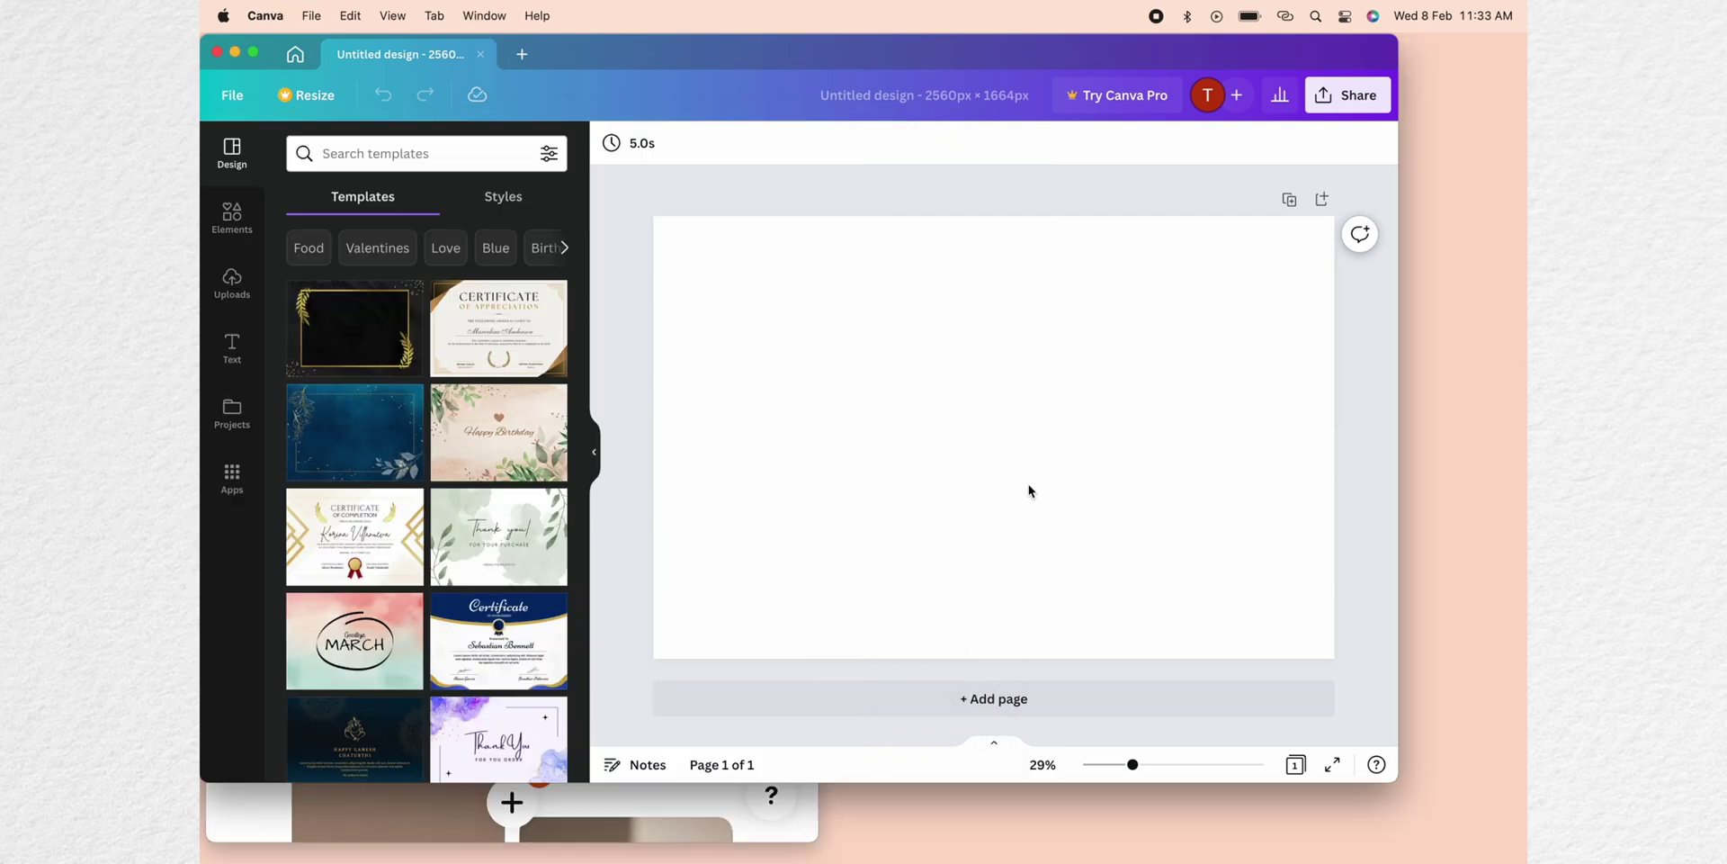
{"action": "key", "text": "super+v"}
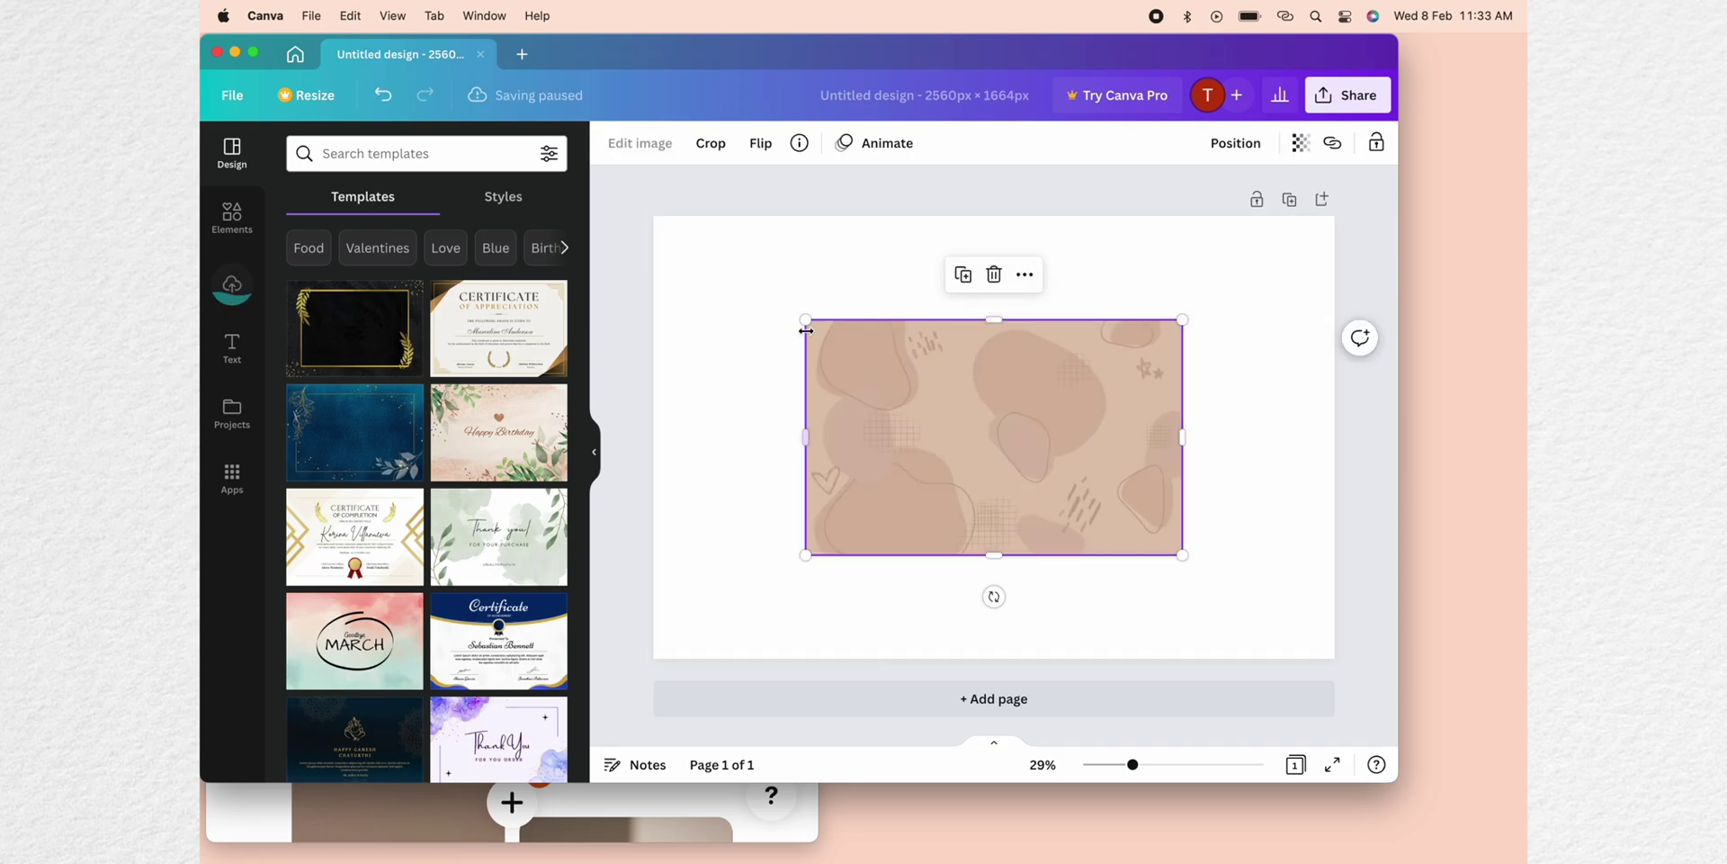
{"action": "left_click_drag", "start_coordinate": [805, 321], "coordinate": [648, 219]}
{"action": "left_click_drag", "start_coordinate": [1184, 552], "coordinate": [1388, 674]}
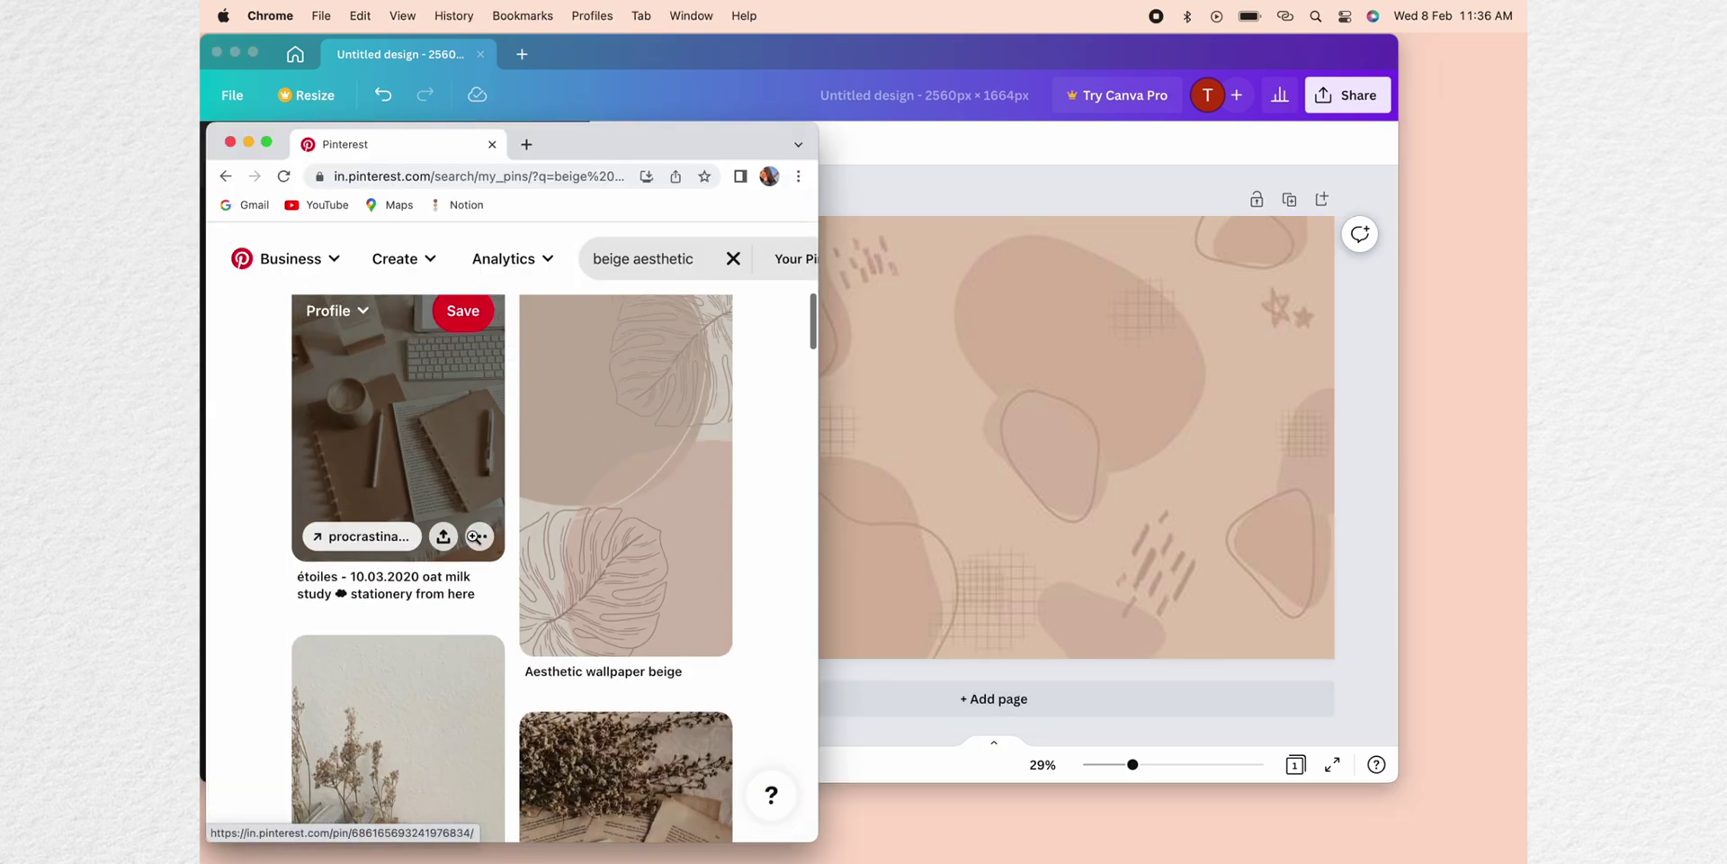
Find the "Be you not them" picture among the beige aesthetic pins and paste it into the Canva design.
{"action": "scroll", "coordinate": [406, 440], "scroll_direction": "down", "scroll_amount": 10}
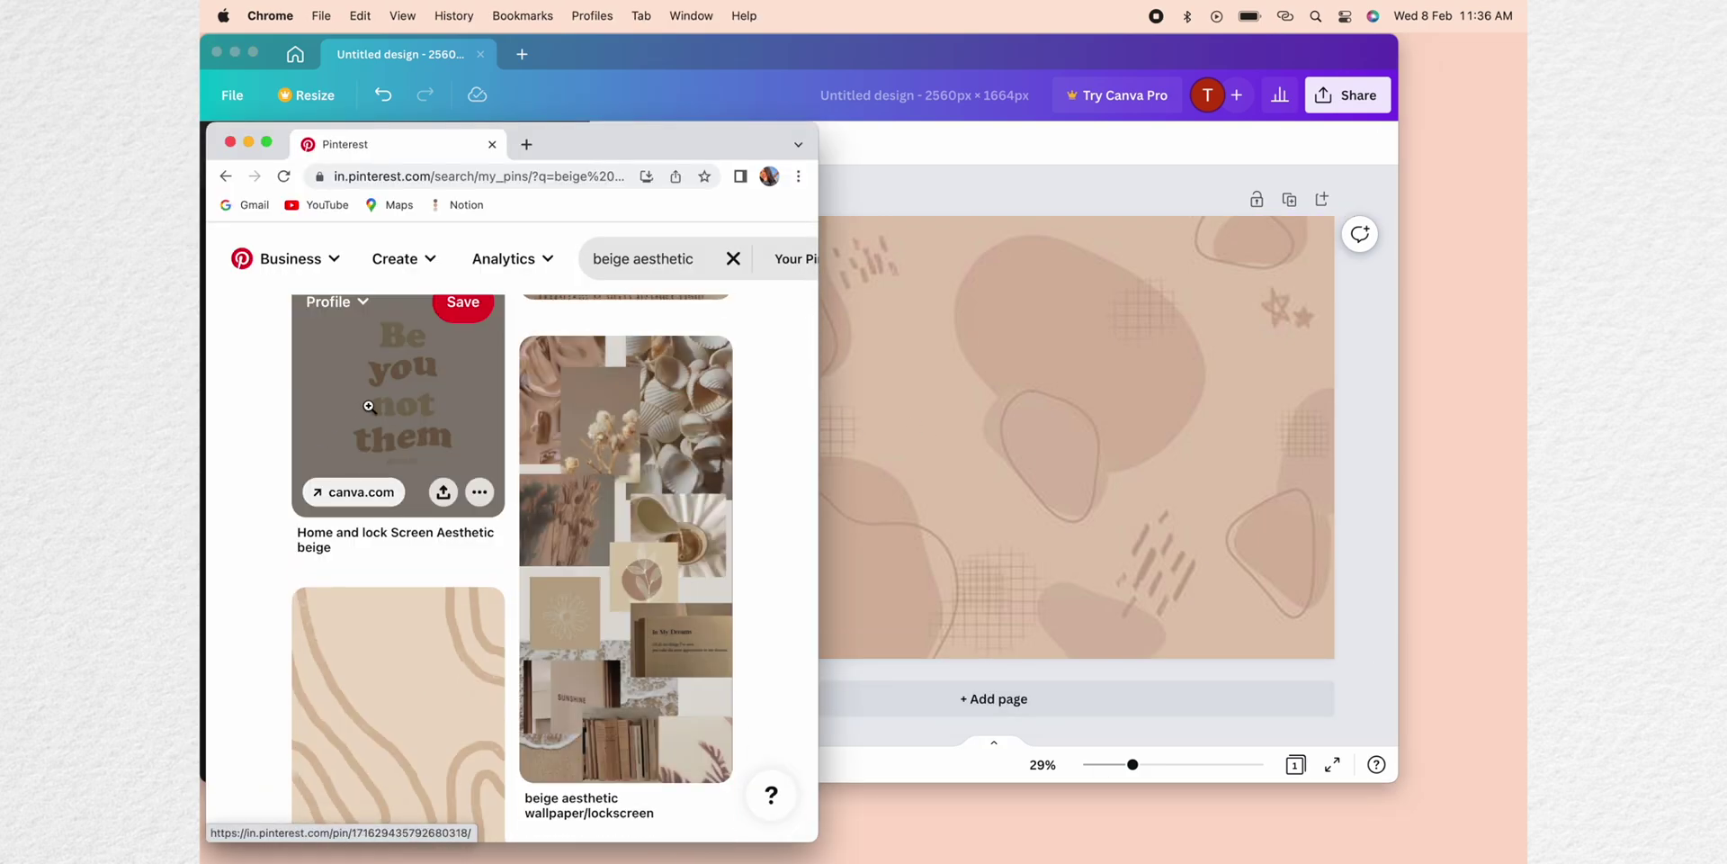
{"action": "left_click", "coordinate": [1065, 396]}
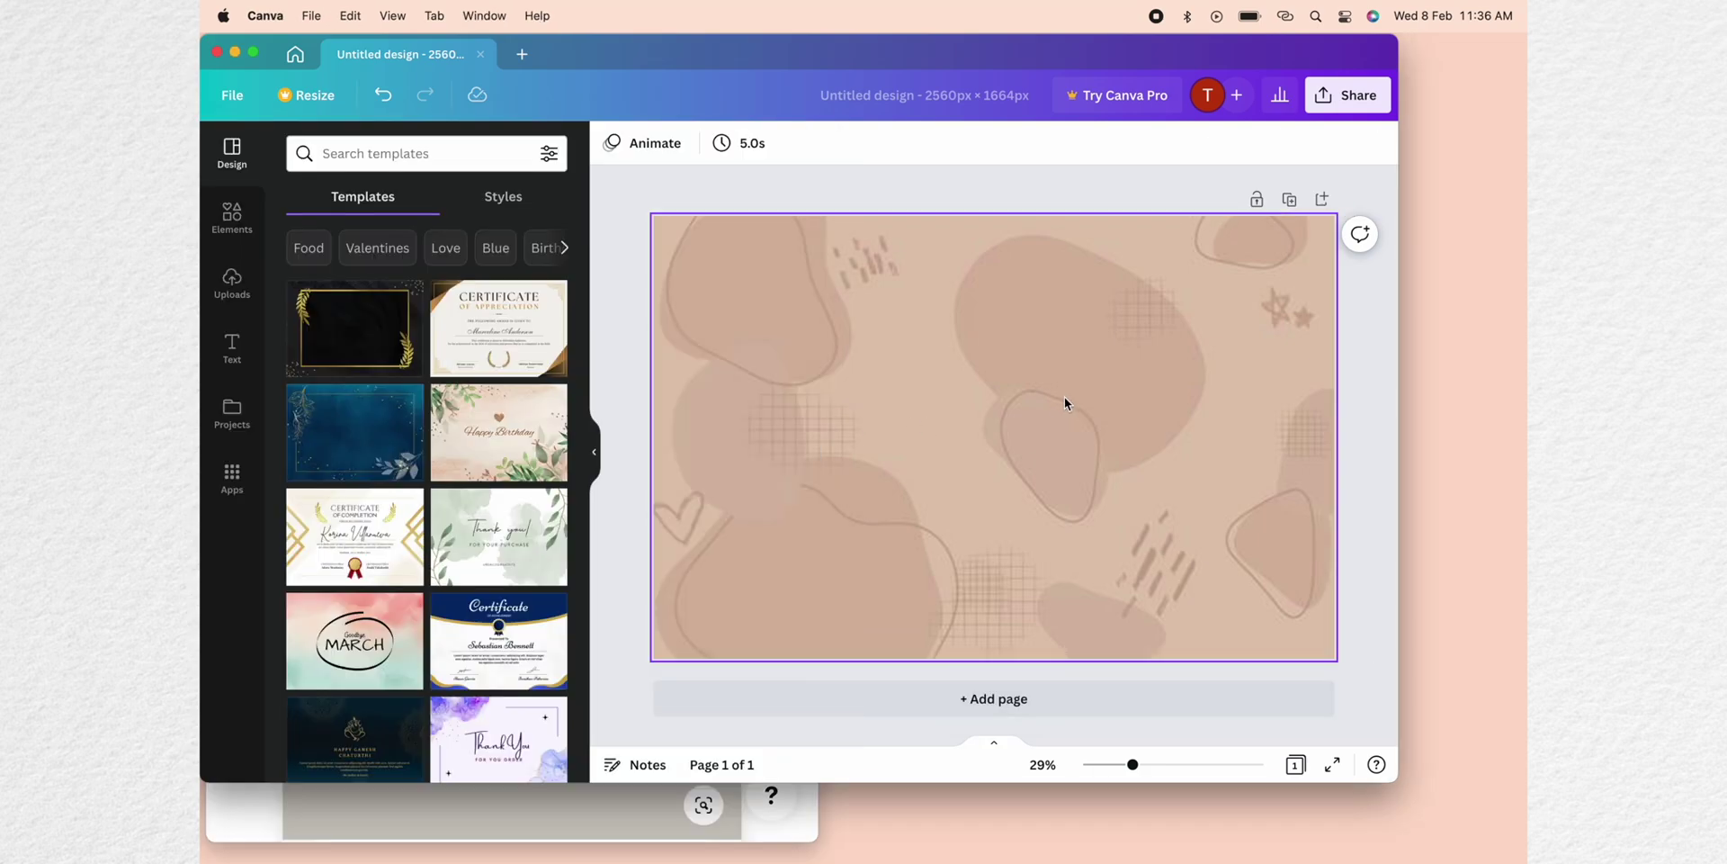
{"action": "key", "text": "super+v"}
Crop the "Be you not them" picture to about 680 × 853 px and place it in the left half of the page.
{"action": "left_click_drag", "start_coordinate": [1001, 337], "coordinate": [837, 364]}
{"action": "left_click_drag", "start_coordinate": [713, 455], "coordinate": [741, 455]}
{"action": "left_click_drag", "start_coordinate": [945, 464], "coordinate": [921, 464]}
{"action": "left_click_drag", "start_coordinate": [830, 597], "coordinate": [830, 566]}
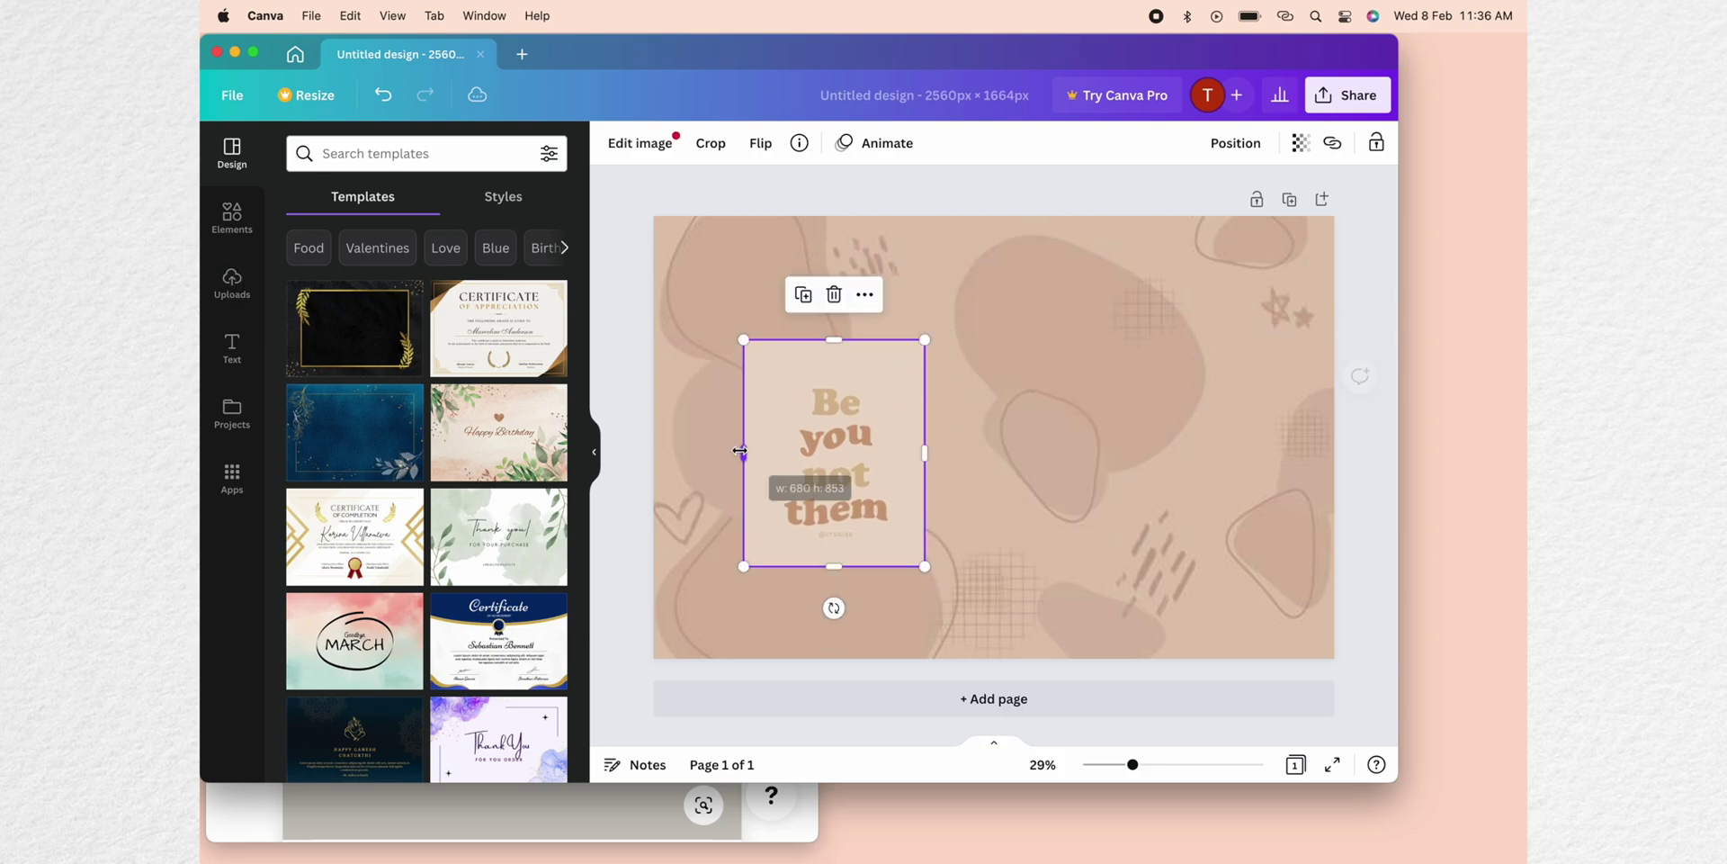
{"action": "left_click_drag", "start_coordinate": [842, 335], "coordinate": [842, 405]}
Recolour the "Be you not them" picture with a pinkish image filter.
{"action": "left_click", "coordinate": [639, 143]}
{"action": "scroll", "coordinate": [462, 444], "scroll_direction": "down", "scroll_amount": 2}
{"action": "left_click", "coordinate": [327, 489]}
{"action": "scroll", "coordinate": [359, 540], "scroll_direction": "down", "scroll_amount": 6}
{"action": "left_click", "coordinate": [330, 576]}
{"action": "left_click", "coordinate": [550, 435]}
{"action": "scroll", "coordinate": [428, 450], "scroll_direction": "down", "scroll_amount": 5}
{"action": "left_click", "coordinate": [524, 509]}
{"action": "left_click", "coordinate": [726, 509]}
Fine-tune the crop and placement of the "Be you not them" picture.
{"action": "left_click", "coordinate": [1235, 143]}
{"action": "double_click", "coordinate": [728, 410]}
{"action": "left_click_drag", "start_coordinate": [728, 410], "coordinate": [688, 387]}
{"action": "key", "text": "Return"}
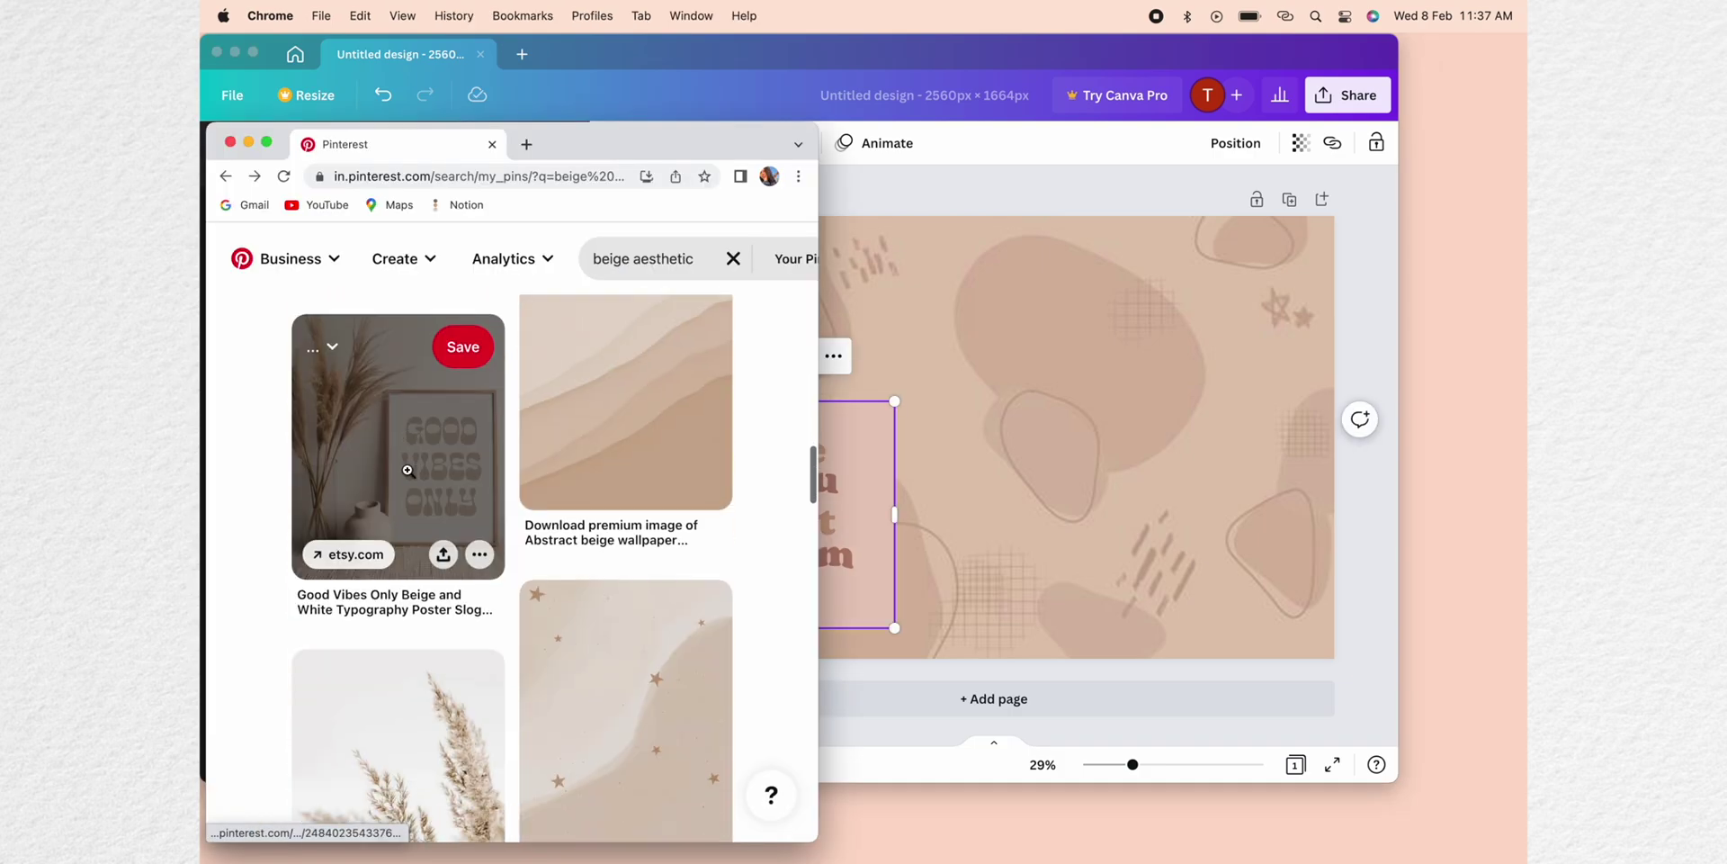
Add the abstract leaf line-art picture from Pinterest, shrink it and overlap the quote picture's upper right corner with it.
{"action": "scroll", "coordinate": [504, 540], "scroll_direction": "down", "scroll_amount": 5}
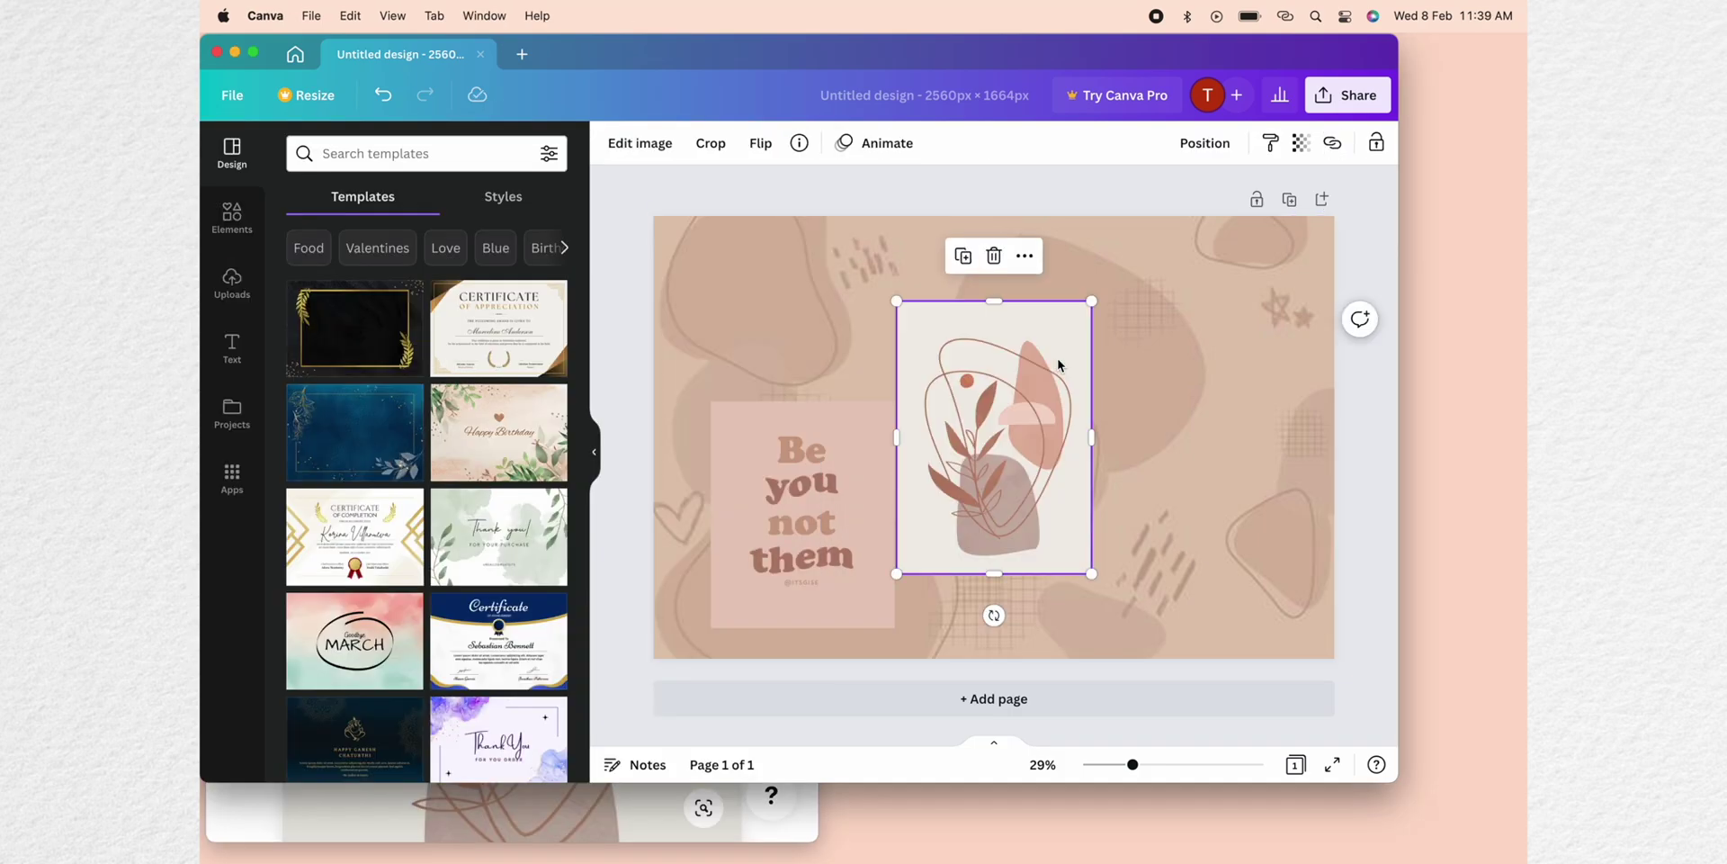
{"action": "left_click_drag", "start_coordinate": [1058, 364], "coordinate": [1018, 326]}
{"action": "left_click_drag", "start_coordinate": [1053, 263], "coordinate": [995, 312]}
{"action": "left_click_drag", "start_coordinate": [927, 414], "coordinate": [915, 387]}
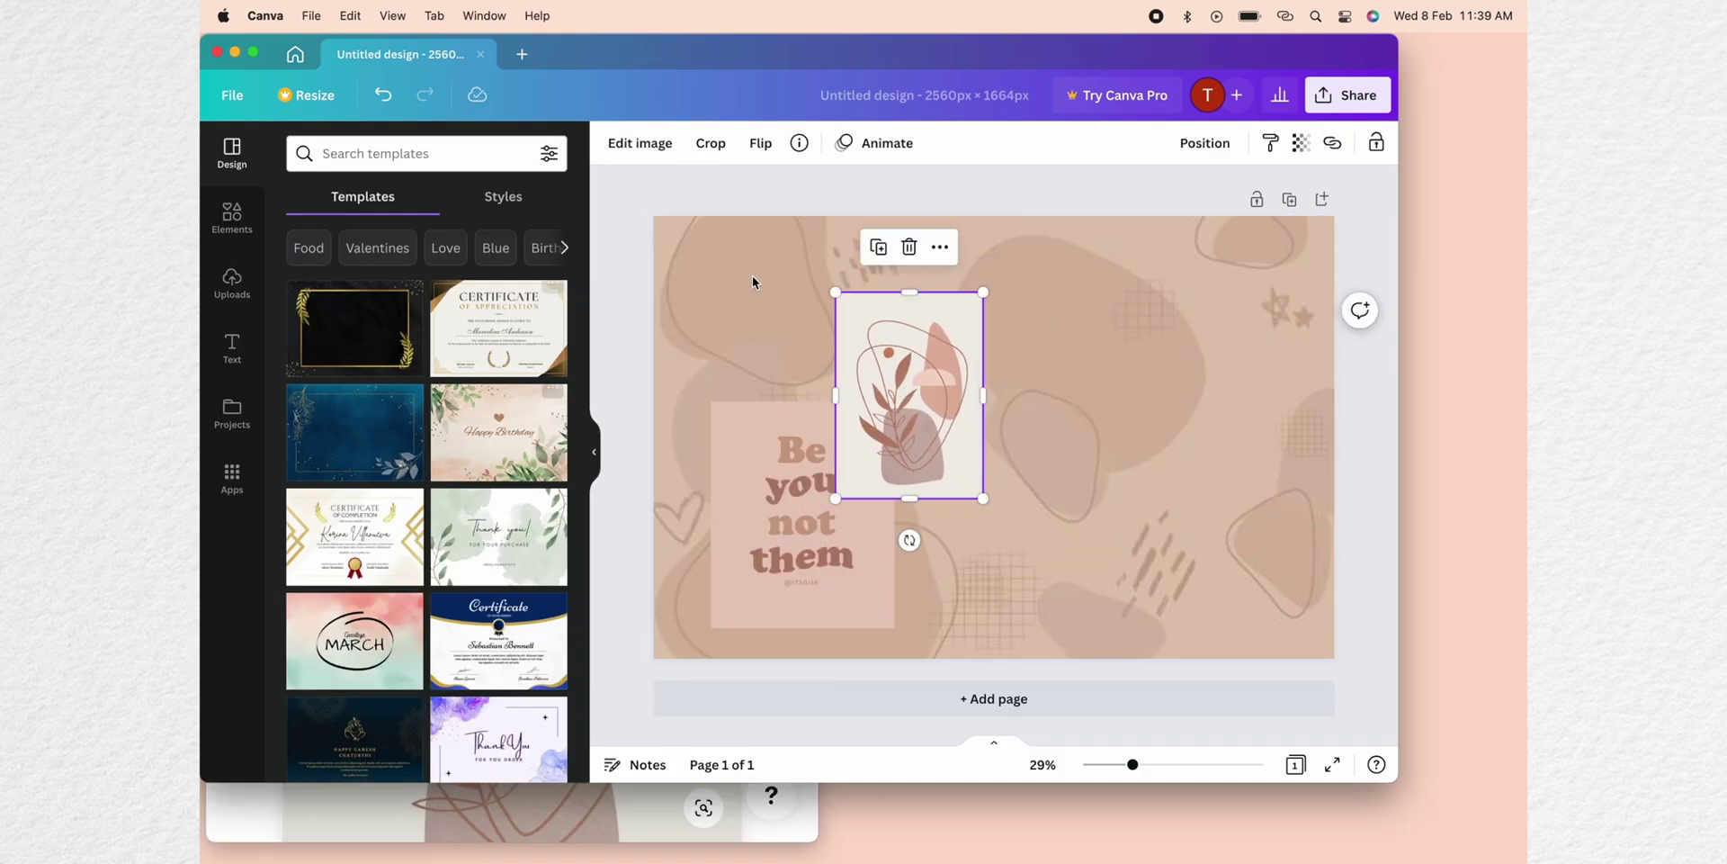
Try the Photogenic Astro filter on the leaf line-art picture.
{"action": "left_click", "coordinate": [640, 143]}
{"action": "left_click", "coordinate": [331, 409]}
{"action": "scroll", "coordinate": [428, 450], "scroll_direction": "down", "scroll_amount": 5}
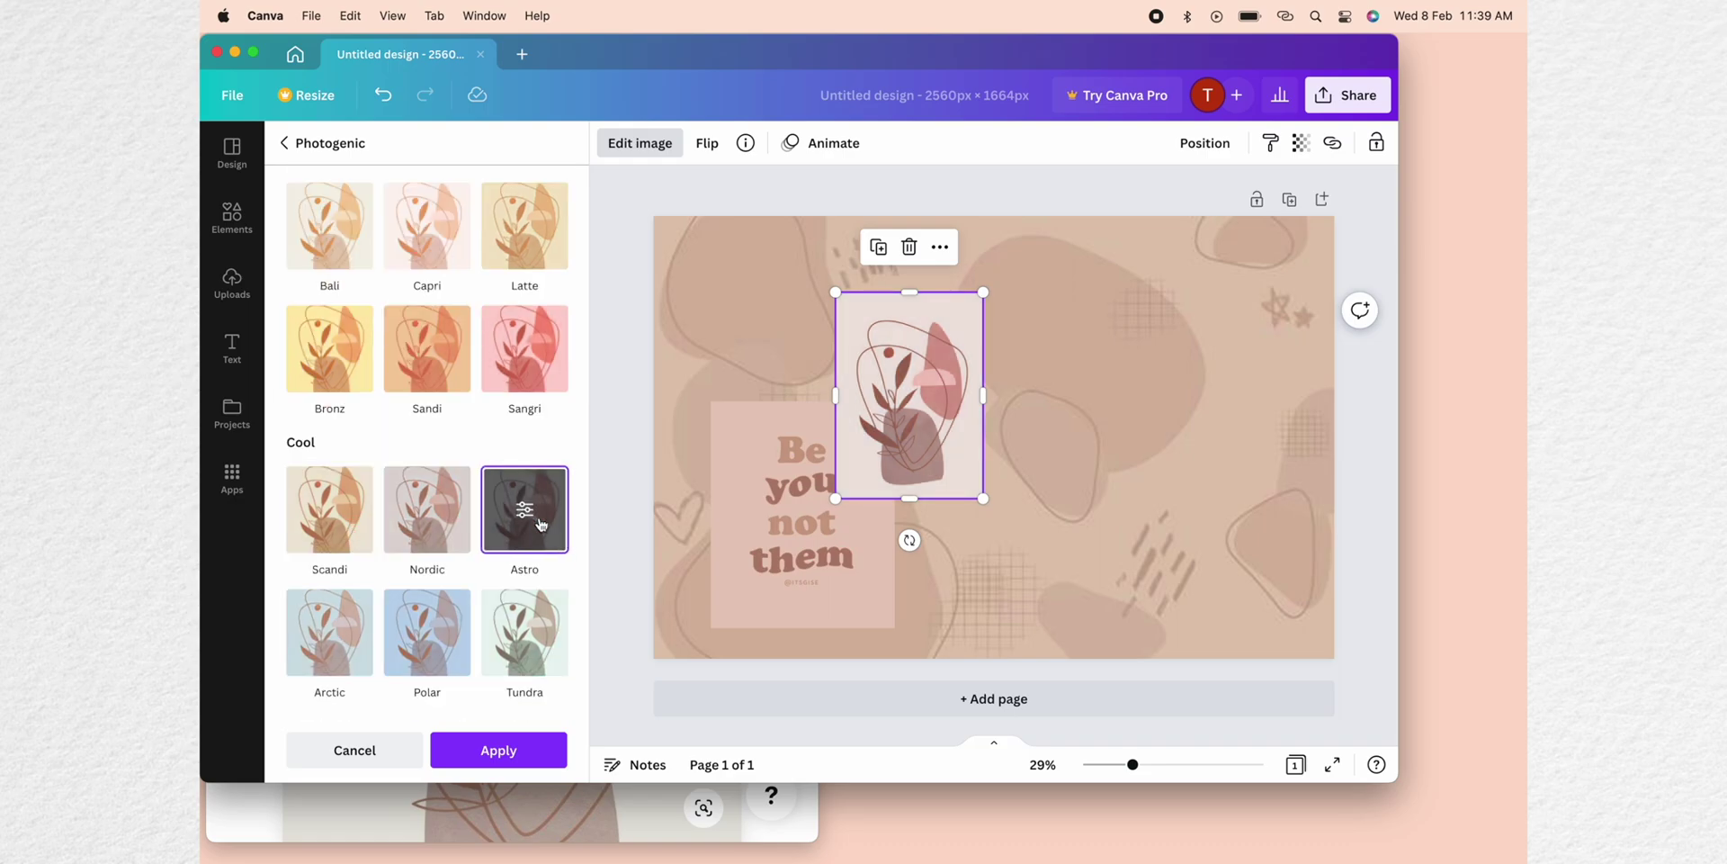
{"action": "left_click", "coordinate": [807, 281]}
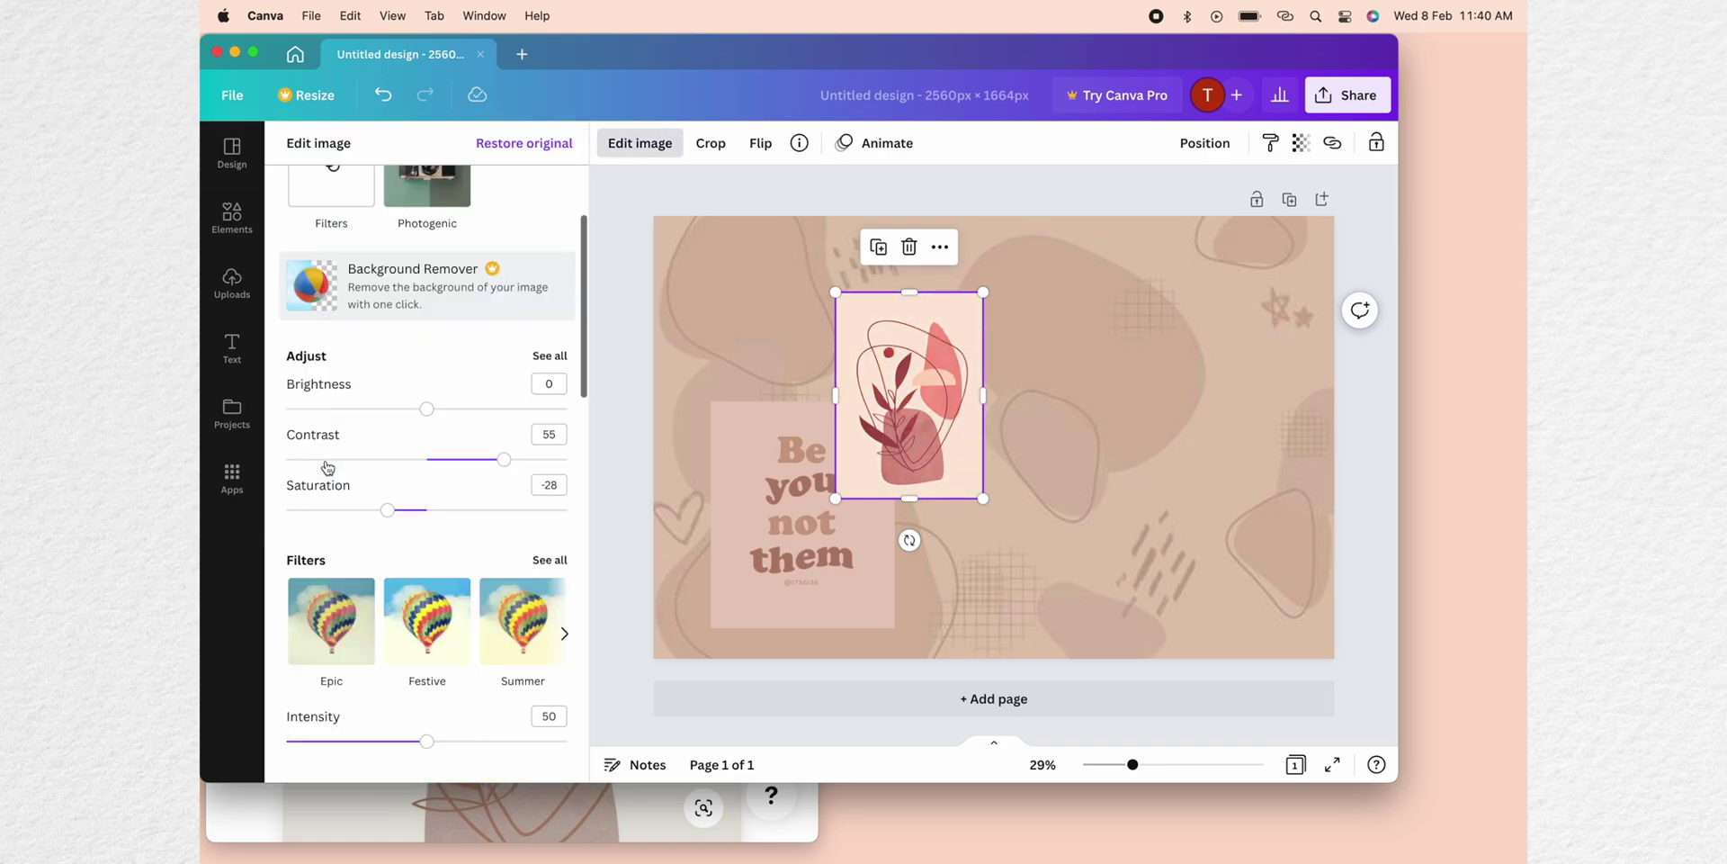
Try the Photogenic Aero and Scandi filters on the leaf line-art picture, and fine-tune its contrast.
{"action": "scroll", "coordinate": [427, 450], "scroll_direction": "down", "scroll_amount": 5}
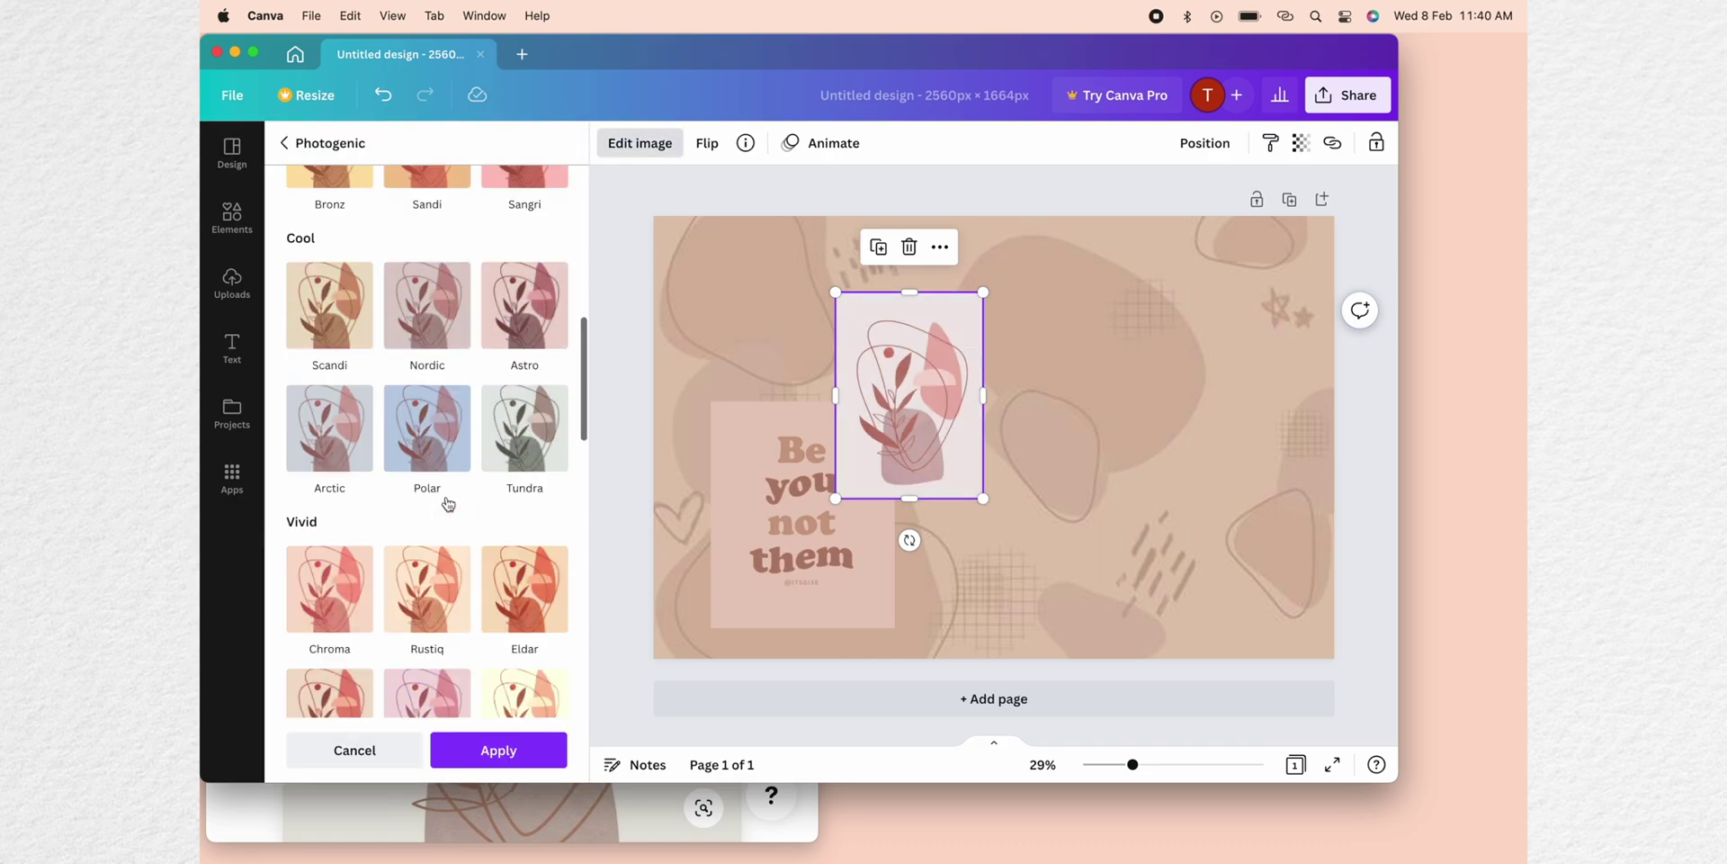
{"action": "left_click", "coordinate": [430, 517]}
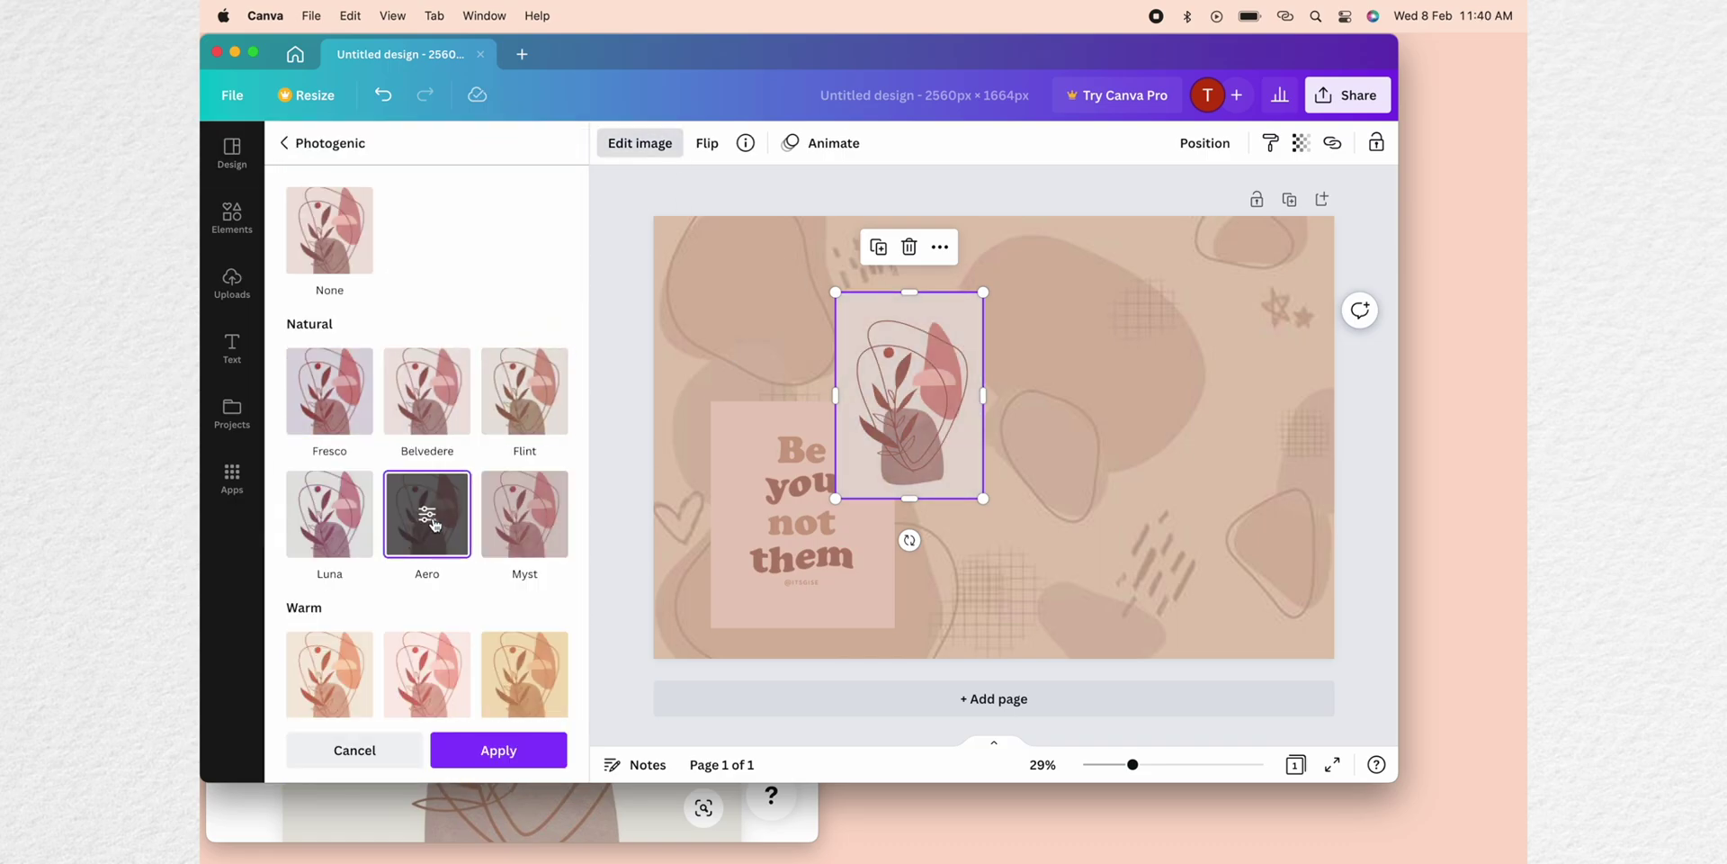
{"action": "scroll", "coordinate": [433, 524], "scroll_direction": "down", "scroll_amount": 3}
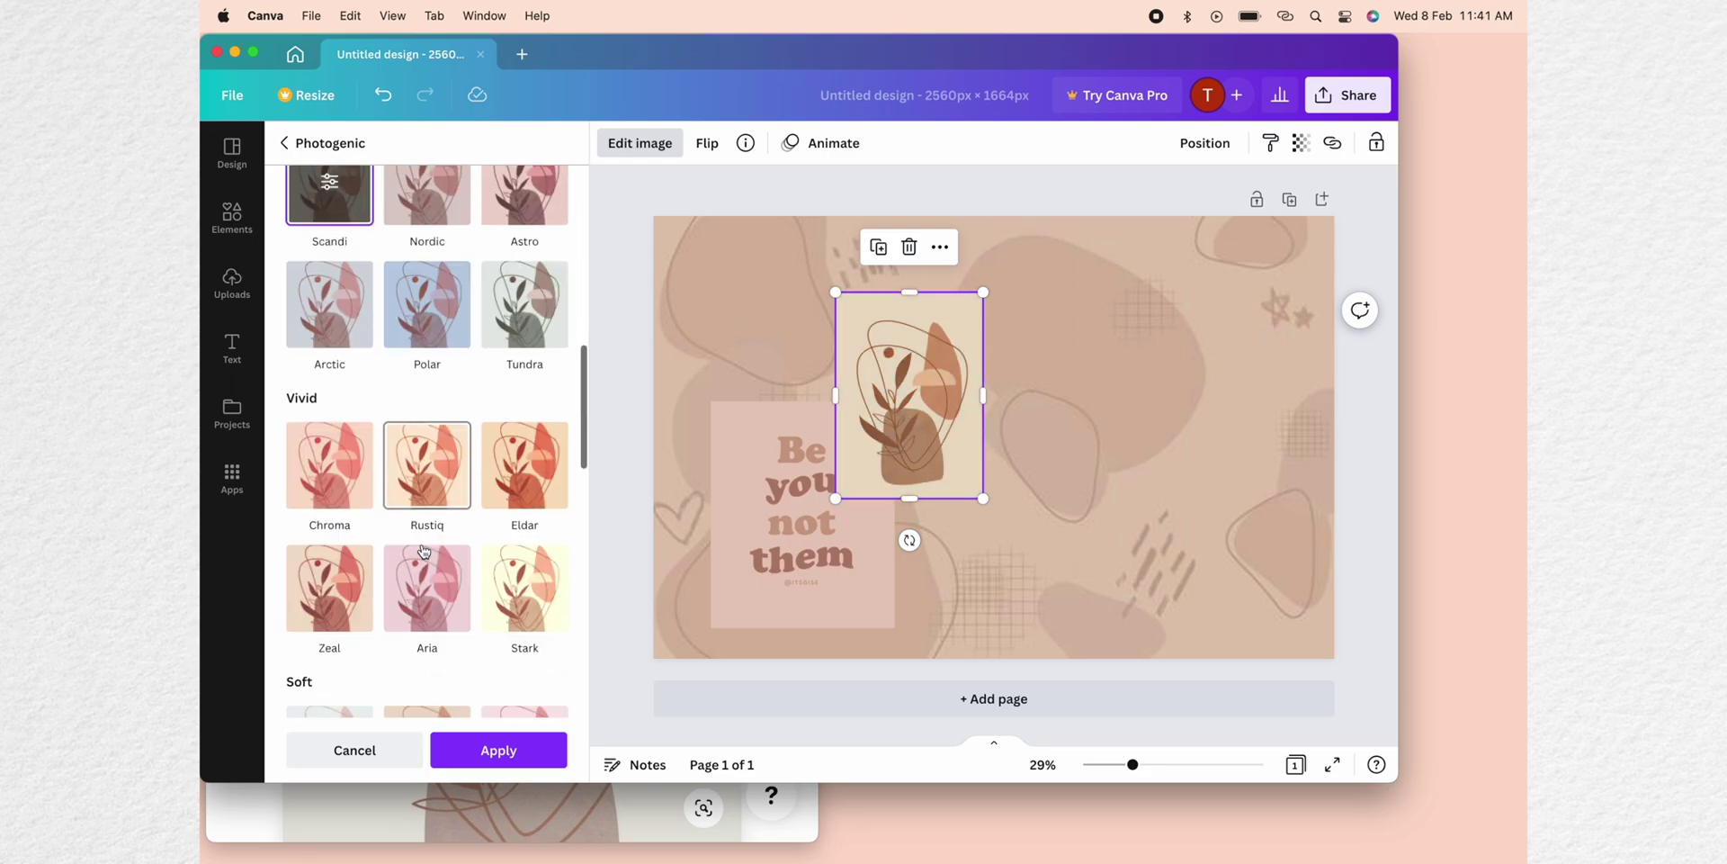
{"action": "left_click", "coordinate": [331, 237]}
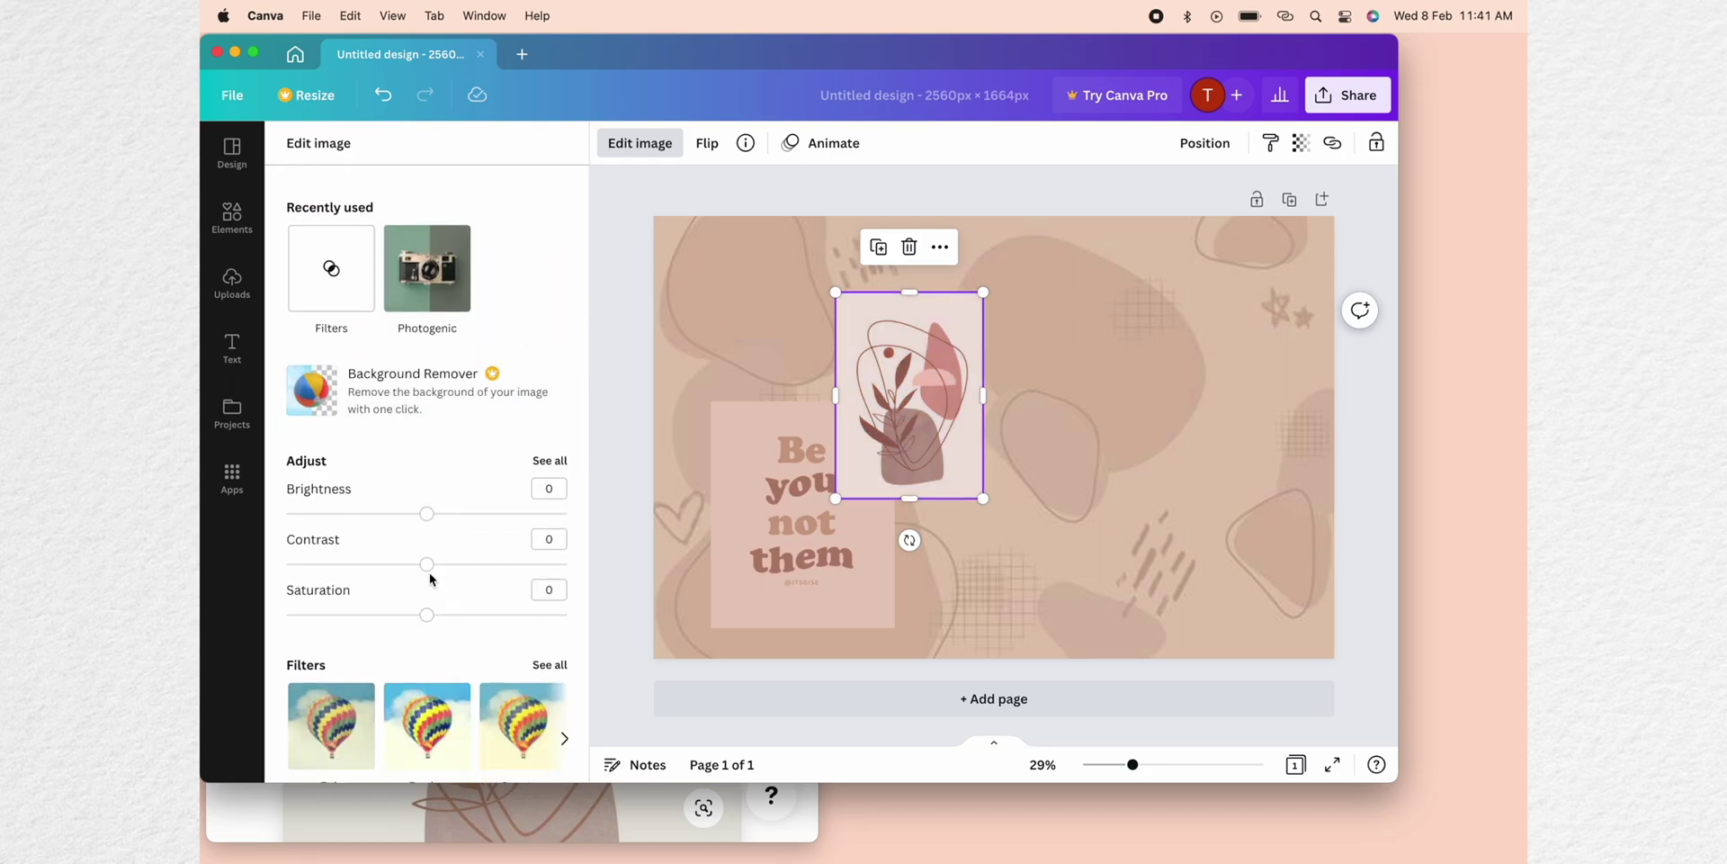
{"action": "left_click_drag", "start_coordinate": [428, 578], "coordinate": [447, 563]}
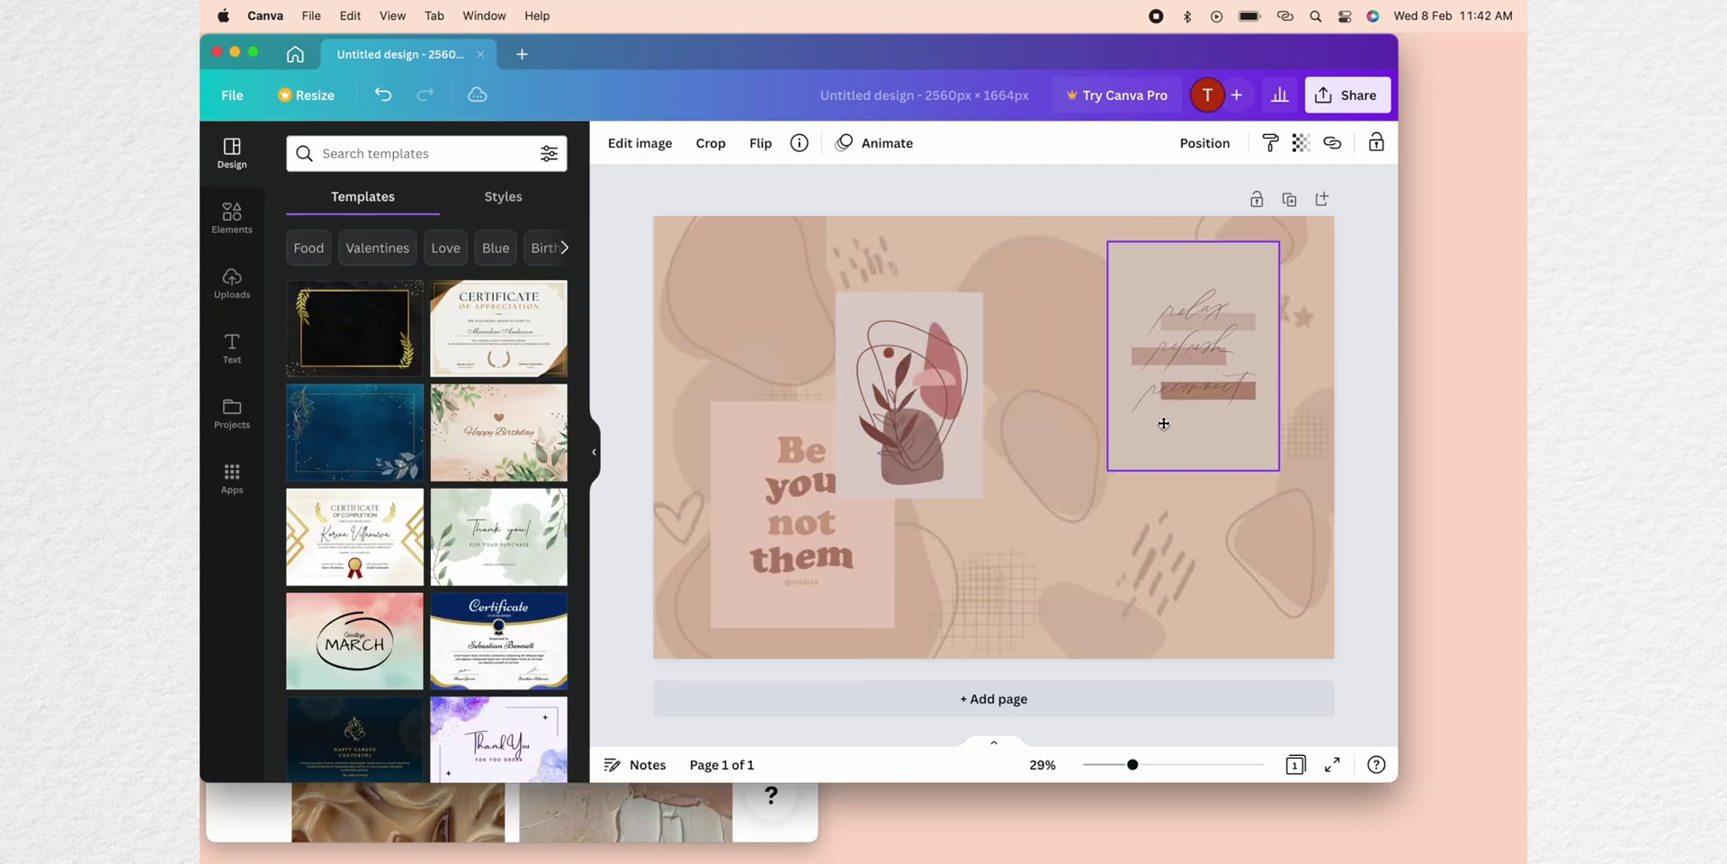
Place the "relax refresh reconnect" picture above the "Be you not them" picture, shrink it, and nudge the quote picture into line.
{"action": "left_click_drag", "start_coordinate": [1223, 390], "coordinate": [814, 386]}
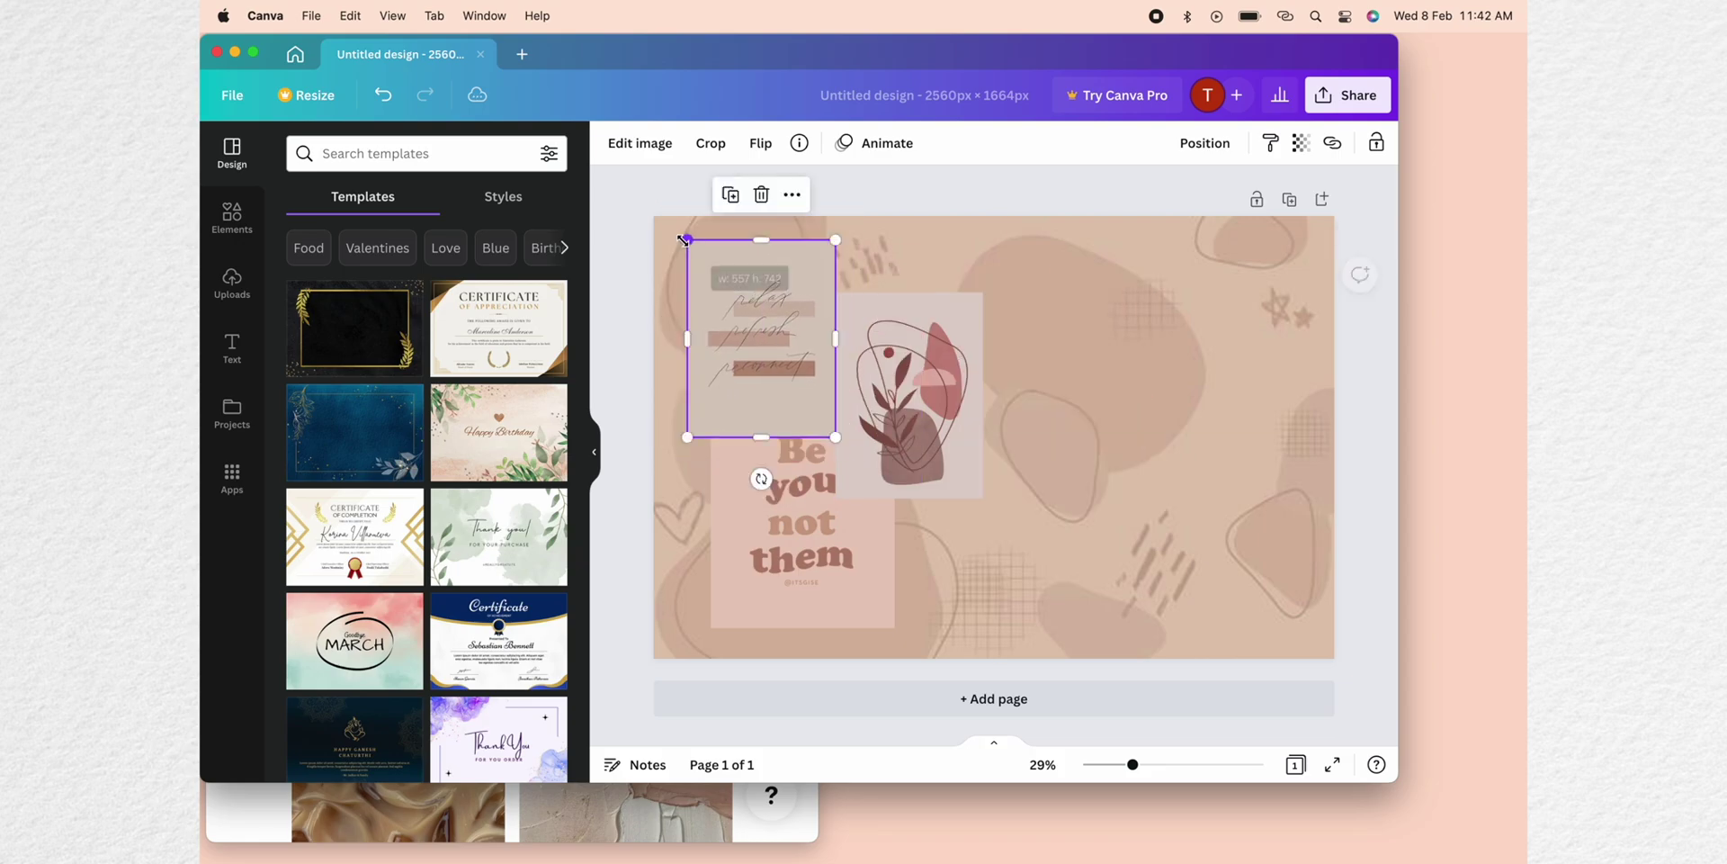
{"action": "left_click_drag", "start_coordinate": [800, 522], "coordinate": [775, 533]}
{"action": "left_click", "coordinate": [670, 396]}
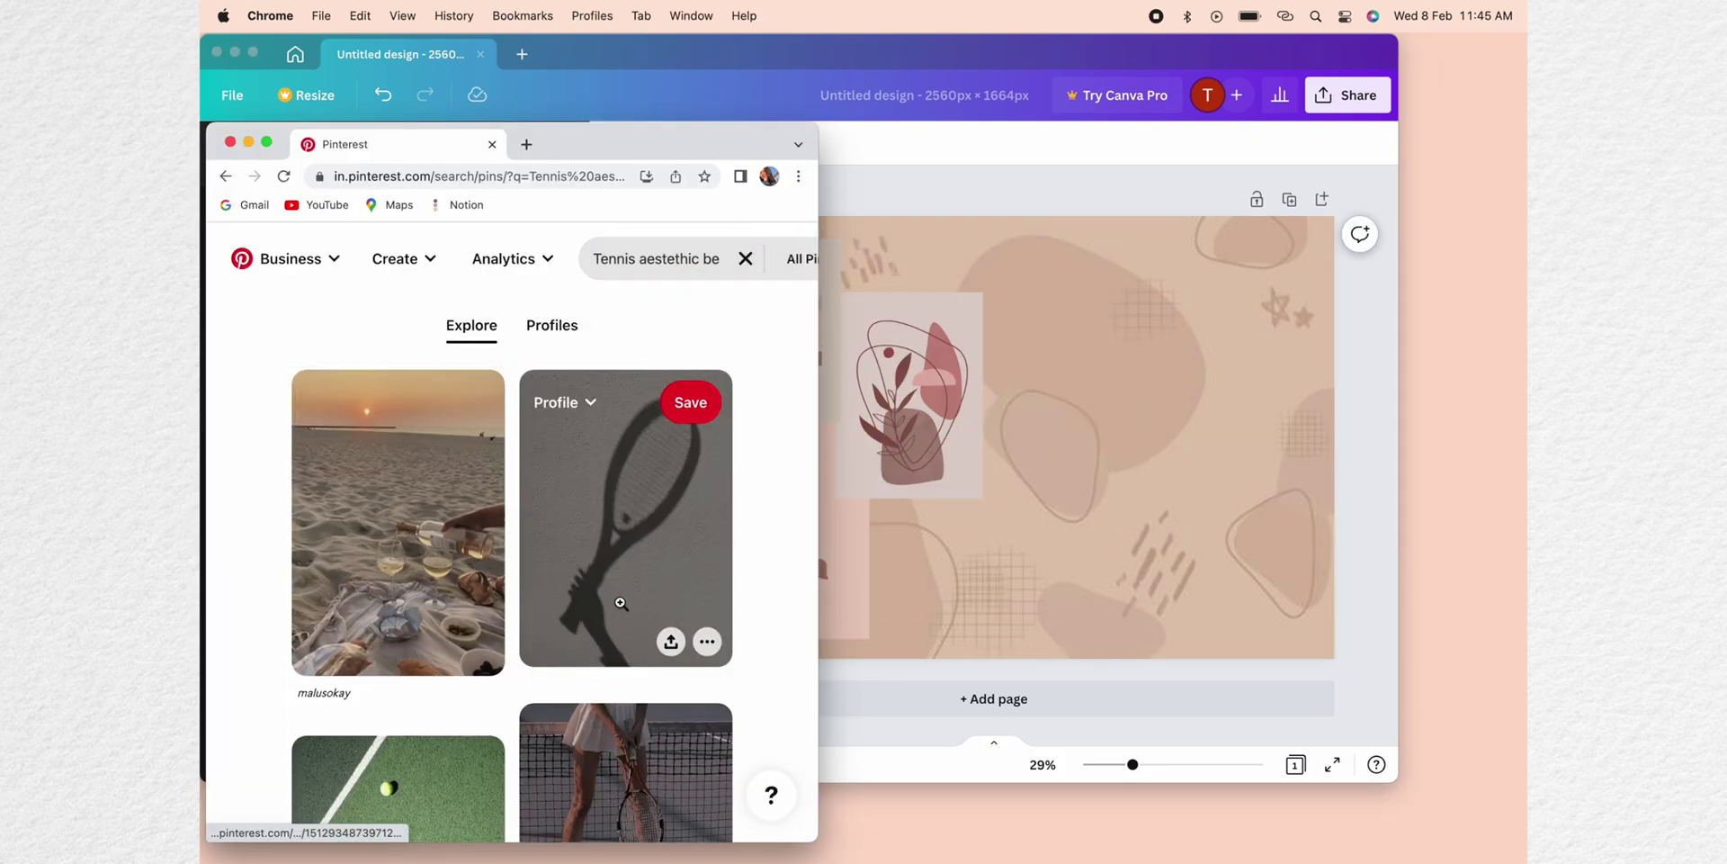
Add the tennis racket shadow picture from Pinterest beneath the leaf line-art picture and resize it to fit.
{"action": "scroll", "coordinate": [629, 557], "scroll_direction": "down", "scroll_amount": 1}
{"action": "left_click_drag", "start_coordinate": [642, 547], "coordinate": [908, 558]}
{"action": "left_click_drag", "start_coordinate": [968, 634], "coordinate": [977, 639]}
Recolour the tennis racket picture in a light beige tone with an image filter.
{"action": "left_click", "coordinate": [639, 142]}
{"action": "left_click", "coordinate": [551, 605]}
{"action": "left_click", "coordinate": [428, 570]}
{"action": "scroll", "coordinate": [427, 449], "scroll_direction": "down", "scroll_amount": 4}
{"action": "left_click", "coordinate": [427, 451]}
{"action": "scroll", "coordinate": [501, 486], "scroll_direction": "down", "scroll_amount": 10}
{"action": "scroll", "coordinate": [429, 329], "scroll_direction": "up", "scroll_amount": 15}
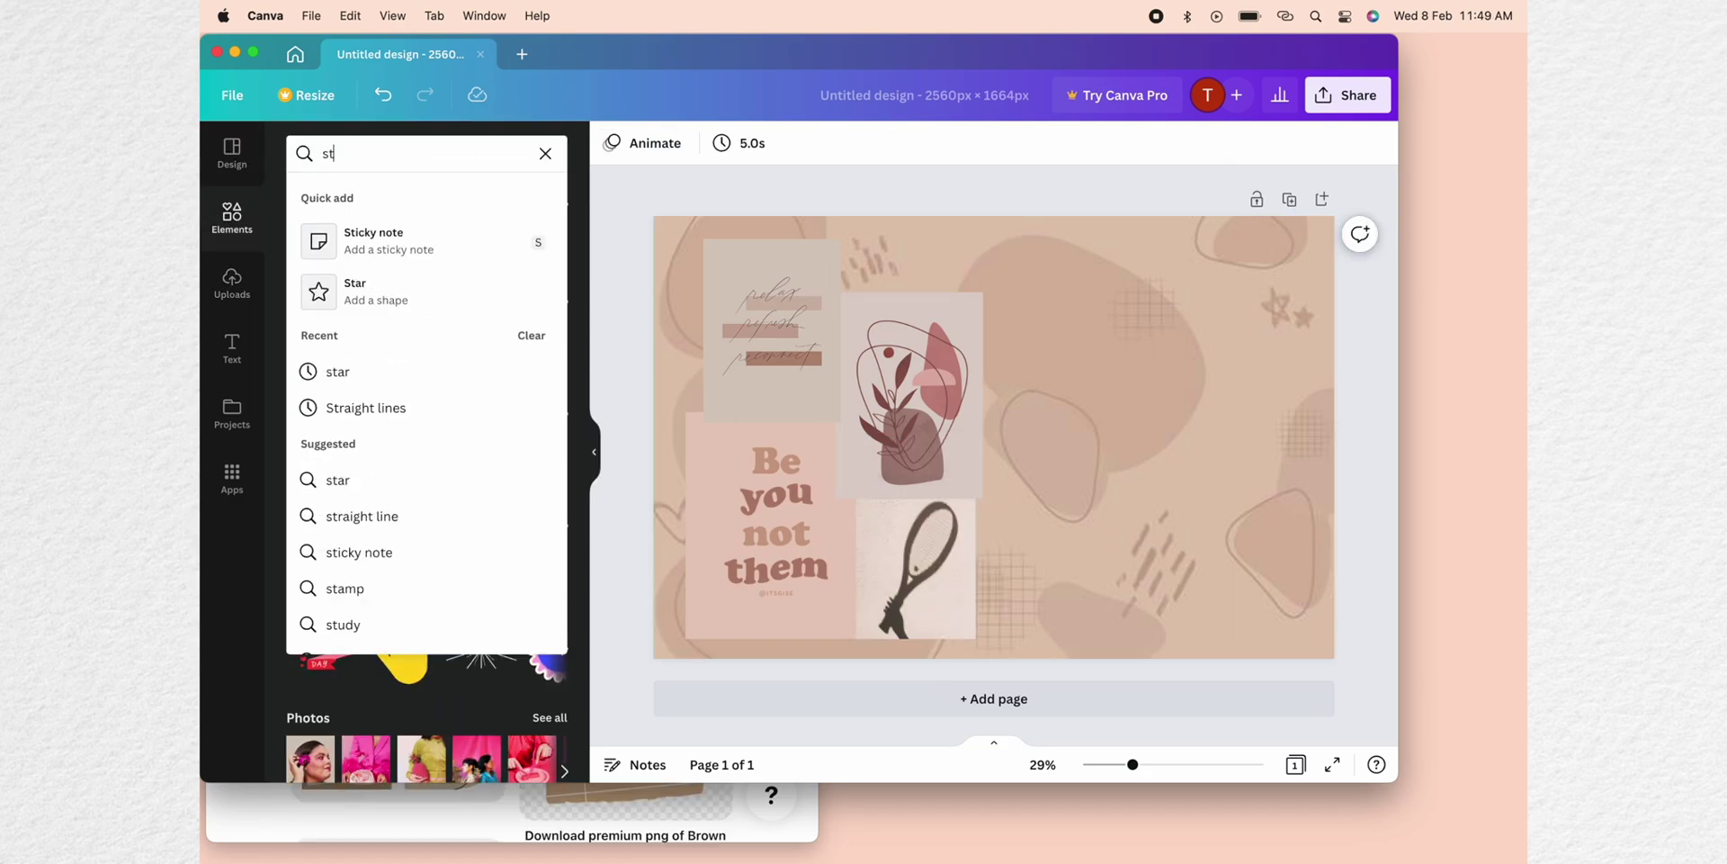
Search the elements for "Sticky note" and place the beige taped paper in the wallpaper's upper right area.
{"action": "type", "text": "icky"}
{"action": "key", "text": "Return"}
{"action": "left_click_drag", "start_coordinate": [521, 708], "coordinate": [1206, 375]}
Add the brown note with the paper clip below the beige taped paper, towards the wallpaper's centre.
{"action": "scroll", "coordinate": [494, 703], "scroll_direction": "down", "scroll_amount": 3}
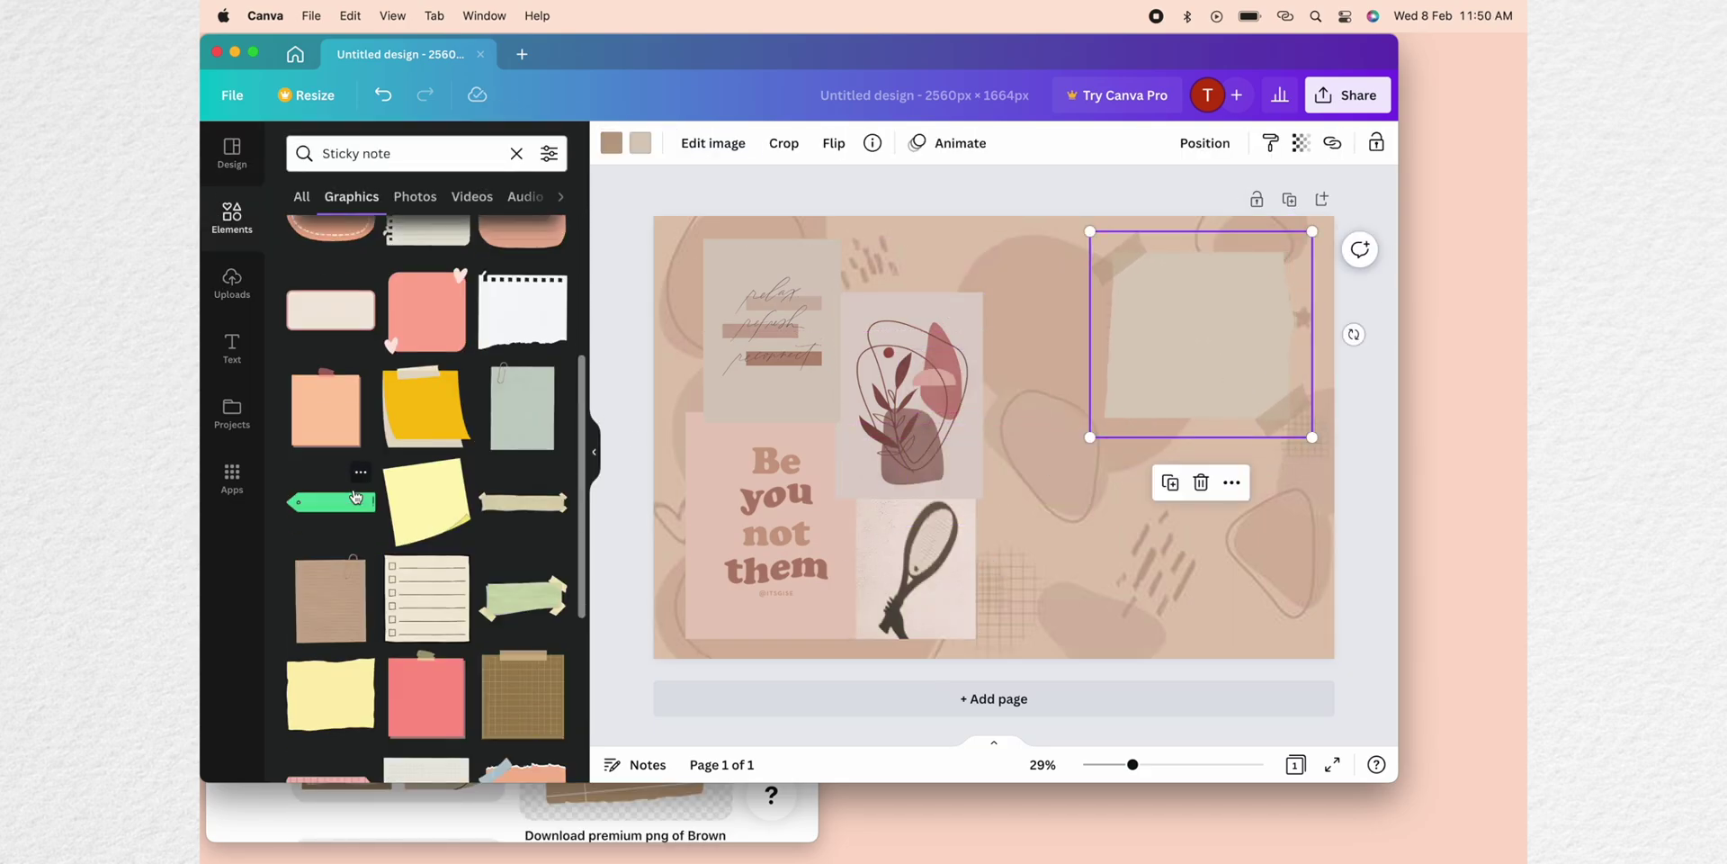
{"action": "left_click_drag", "start_coordinate": [331, 454], "coordinate": [1091, 505]}
{"action": "left_click", "coordinate": [1049, 569]}
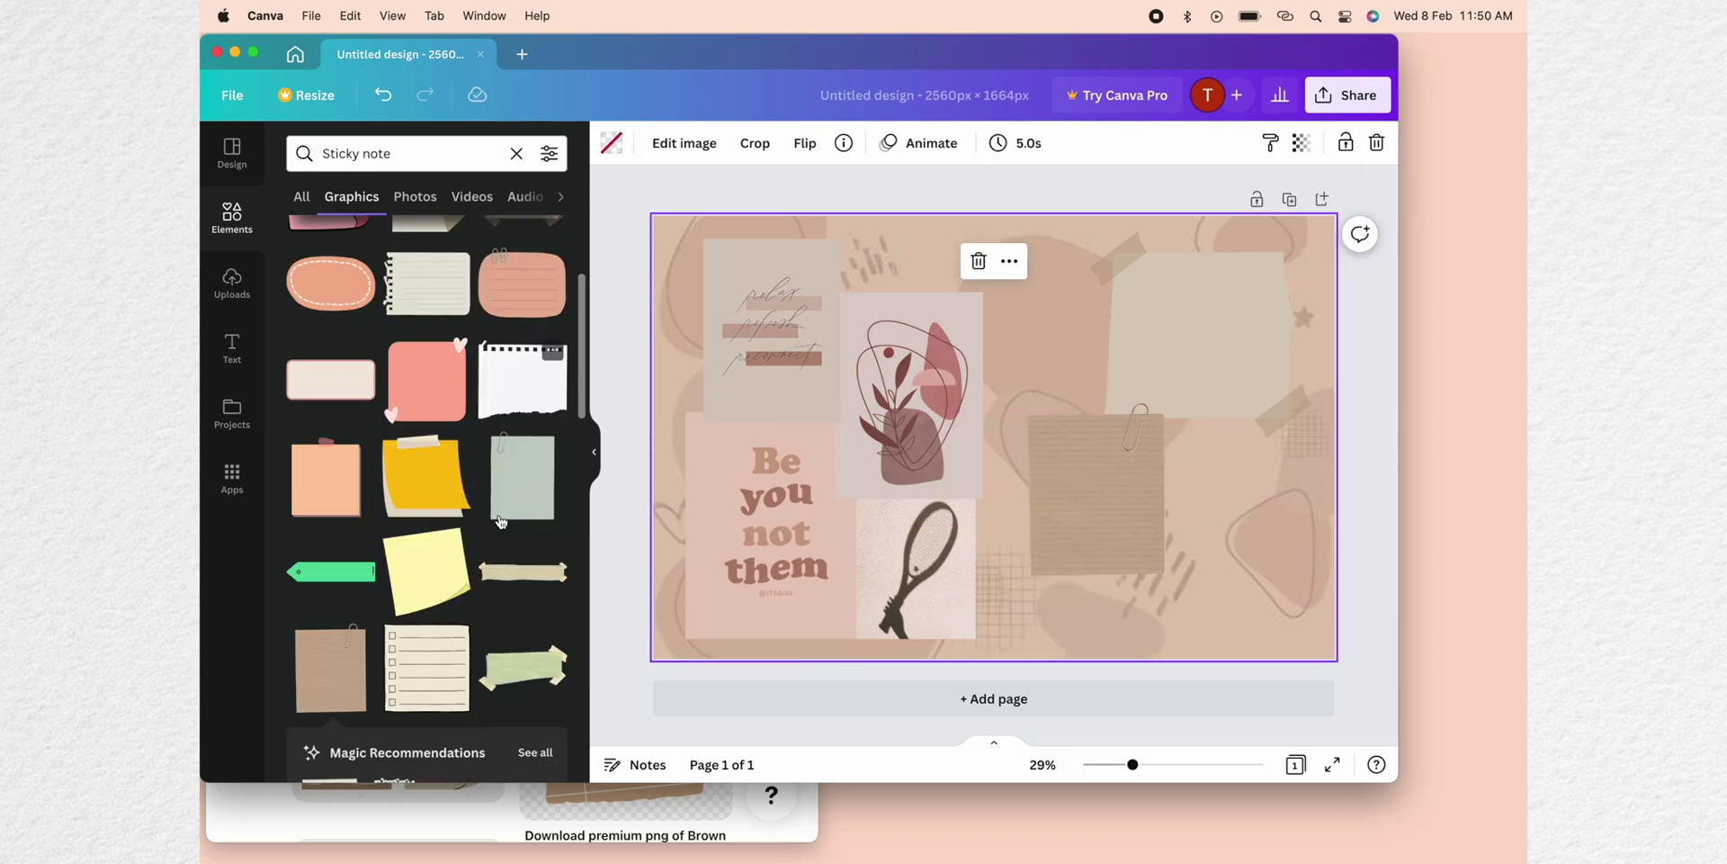
Add the folded-corner note from a "Sticky note aesthetic brown" search to the wallpaper's lower right area and recolour it pale pink.
{"action": "left_click", "coordinate": [405, 152]}
{"action": "type", "text": "aesthetic"}
{"action": "key", "text": "Return"}
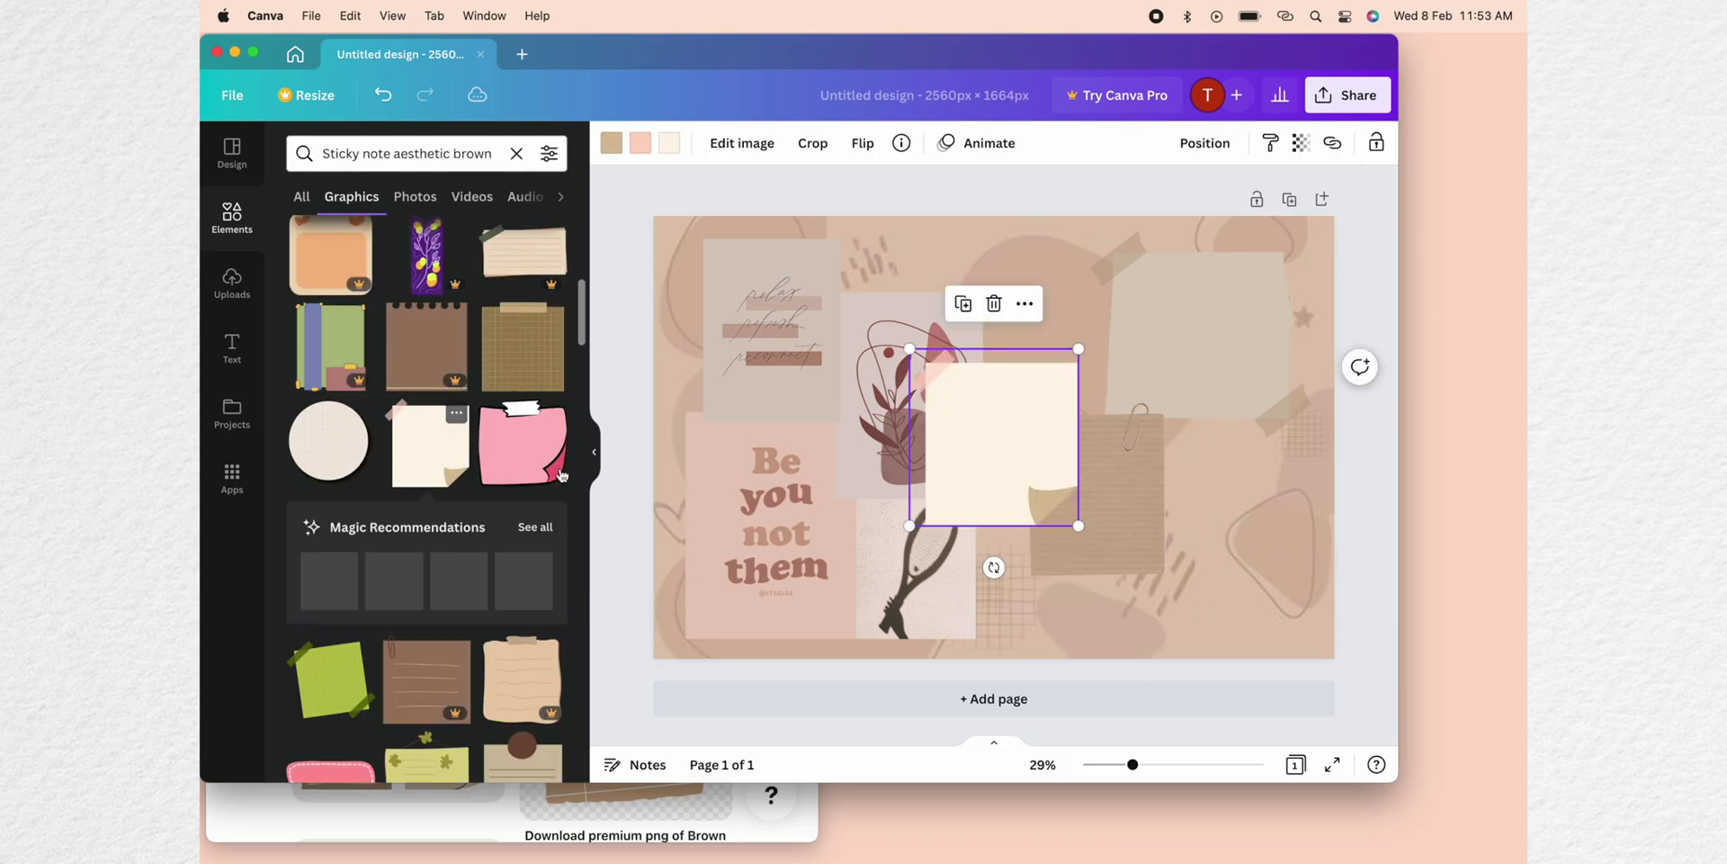
{"action": "left_click_drag", "start_coordinate": [994, 424], "coordinate": [1228, 578]}
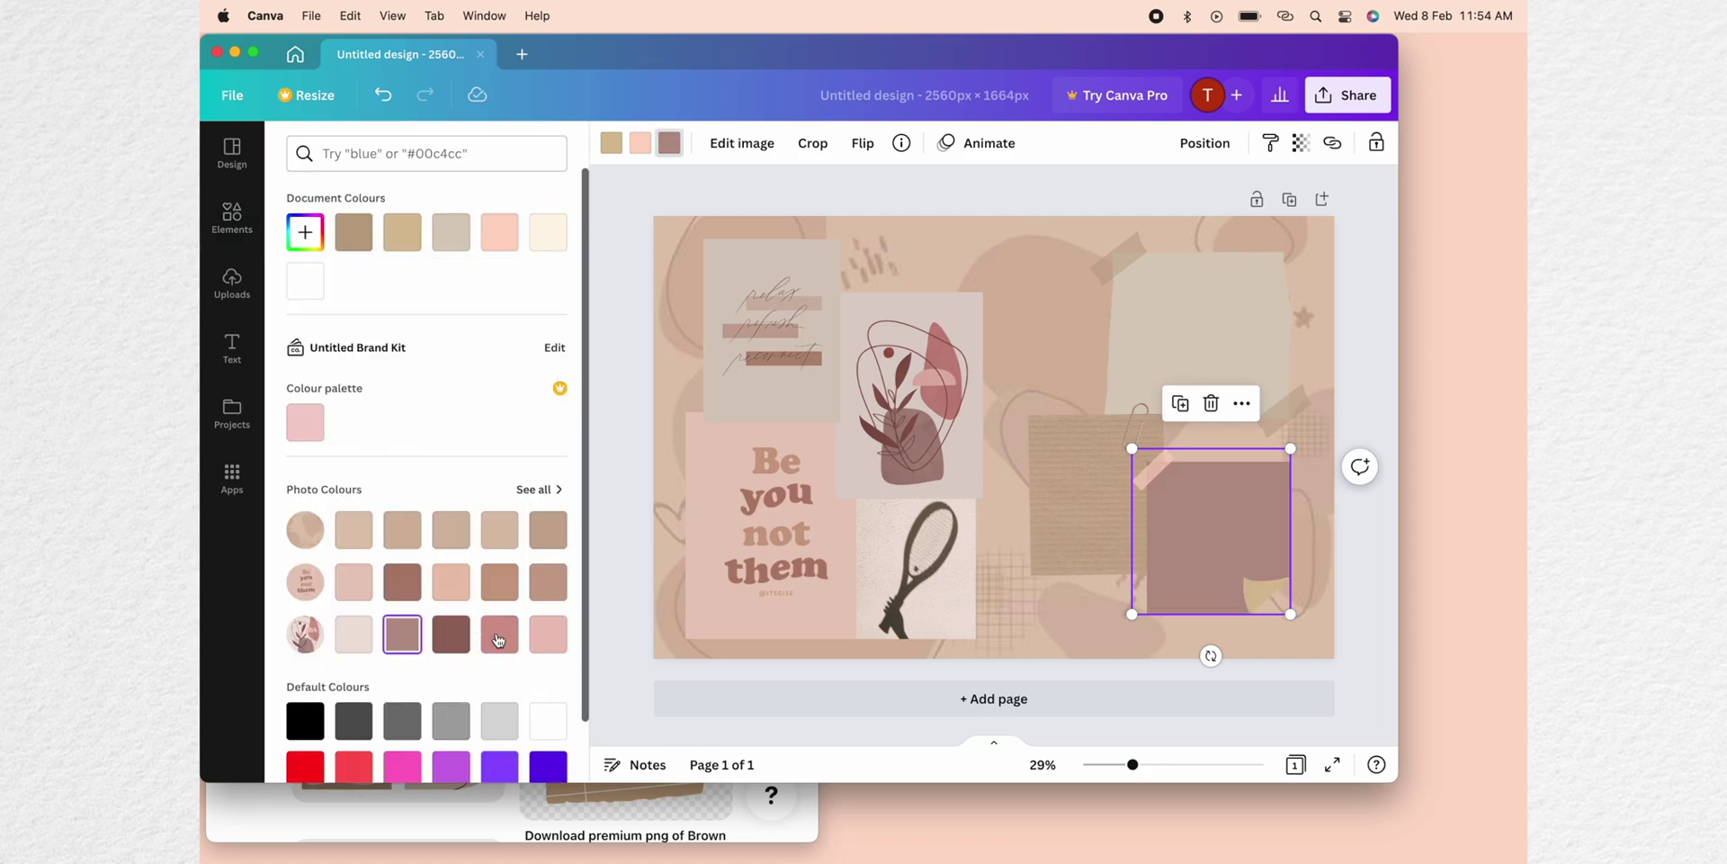
{"action": "left_click_drag", "start_coordinate": [1227, 578], "coordinate": [1223, 548]}
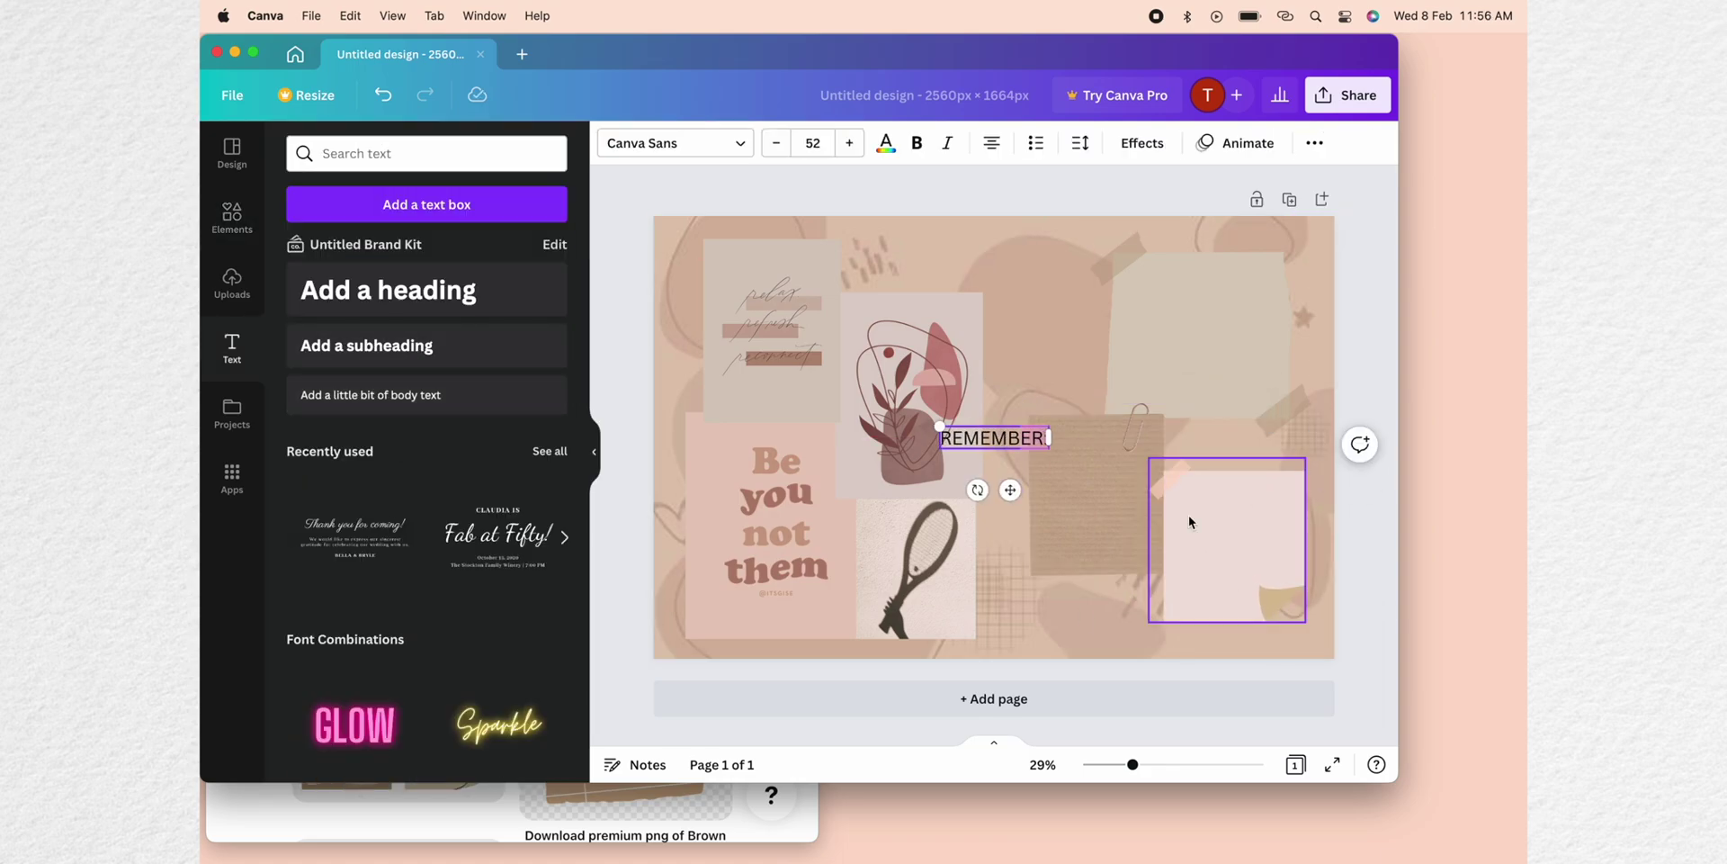
Move the "REMEMBER" text onto the pink note, set its font to Amsterdam Three and try the Hollow effect.
{"action": "left_click_drag", "start_coordinate": [986, 433], "coordinate": [1232, 489]}
{"action": "left_click", "coordinate": [675, 142]}
{"action": "left_click", "coordinate": [319, 378]}
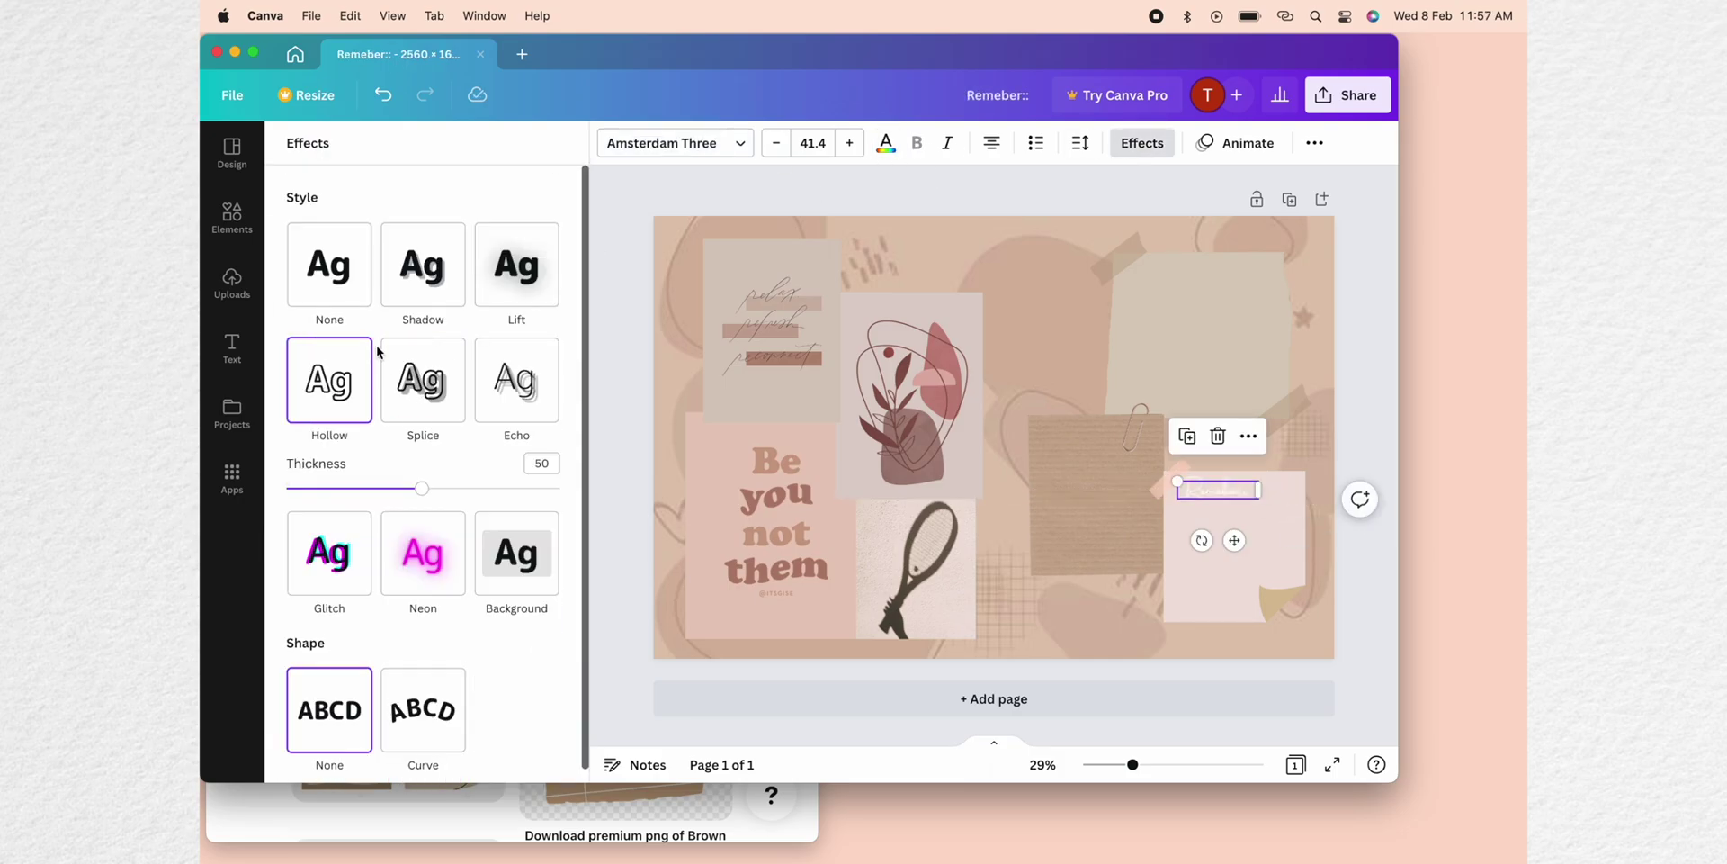
{"action": "scroll", "coordinate": [377, 540], "scroll_direction": "down", "scroll_amount": 3}
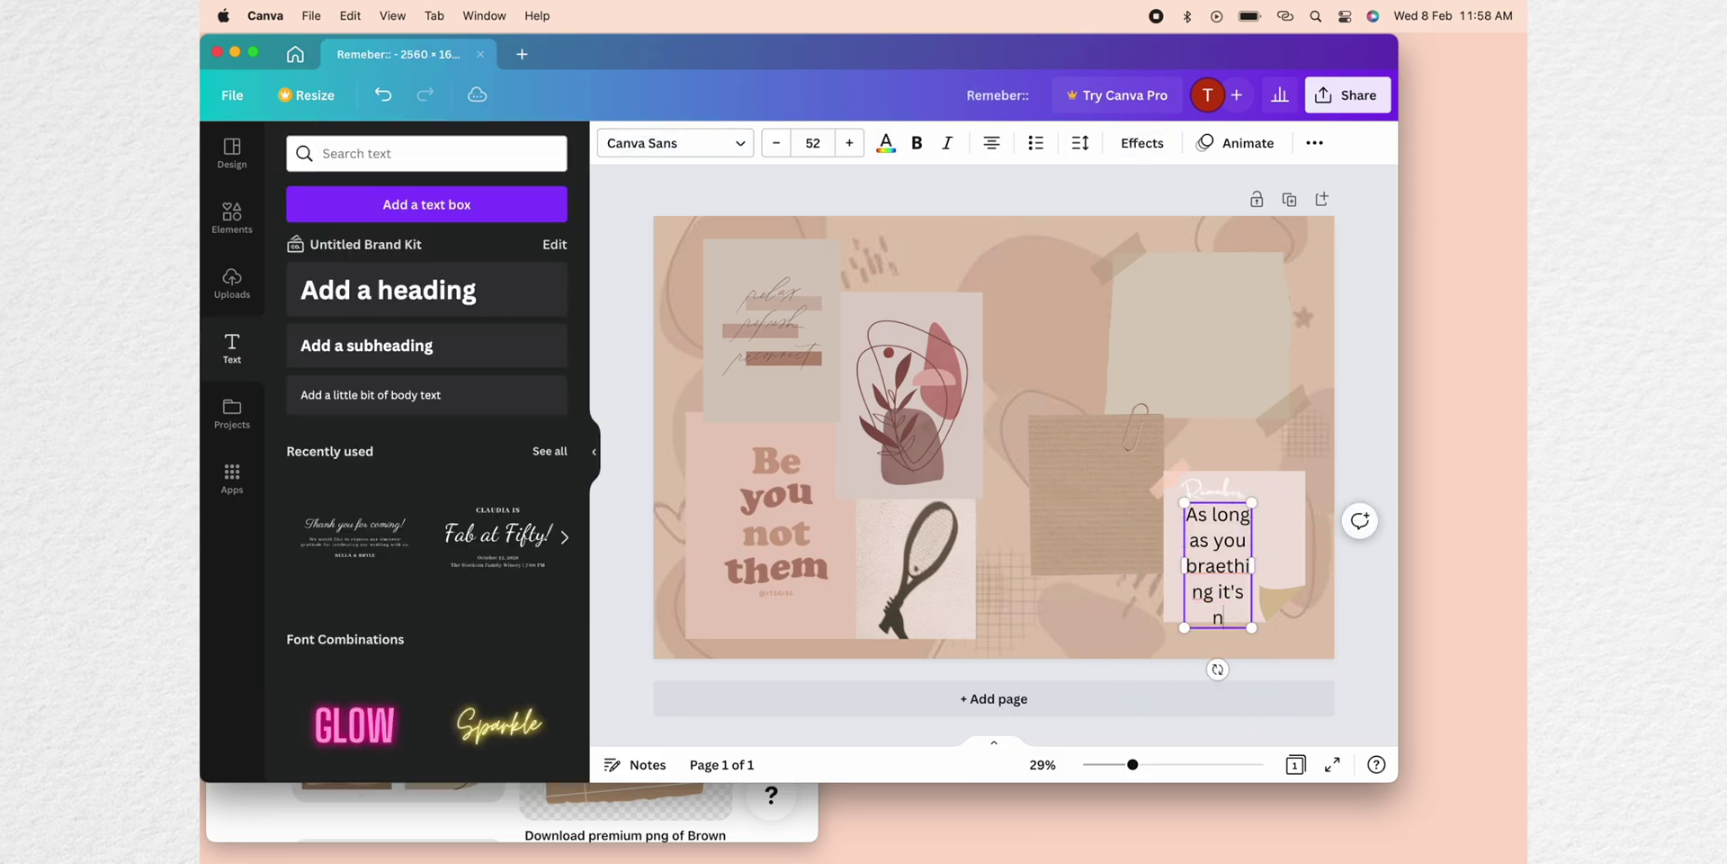
Complete the note text with "never too late to start a new beginning", position it on the pink note and apply a script font.
{"action": "type", "text": "ever too late to start a new beginning"}
{"action": "mouse_move", "coordinate": [1183, 578]}
{"action": "left_mouse_down"}
{"action": "mouse_move", "coordinate": [1036, 552]}
{"action": "mouse_move", "coordinate": [1167, 553]}
{"action": "left_mouse_up"}
{"action": "left_click", "coordinate": [675, 142]}
{"action": "left_click", "coordinate": [360, 314]}
Recolour the quote text on the pink note in a tan brown from the document colours.
{"action": "left_click", "coordinate": [885, 142]}
{"action": "left_click", "coordinate": [402, 232]}
{"action": "left_click", "coordinate": [354, 281]}
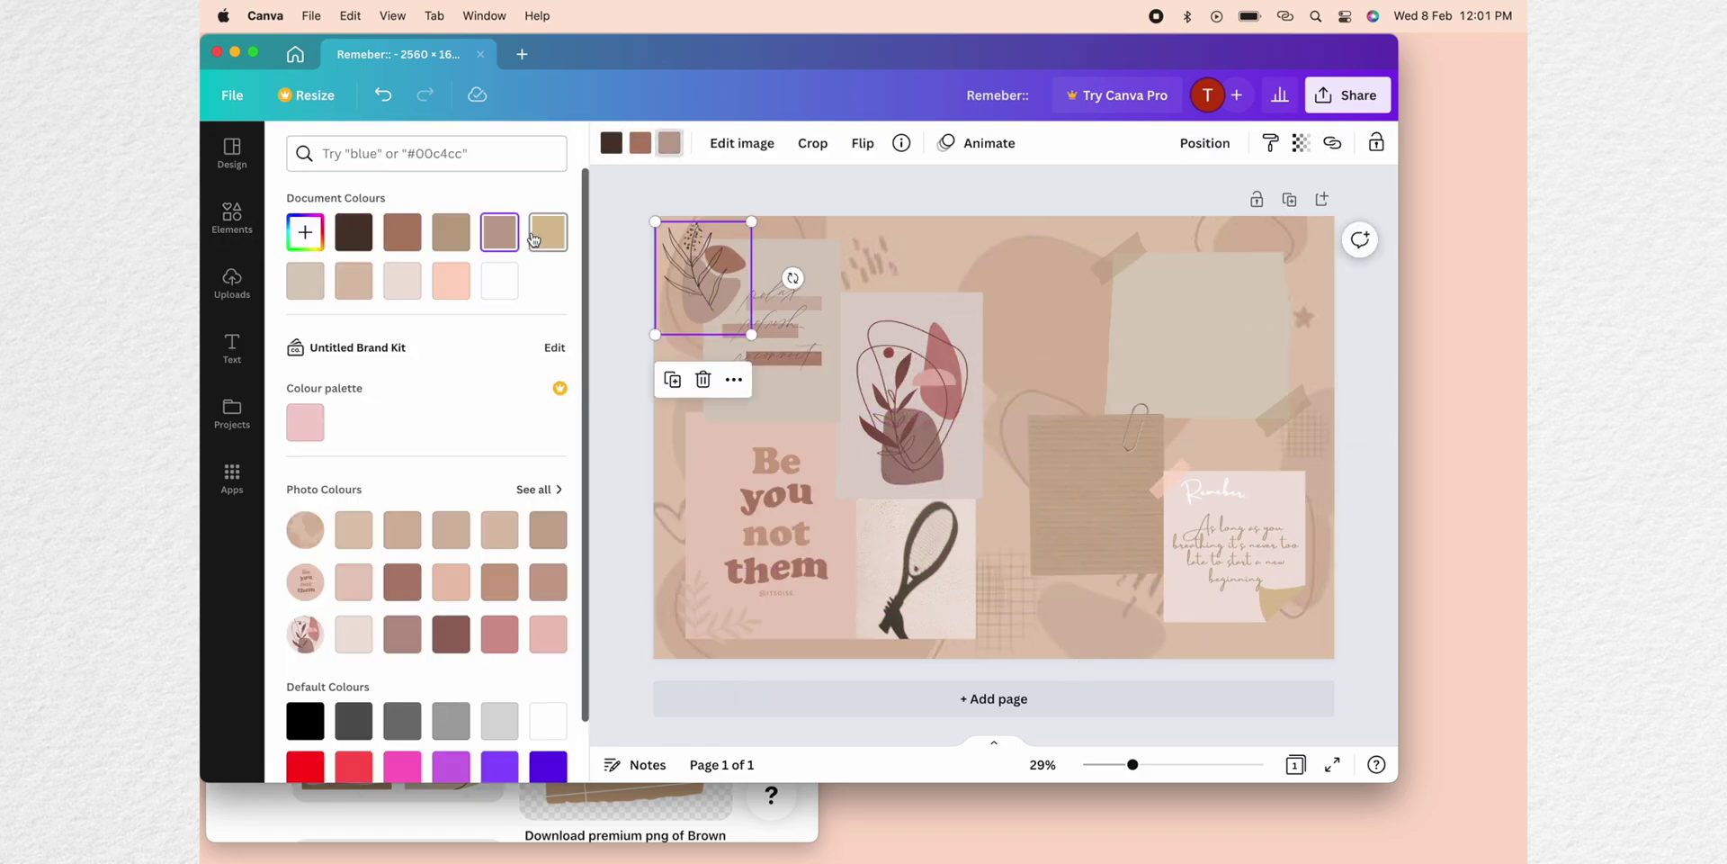
Recolour the leaf graphic in the wallpaper's upper left corner with a document colour and show the whole design.
{"action": "left_click", "coordinate": [412, 229]}
{"action": "left_click", "coordinate": [616, 432]}
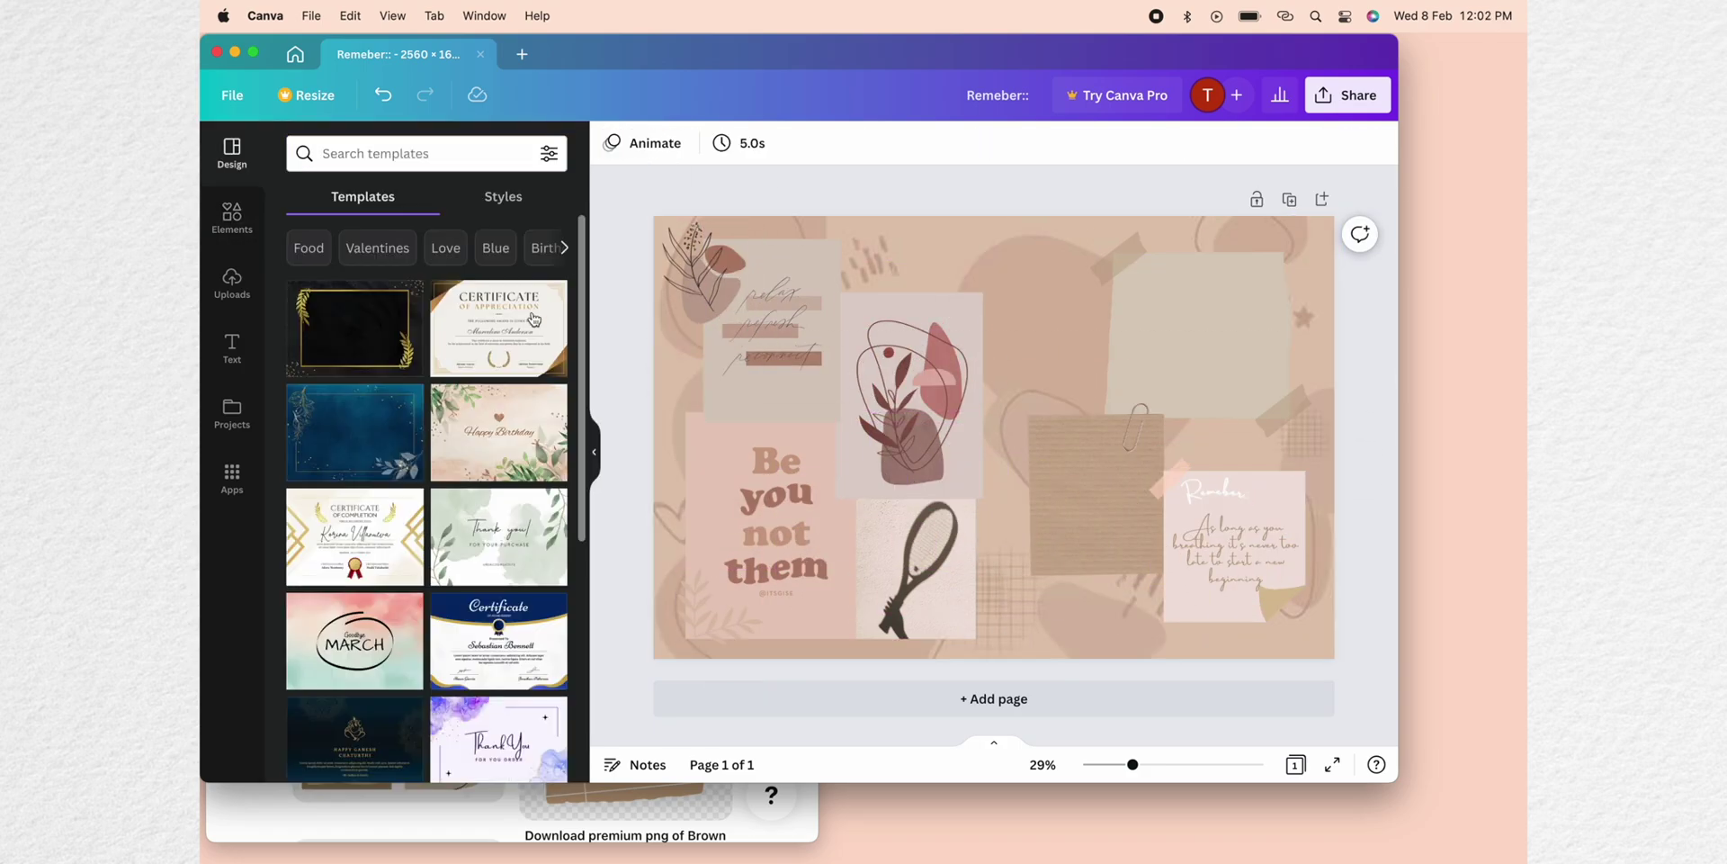
{"action": "left_click", "coordinate": [596, 436]}
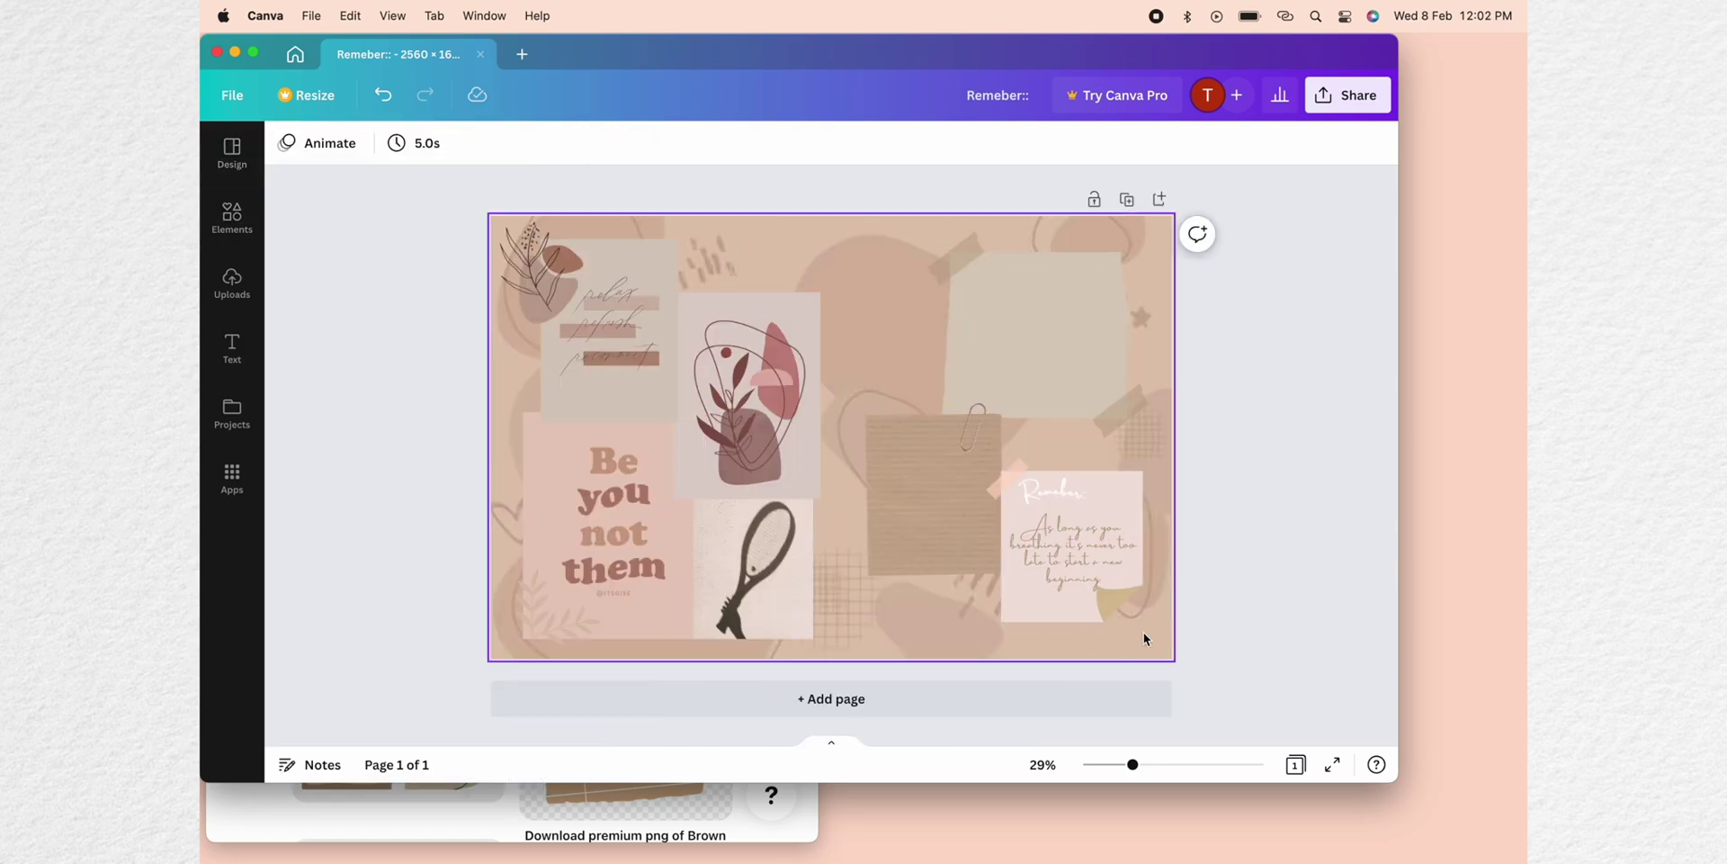
Download the design as a PNG file named wallpaper.
{"action": "left_click", "coordinate": [1324, 95]}
{"action": "left_click", "coordinate": [1160, 529]}
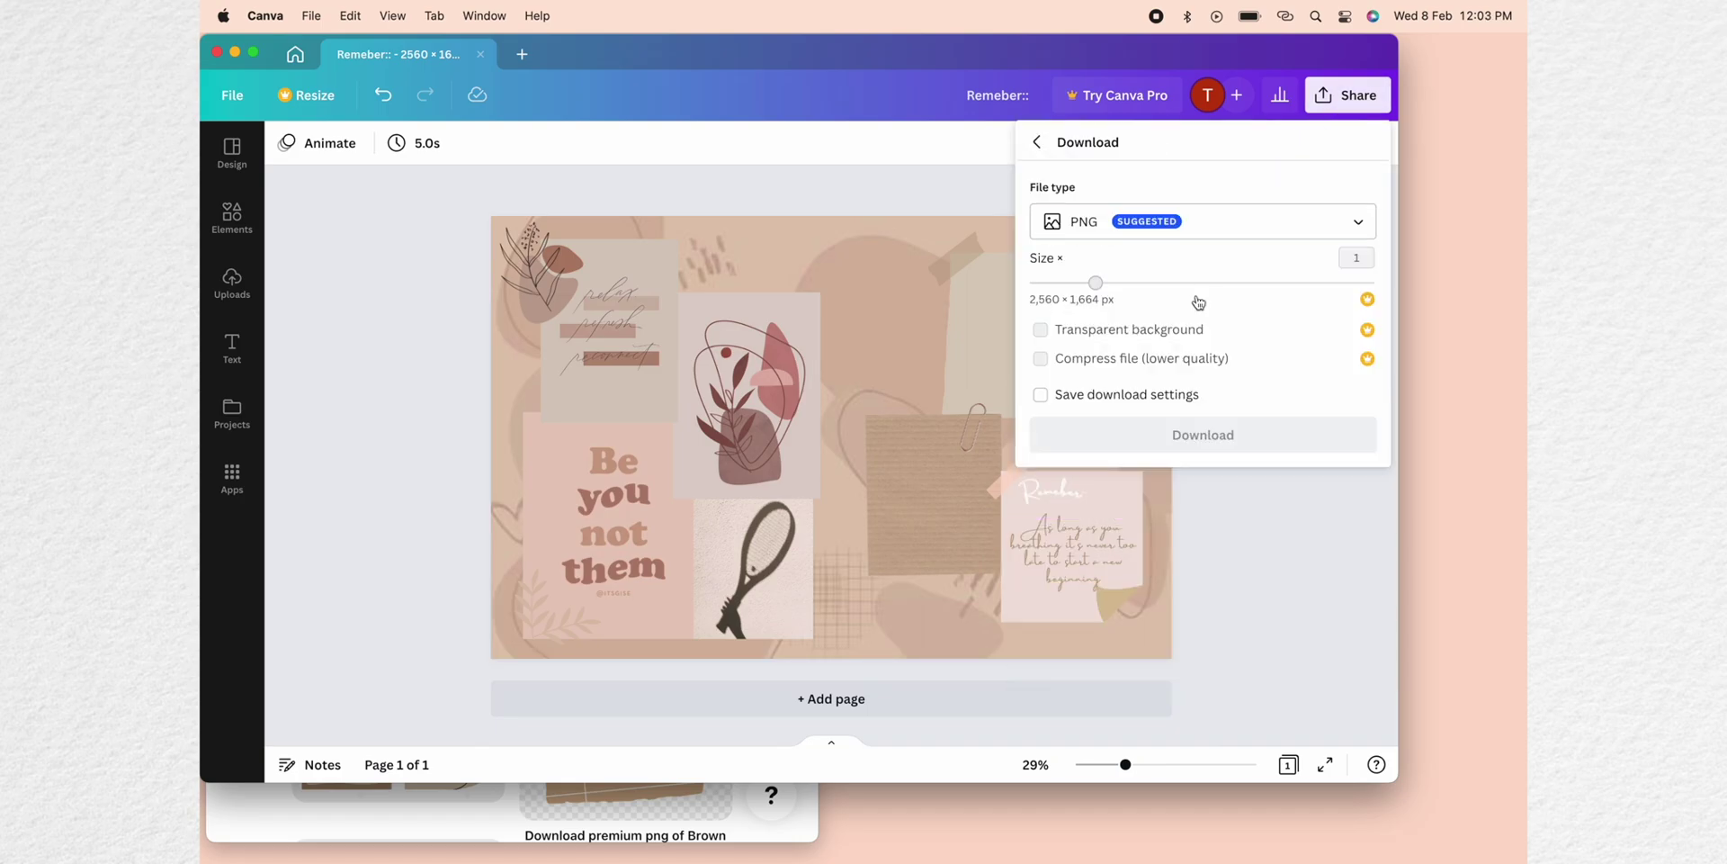
{"action": "left_click", "coordinate": [1108, 434]}
{"action": "type", "text": "wallpaper"}
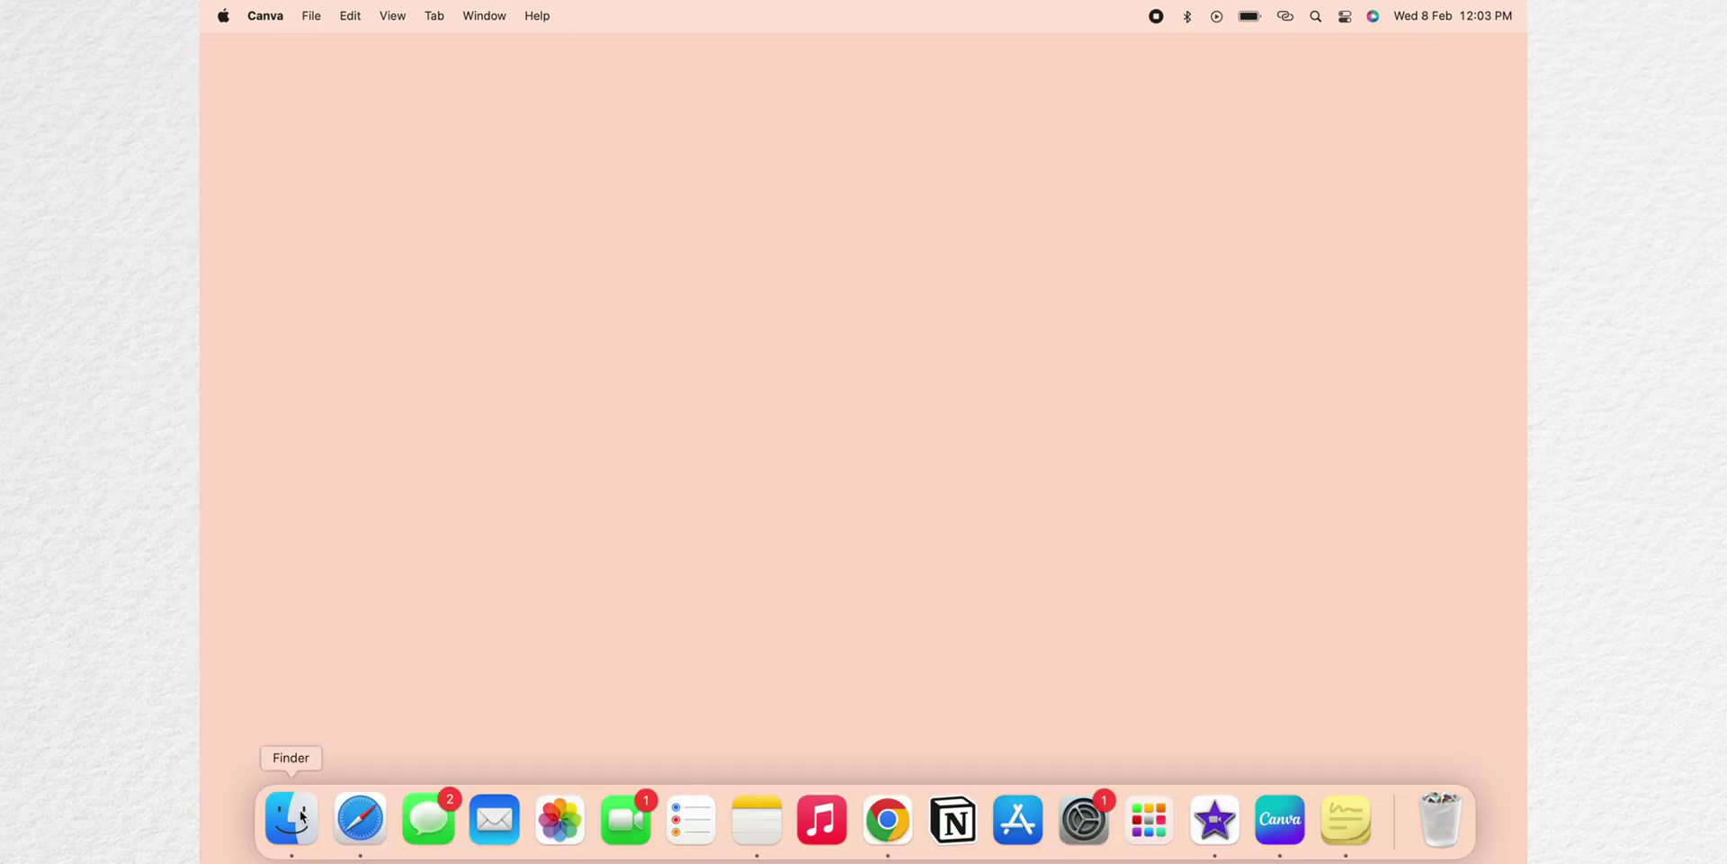
Set wallpaper.png from the YOUTUBE folder as the desktop picture in Finder.
{"action": "left_click", "coordinate": [293, 818]}
{"action": "right_click", "coordinate": [1171, 254]}
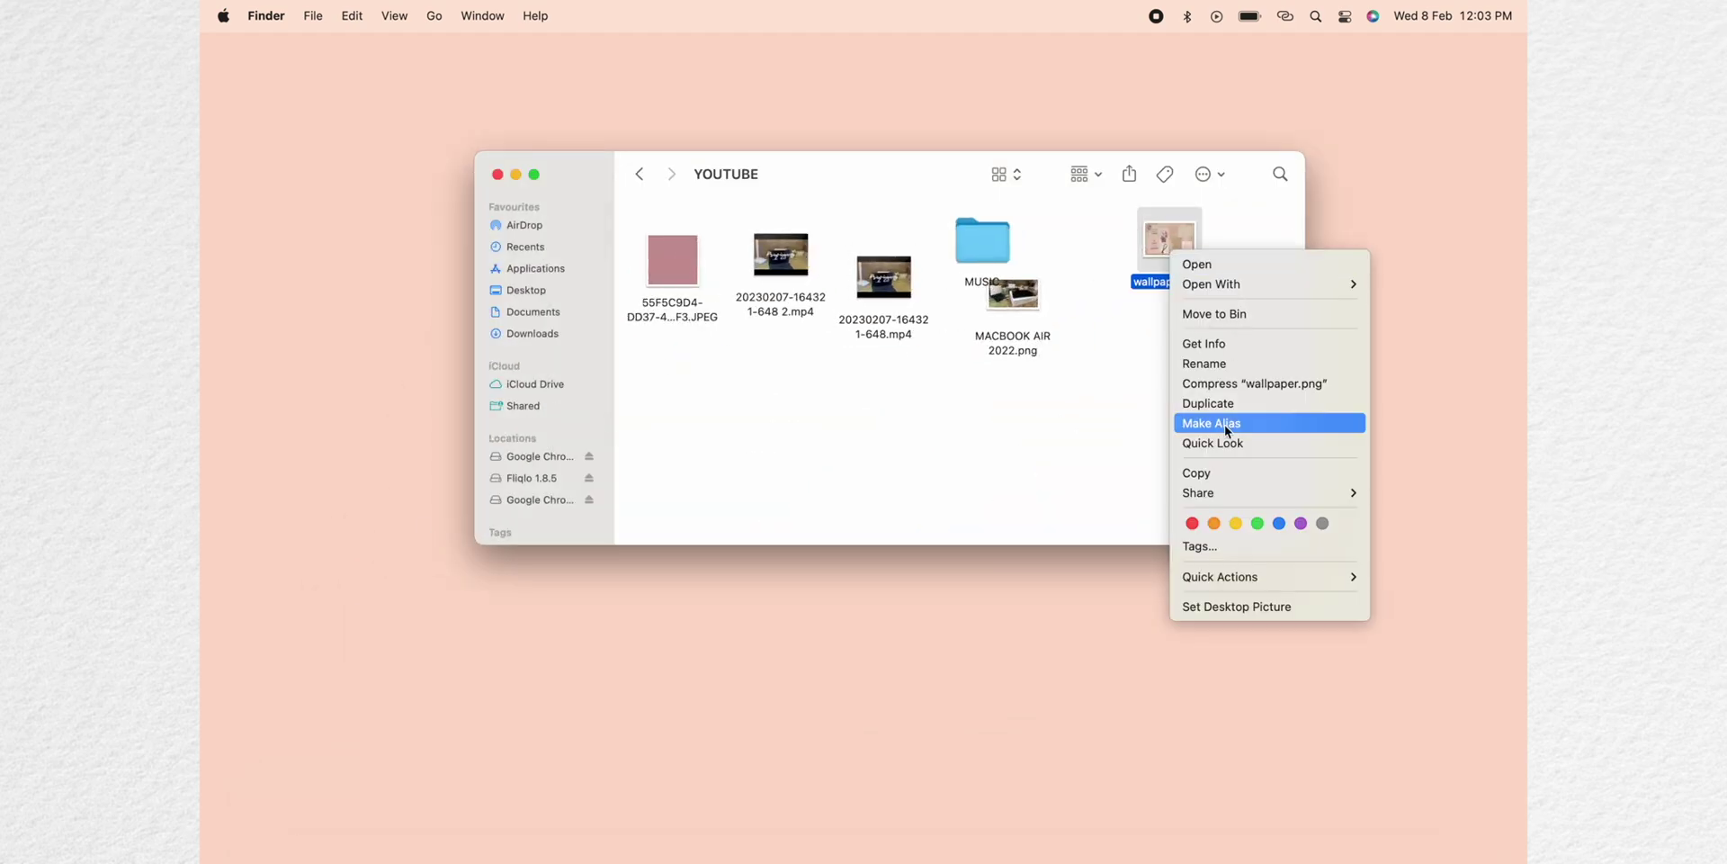
{"action": "left_click", "coordinate": [1224, 606]}
{"action": "left_click", "coordinate": [517, 175]}
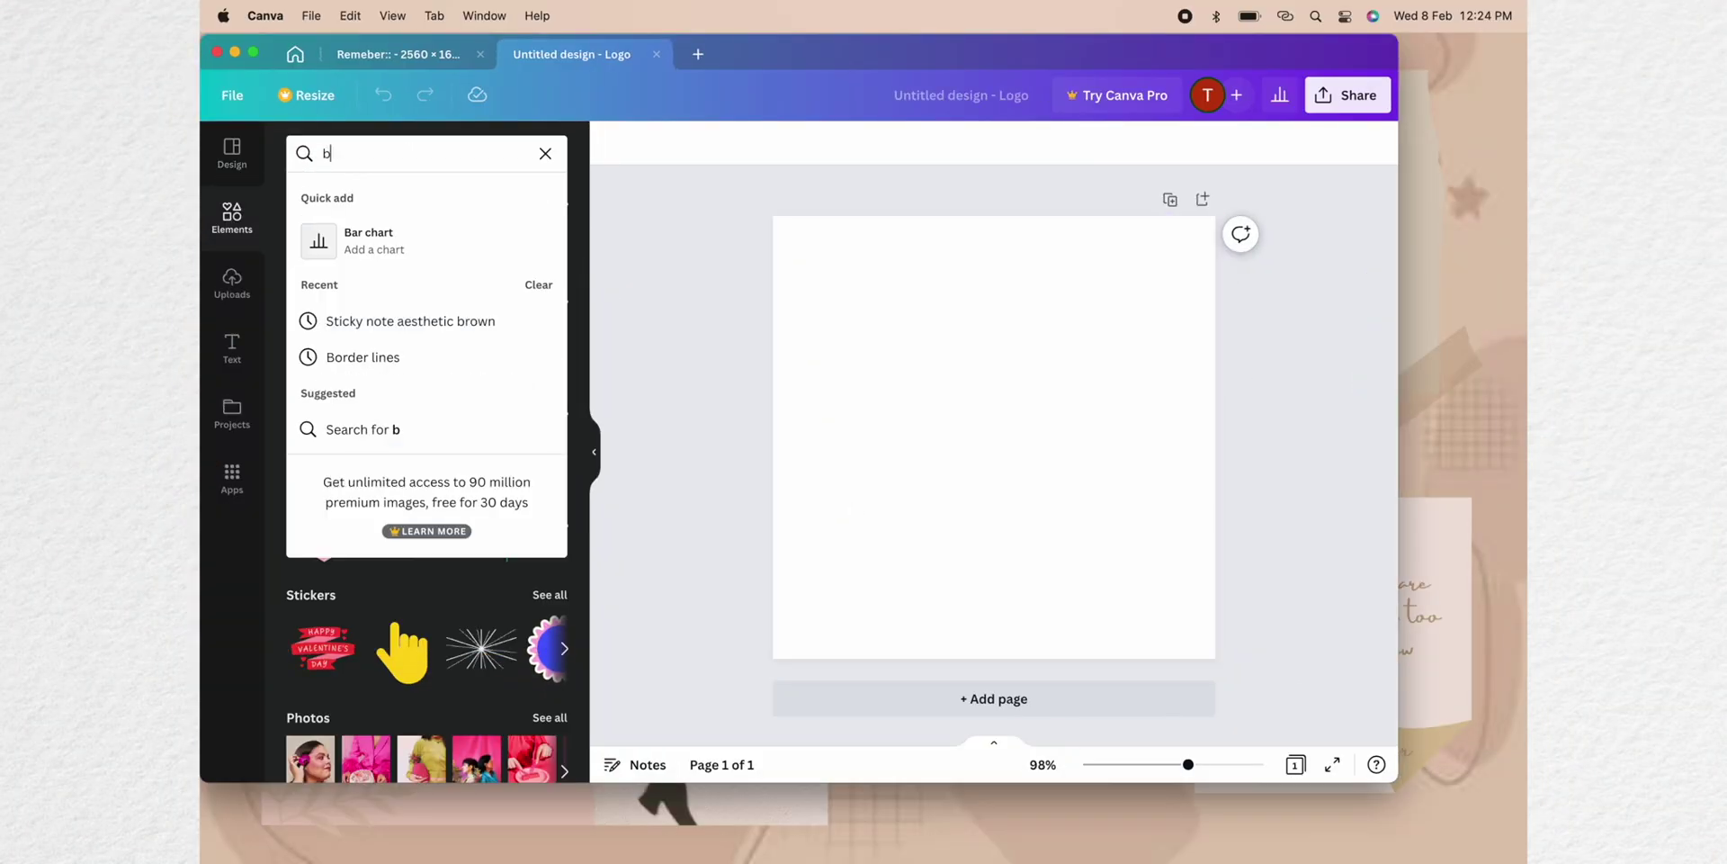
In the Canva logo design, search the elements for "boho" and browse the "Boho aesthetic" graphics.
{"action": "type", "text": "oho"}
{"action": "key", "text": "Return"}
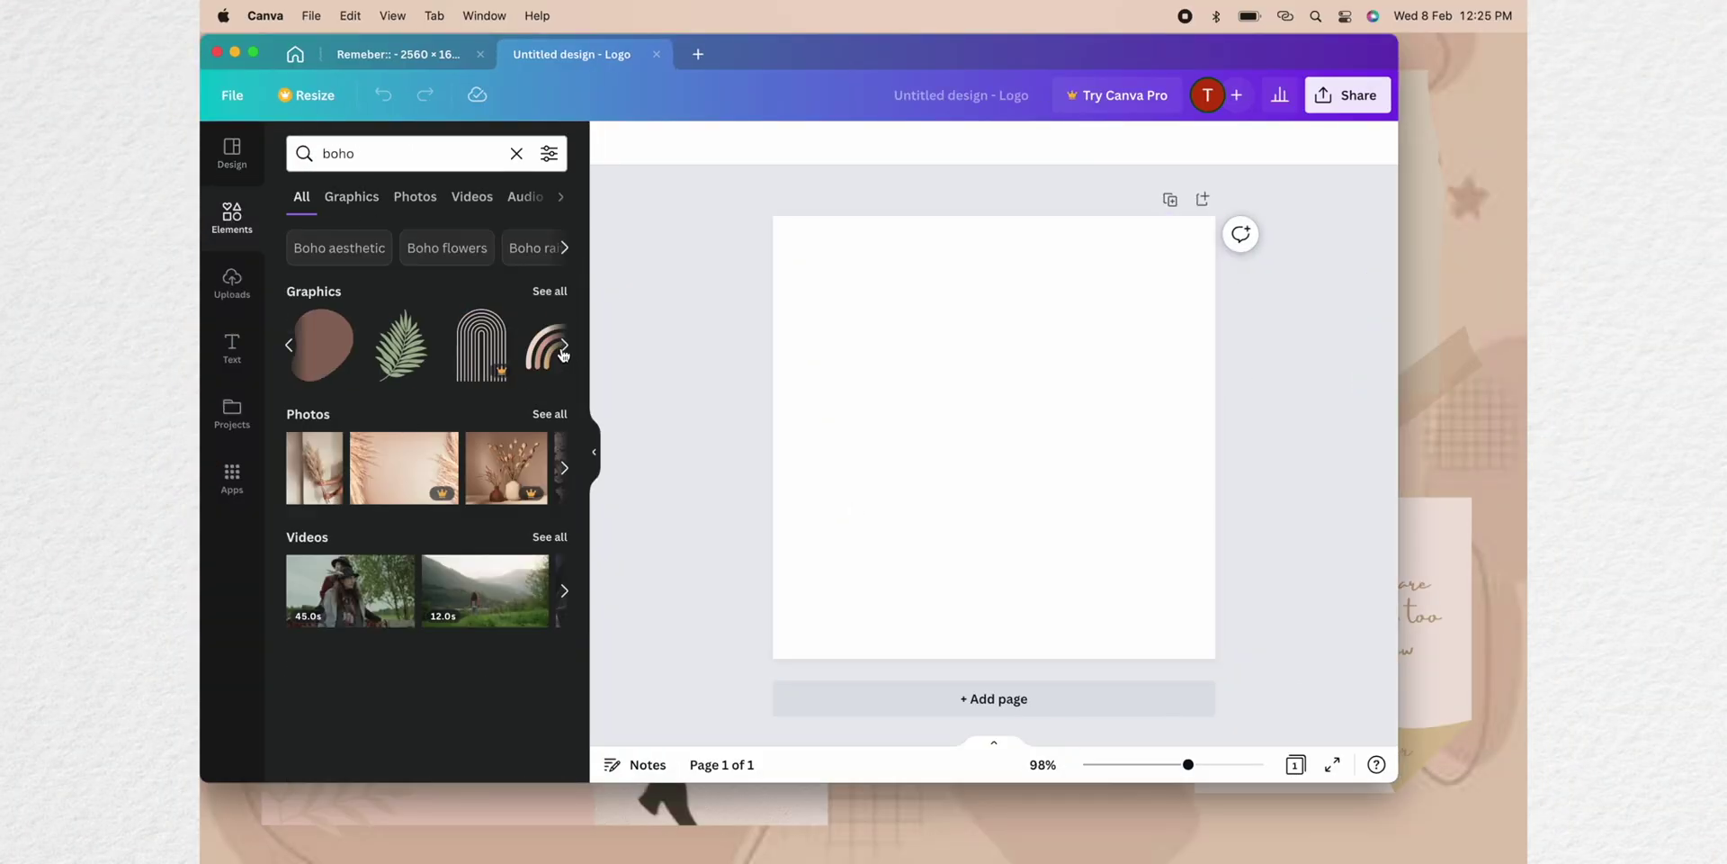
{"action": "left_click", "coordinate": [339, 248]}
{"action": "scroll", "coordinate": [427, 495], "scroll_direction": "down", "scroll_amount": 10}
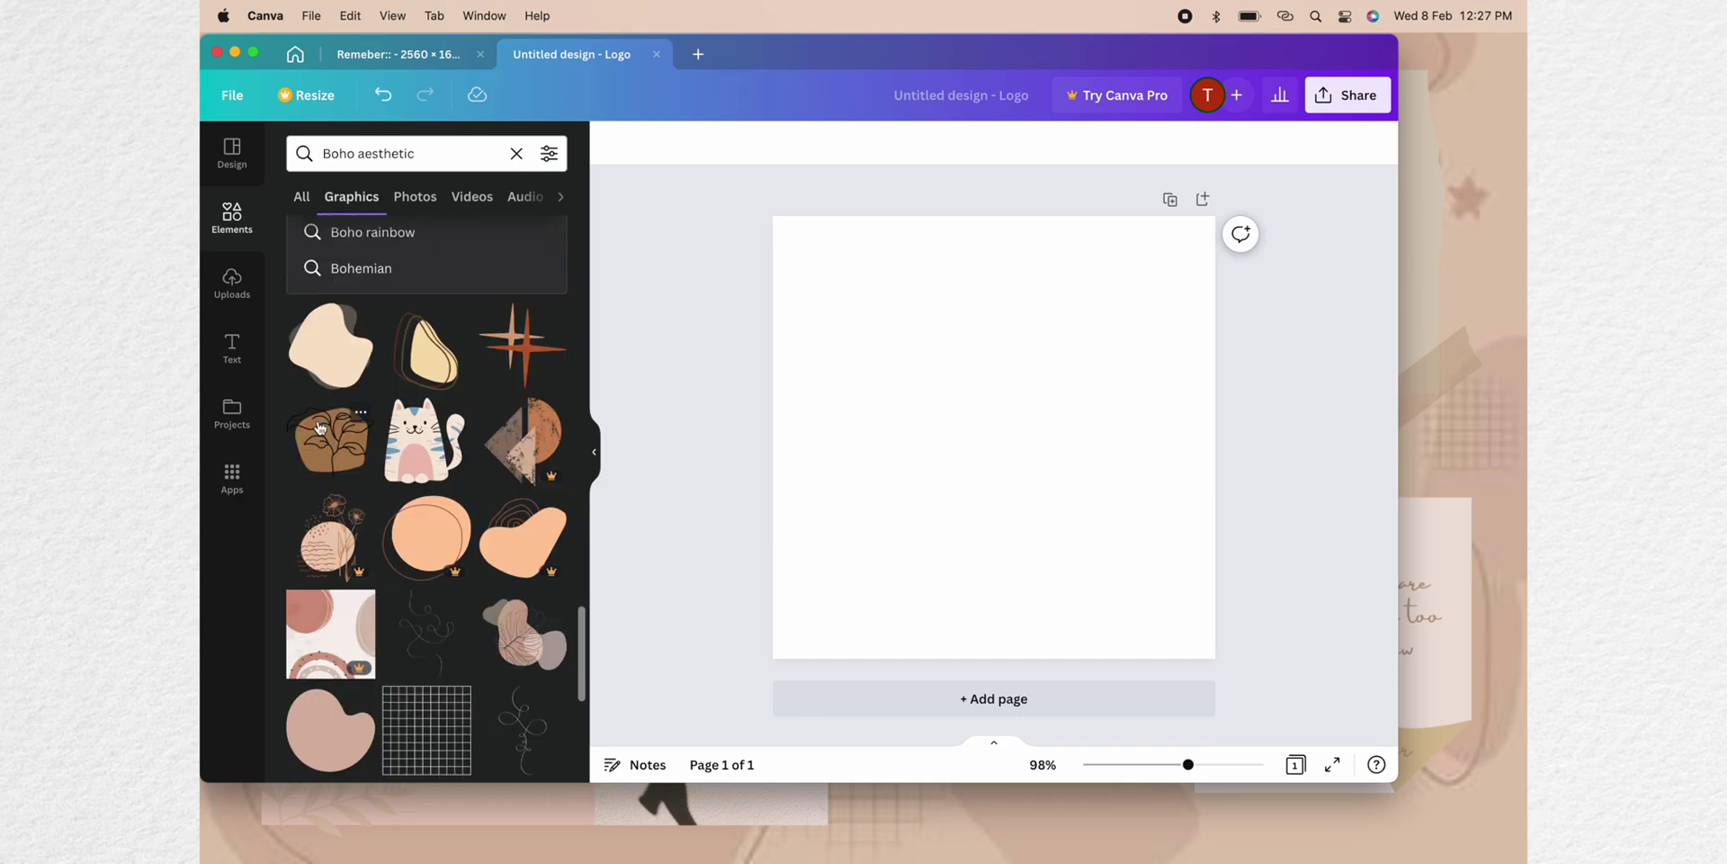
Recolour the shape behind the leaf branch graphic in beige and adjust the graphic's size on the logo page.
{"action": "left_click", "coordinate": [305, 232]}
{"action": "key", "text": "super+v"}
{"action": "left_click_drag", "start_coordinate": [1083, 506], "coordinate": [1091, 539]}
Download the logo design as a PNG file named boho.png.
{"action": "left_click", "coordinate": [1346, 94]}
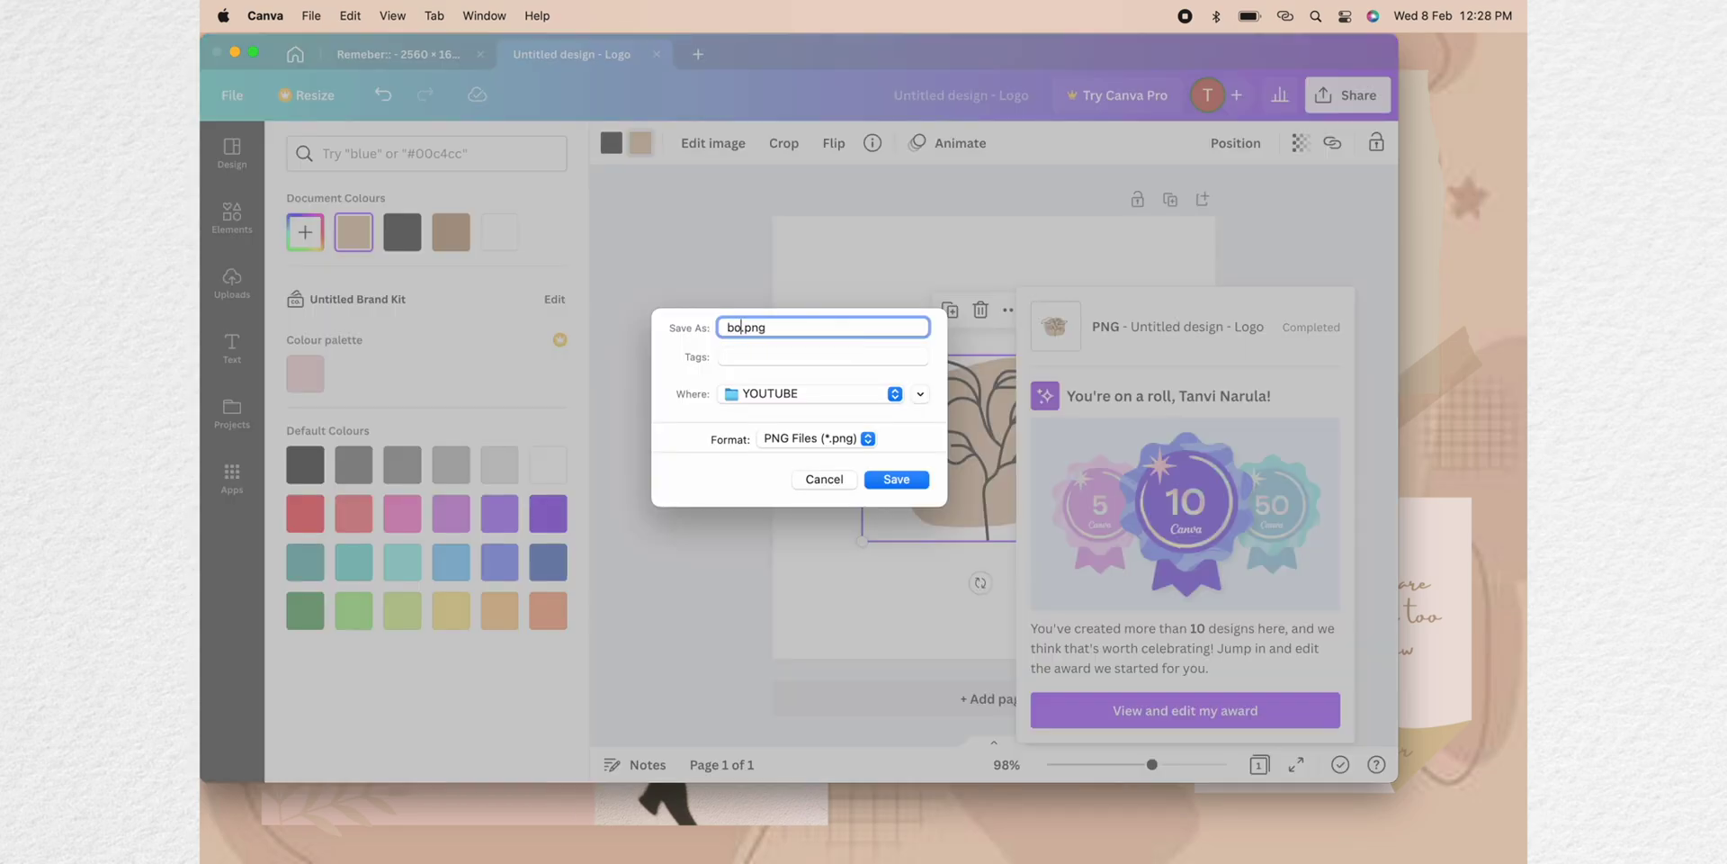
{"action": "key", "text": "Return"}
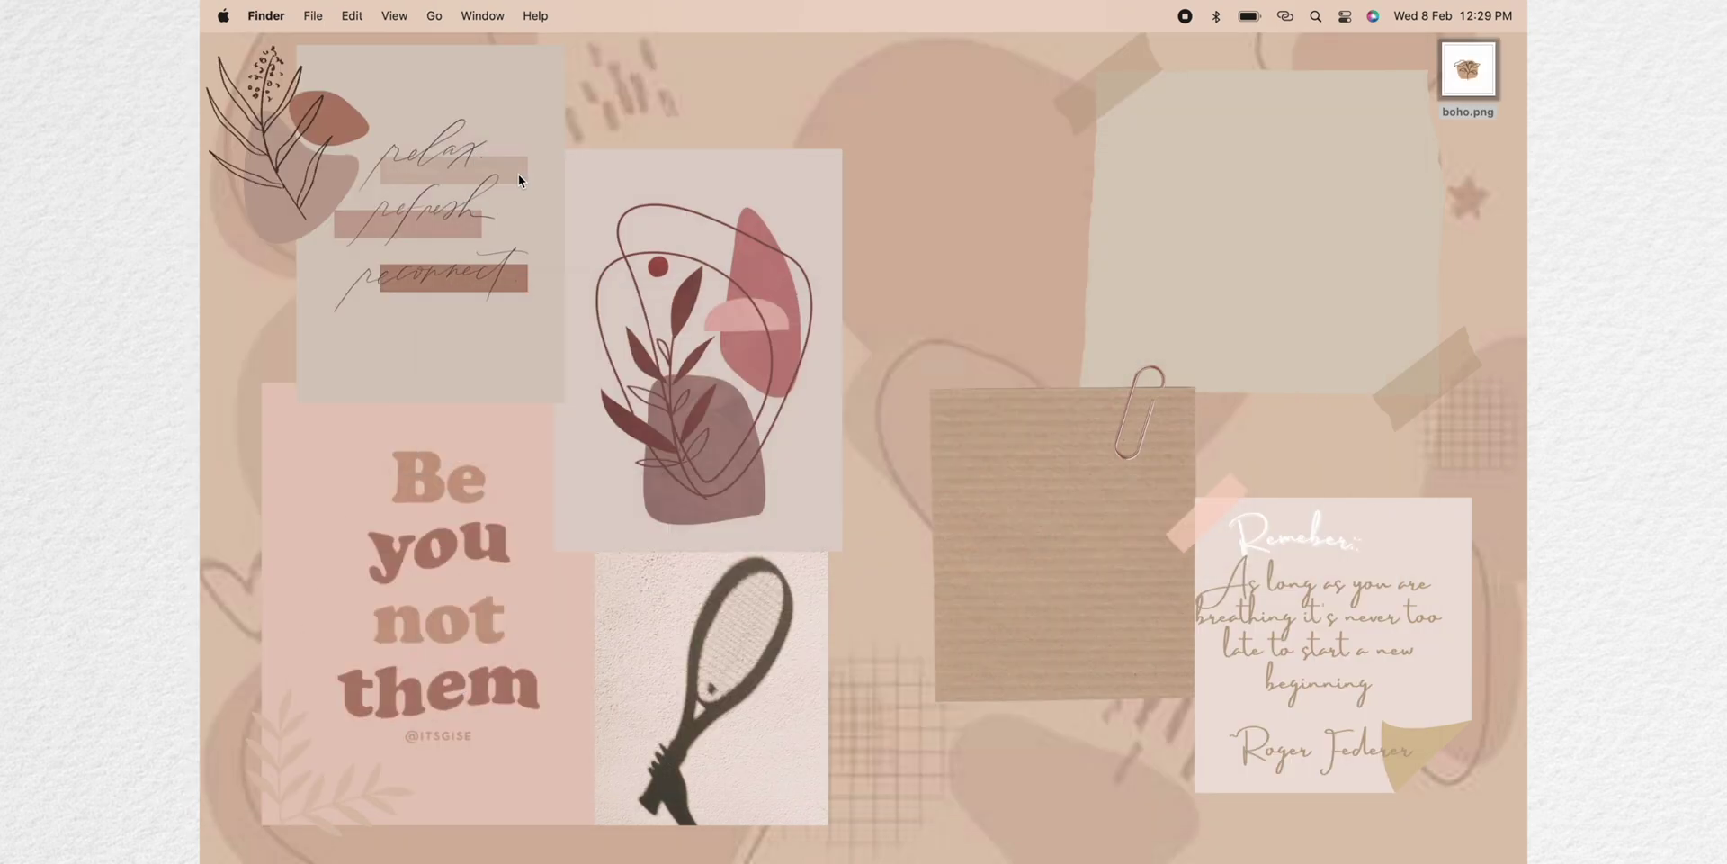
Open boho.png in Preview and remove its white background with Instant Alpha.
{"action": "left_click", "coordinate": [1466, 72]}
{"action": "double_click", "coordinate": [1446, 101]}
{"action": "left_click", "coordinate": [752, 60]}
{"action": "left_click", "coordinate": [265, 97]}
{"action": "left_click_drag", "start_coordinate": [330, 157], "coordinate": [389, 183]}
{"action": "key", "text": "Delete"}
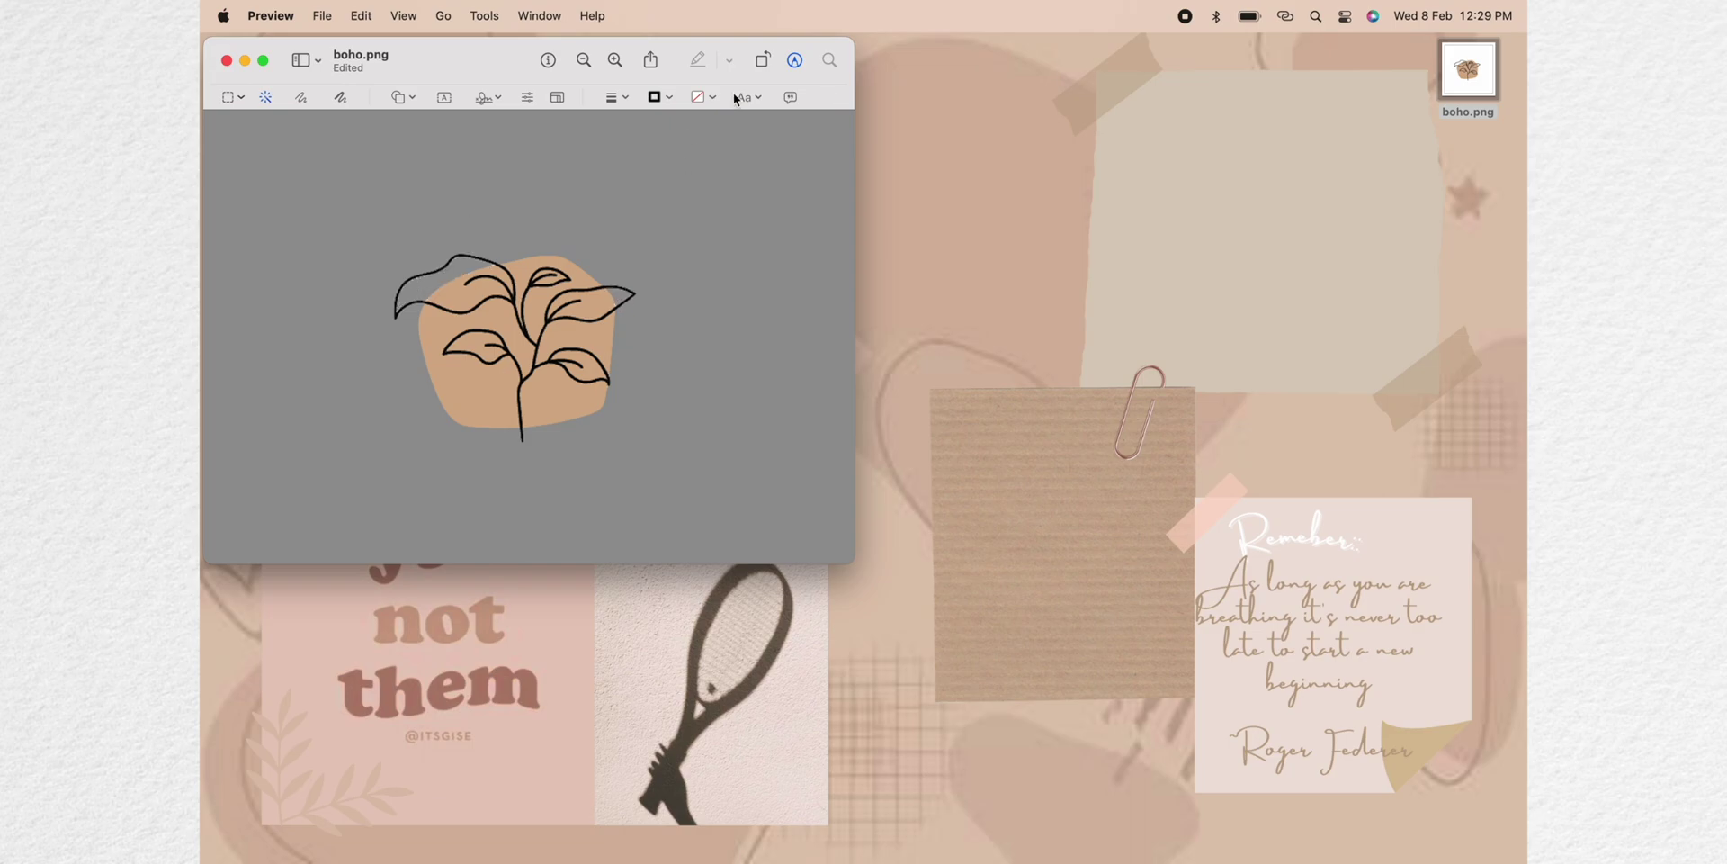
{"action": "left_click", "coordinate": [247, 63]}
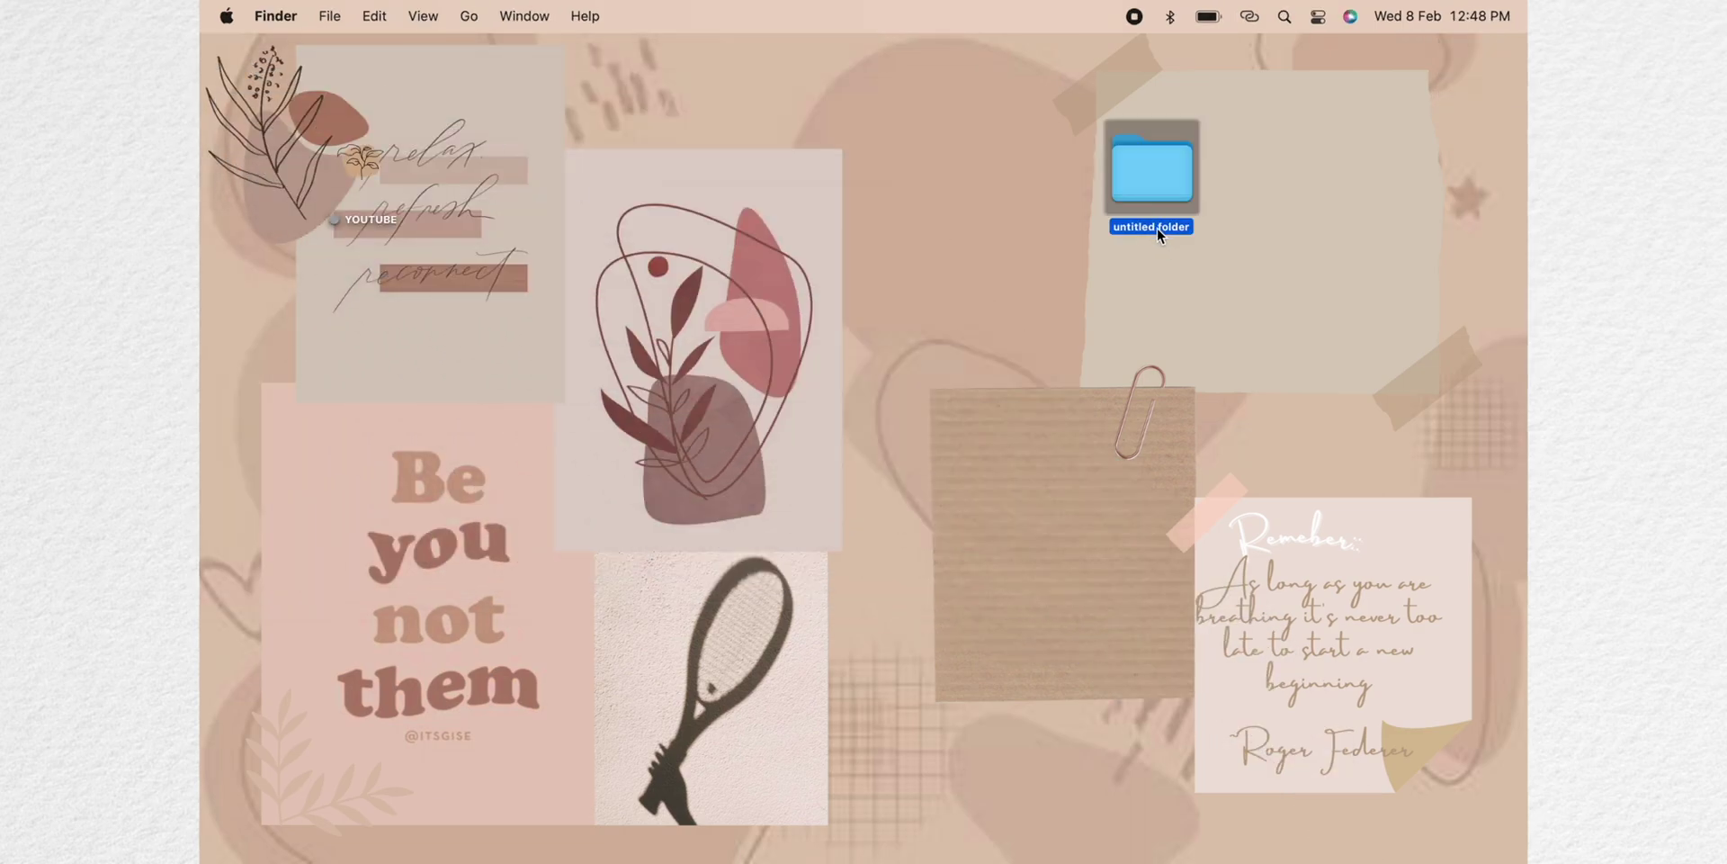
Rename the untitled desktop folder as wallpapers.
{"action": "double_click", "coordinate": [1157, 229]}
{"action": "key", "text": "super+w"}
{"action": "right_click", "coordinate": [1160, 144]}
{"action": "left_click", "coordinate": [1206, 243]}
{"action": "type", "text": "wallpapers"}
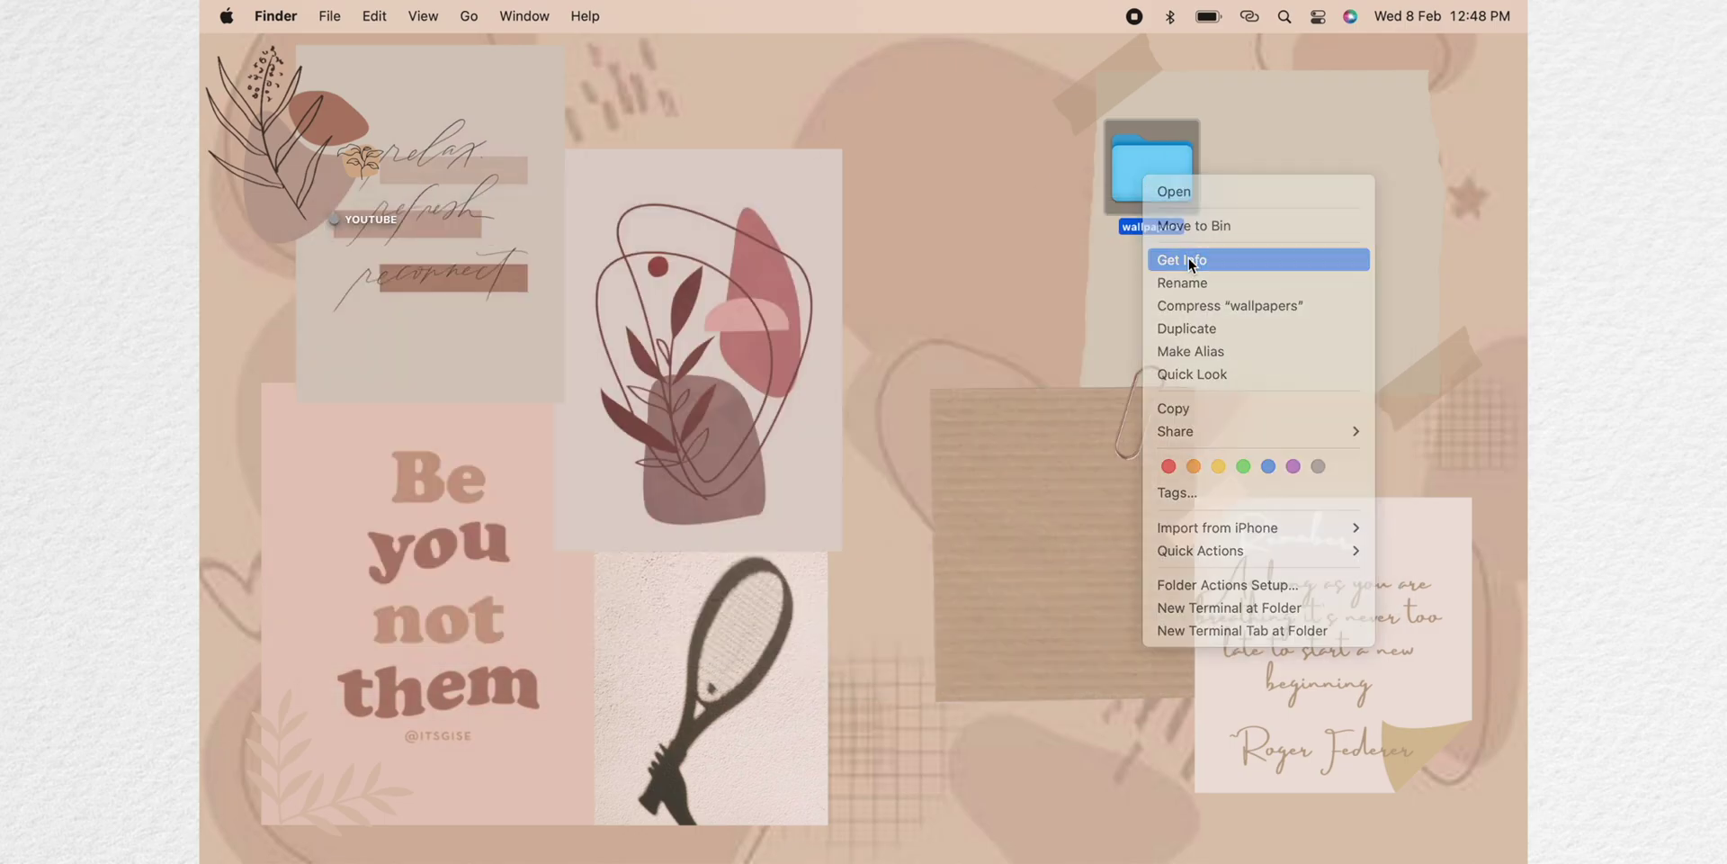
Replace the wallpapers folder's icon with the boho leaf picture in its info window.
{"action": "key", "text": "super+i"}
{"action": "left_click", "coordinate": [830, 108]}
{"action": "key", "text": "super+v"}
{"action": "left_click", "coordinate": [824, 61]}
Move the YOUTUBE folder onto the beige taped paper and enlarge the desktop icons.
{"action": "left_click_drag", "start_coordinate": [360, 160], "coordinate": [1256, 175]}
{"action": "left_click", "coordinate": [423, 16]}
{"action": "left_click", "coordinate": [486, 513]}
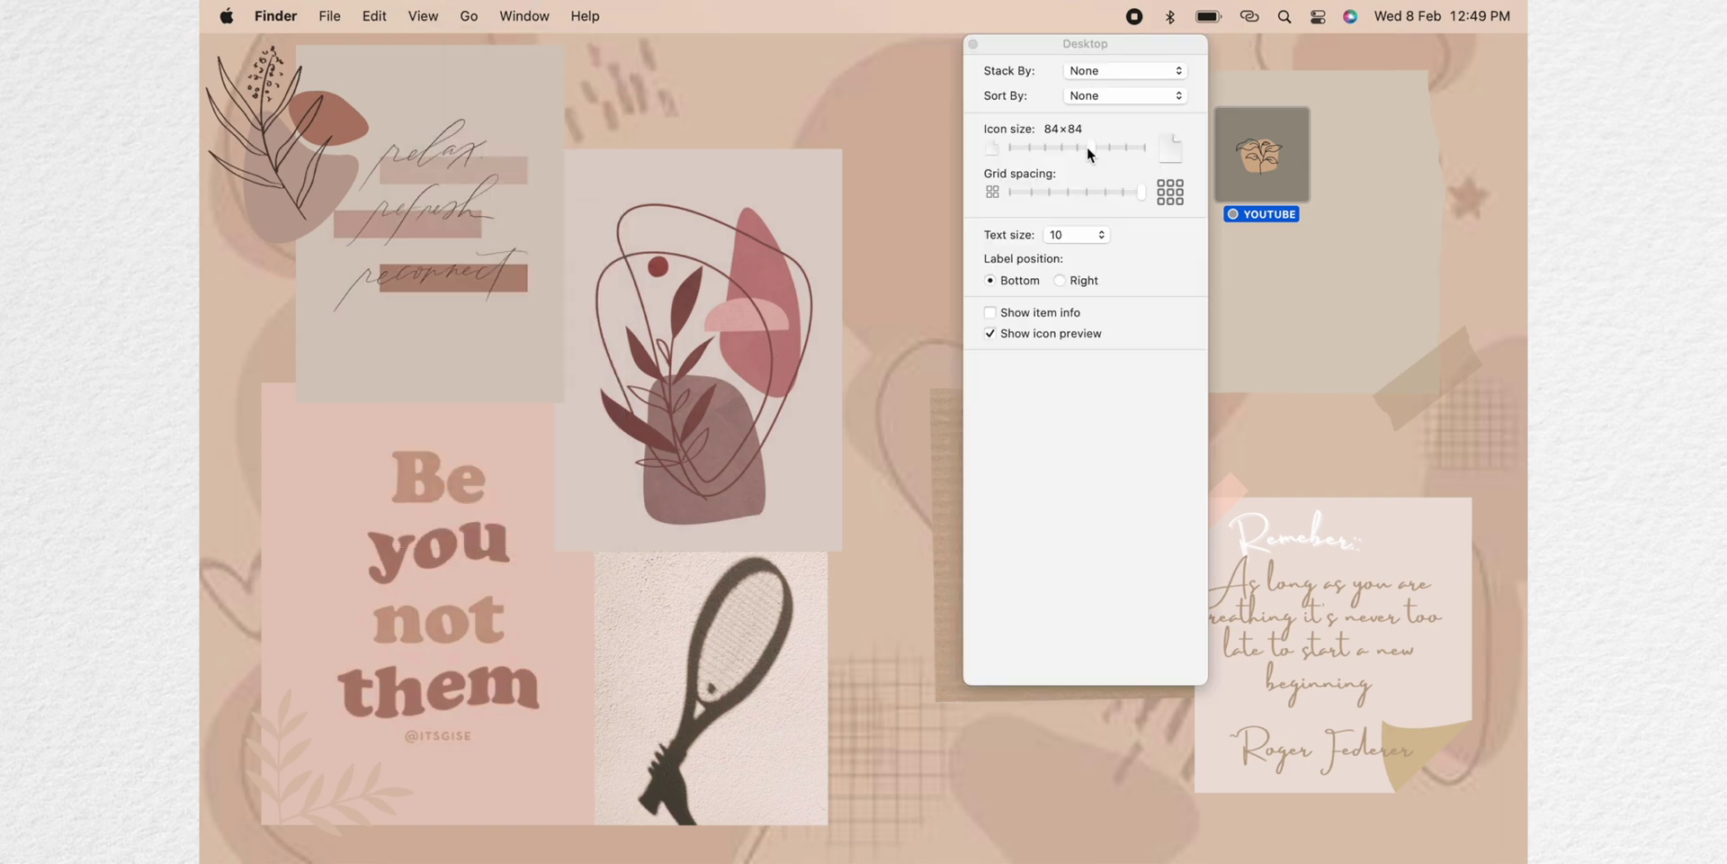
{"action": "left_click_drag", "start_coordinate": [1087, 146], "coordinate": [1110, 148]}
{"action": "key", "text": "super+j"}
Line up the YOUTUBE folder beside the wallpapers folder on the beige paper and adjust the desktop view options.
{"action": "left_click_drag", "start_coordinate": [1263, 252], "coordinate": [1273, 203]}
{"action": "right_click", "coordinate": [1273, 202]}
{"action": "left_click", "coordinate": [1324, 499]}
{"action": "left_click", "coordinate": [1196, 413]}
{"action": "left_click", "coordinate": [423, 16]}
{"action": "left_click", "coordinate": [482, 471]}
{"action": "left_click", "coordinate": [1287, 142]}
{"action": "key", "text": "super+j"}
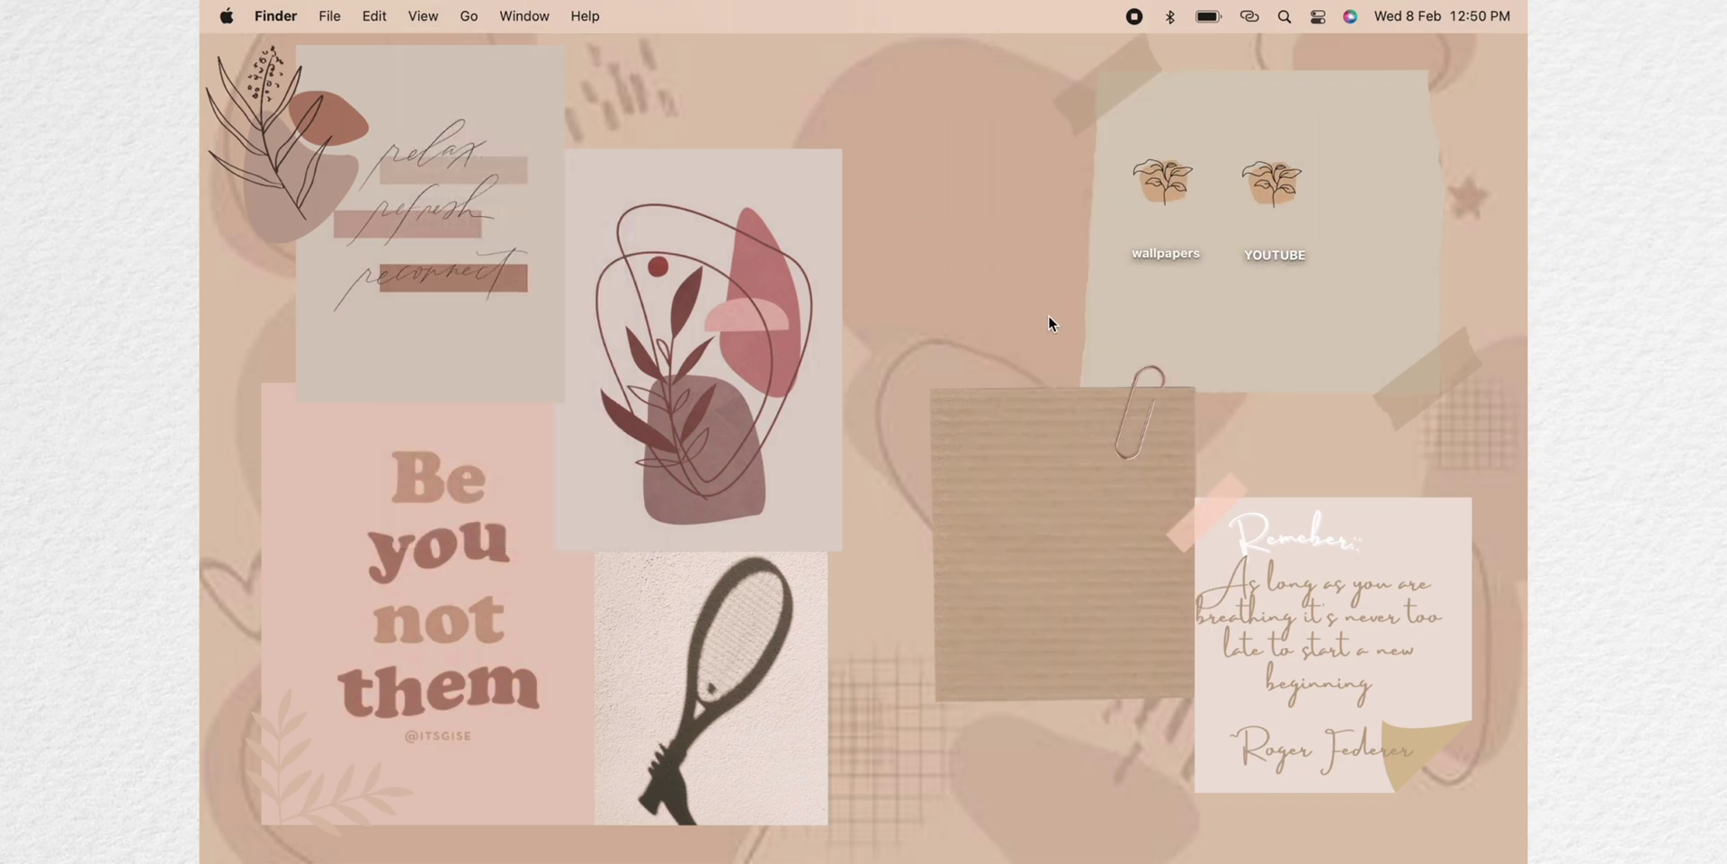
Create a desktop folder named School and replace its icon with the boho leaf picture.
{"action": "key", "text": "shift+super+n"}
{"action": "key", "text": "Return"}
{"action": "key", "text": "super+i"}
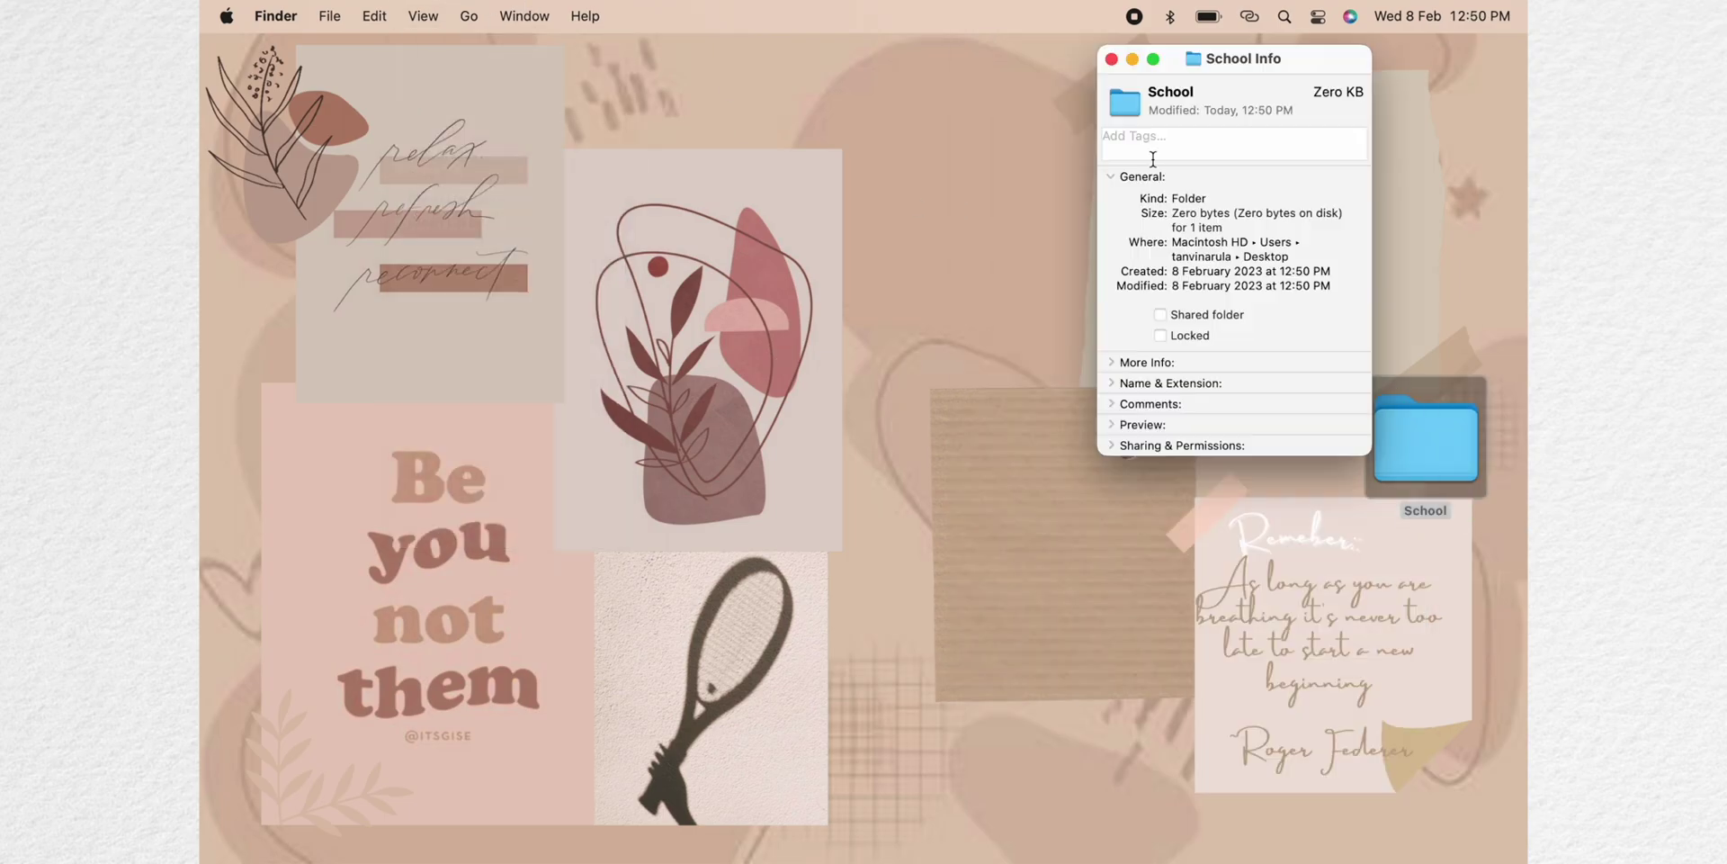
{"action": "left_click", "coordinate": [1116, 55]}
Rename the School folder on the beige paper as SCHOOL in capitals.
{"action": "right_click", "coordinate": [1393, 261]}
{"action": "left_click", "coordinate": [1392, 261]}
{"action": "right_click", "coordinate": [1391, 257]}
{"action": "left_click", "coordinate": [1315, 361]}
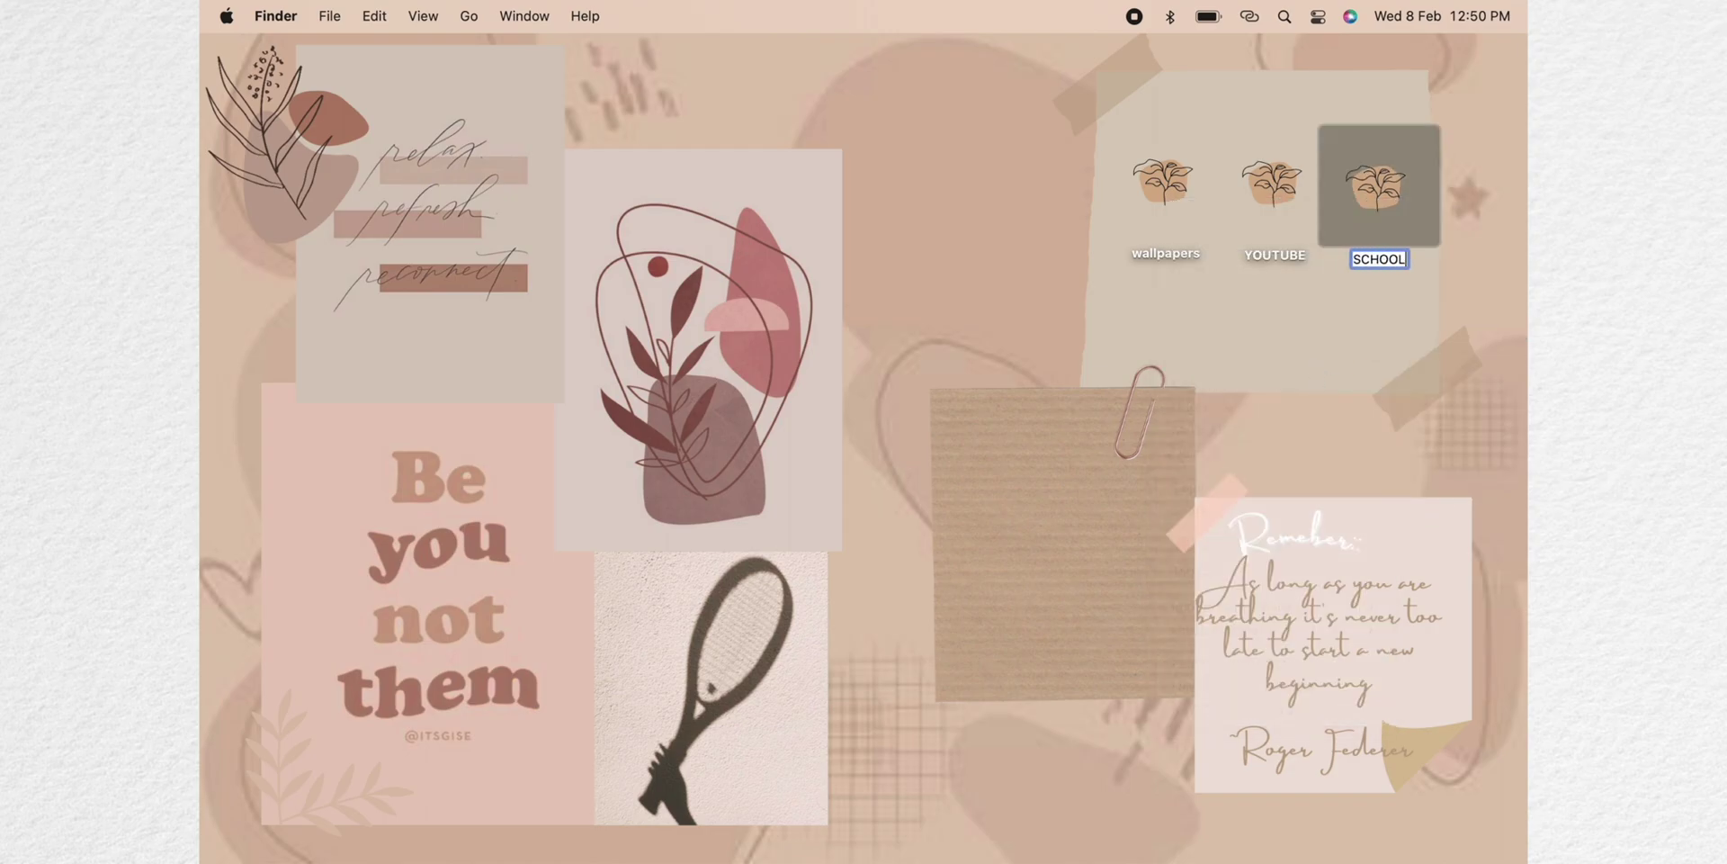
{"action": "left_click", "coordinate": [1260, 363]}
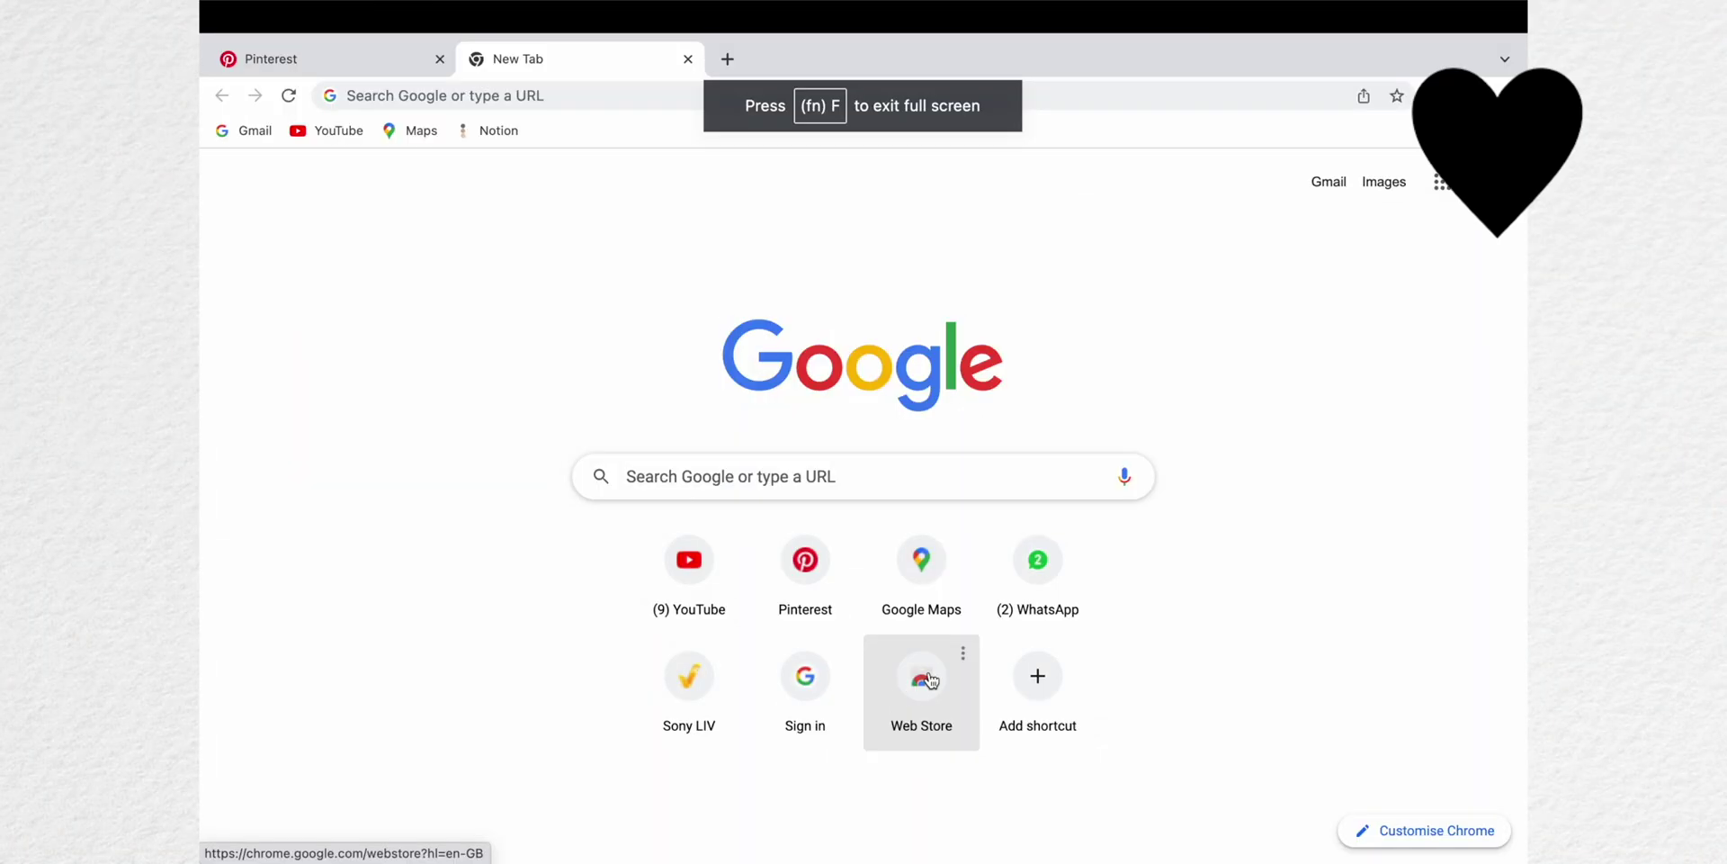
Remove the Web Store, Sign in and Google Maps shortcuts from Chrome's new tab page.
{"action": "left_click", "coordinate": [945, 670]}
{"action": "left_click", "coordinate": [880, 698]}
{"action": "left_click", "coordinate": [904, 657]}
{"action": "left_click", "coordinate": [882, 694]}
{"action": "left_click", "coordinate": [1021, 537]}
{"action": "left_click", "coordinate": [997, 579]}
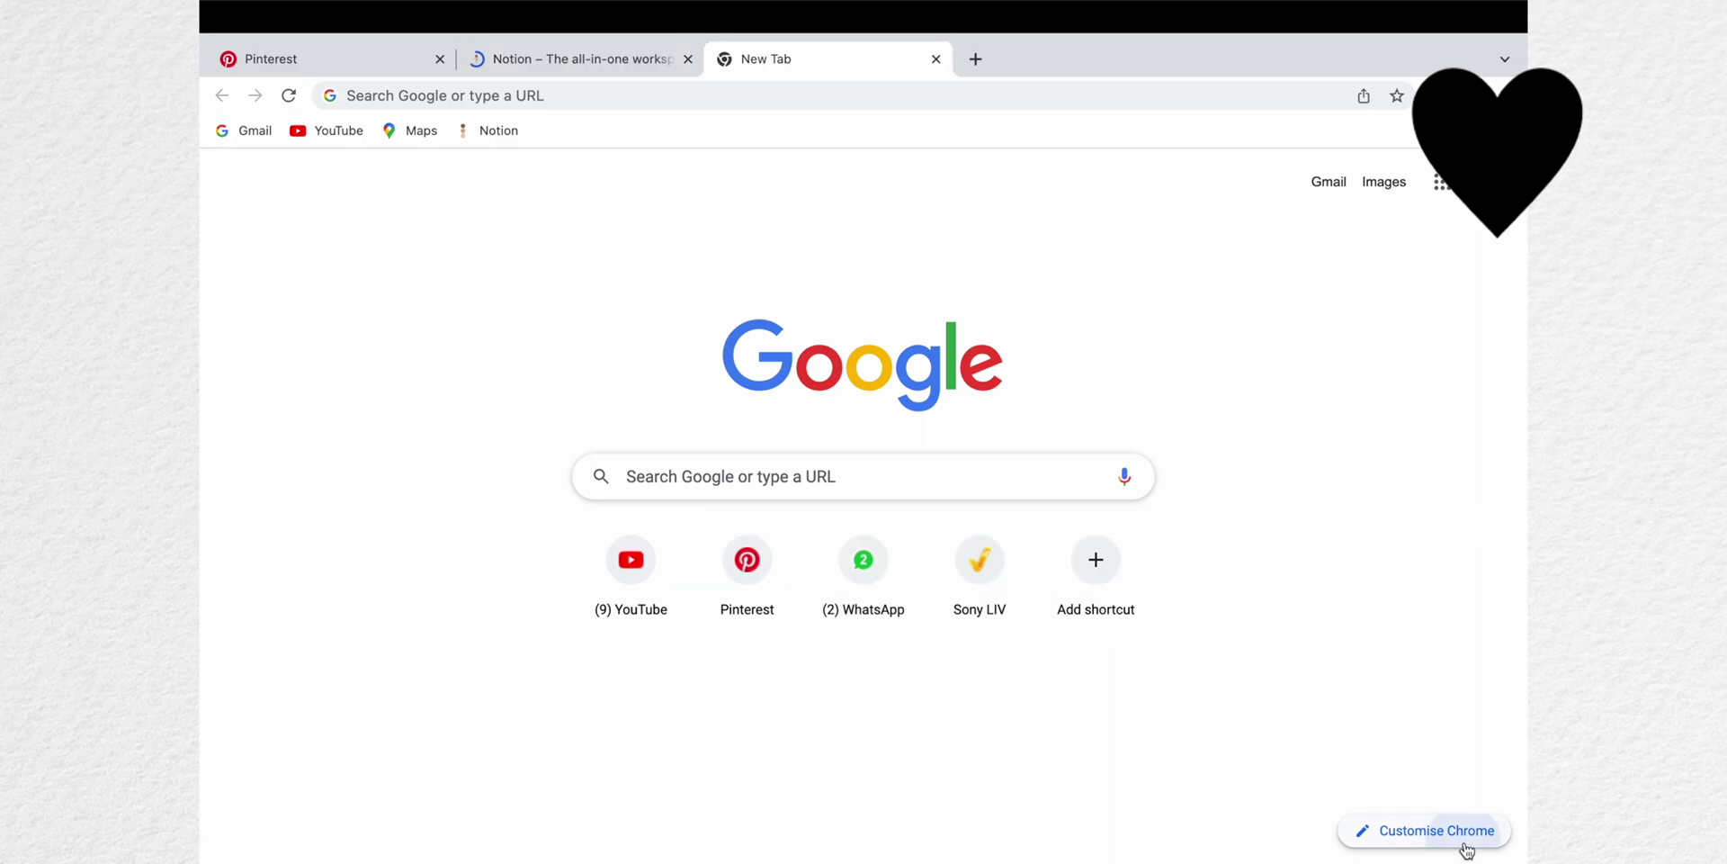
Apply the Beige and white colour theme to the new tab page.
{"action": "left_click", "coordinate": [1457, 834]}
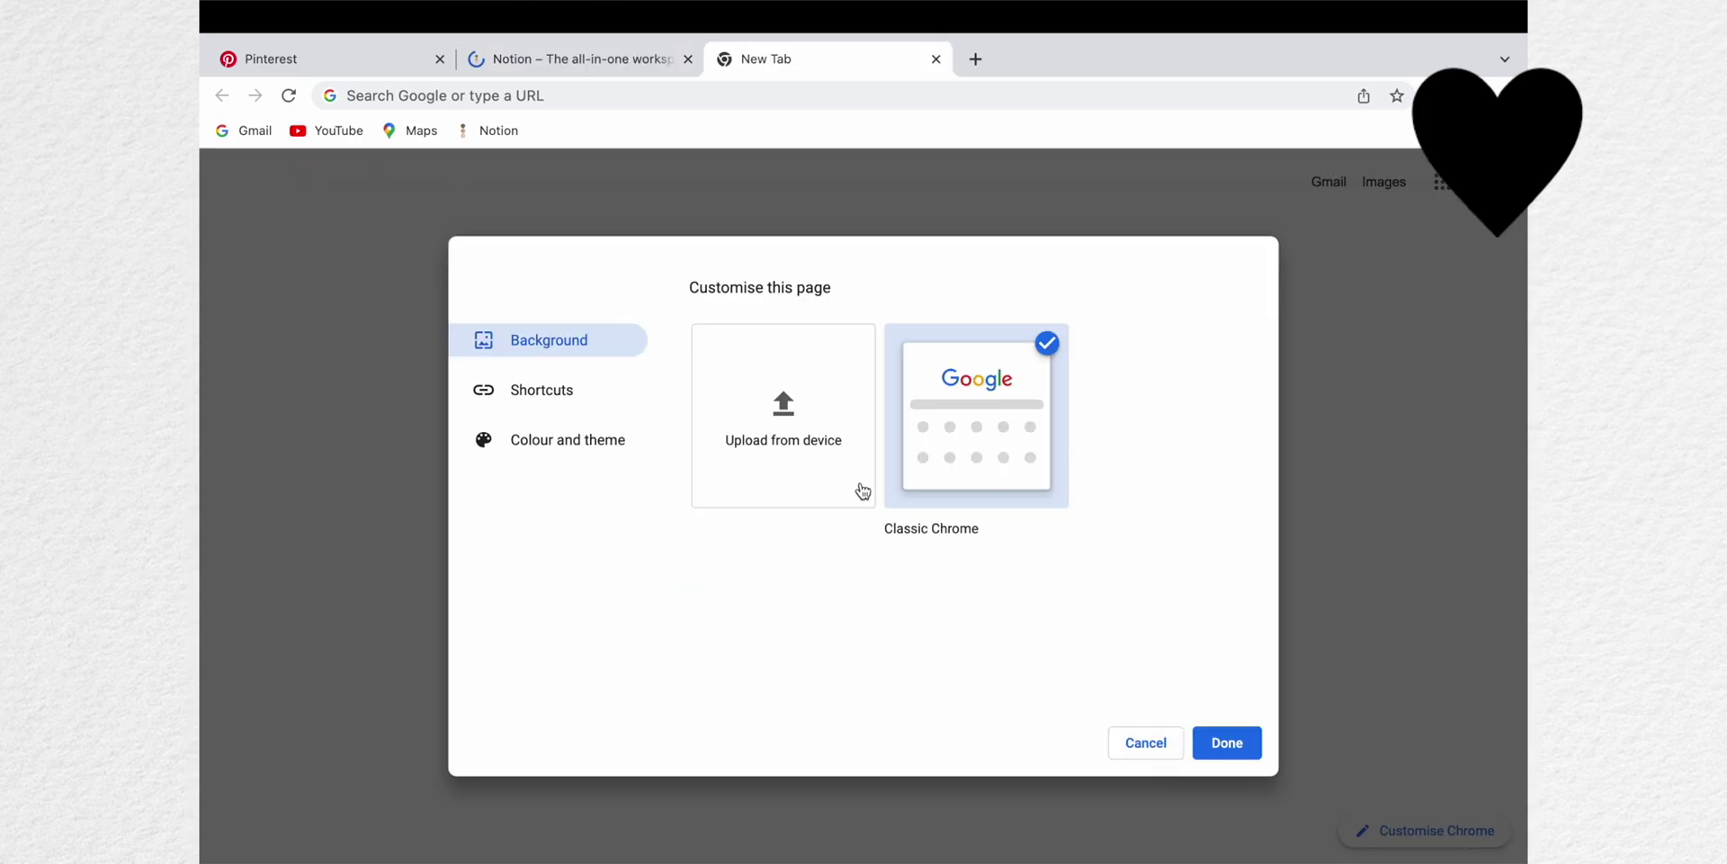
{"action": "left_click", "coordinate": [570, 394]}
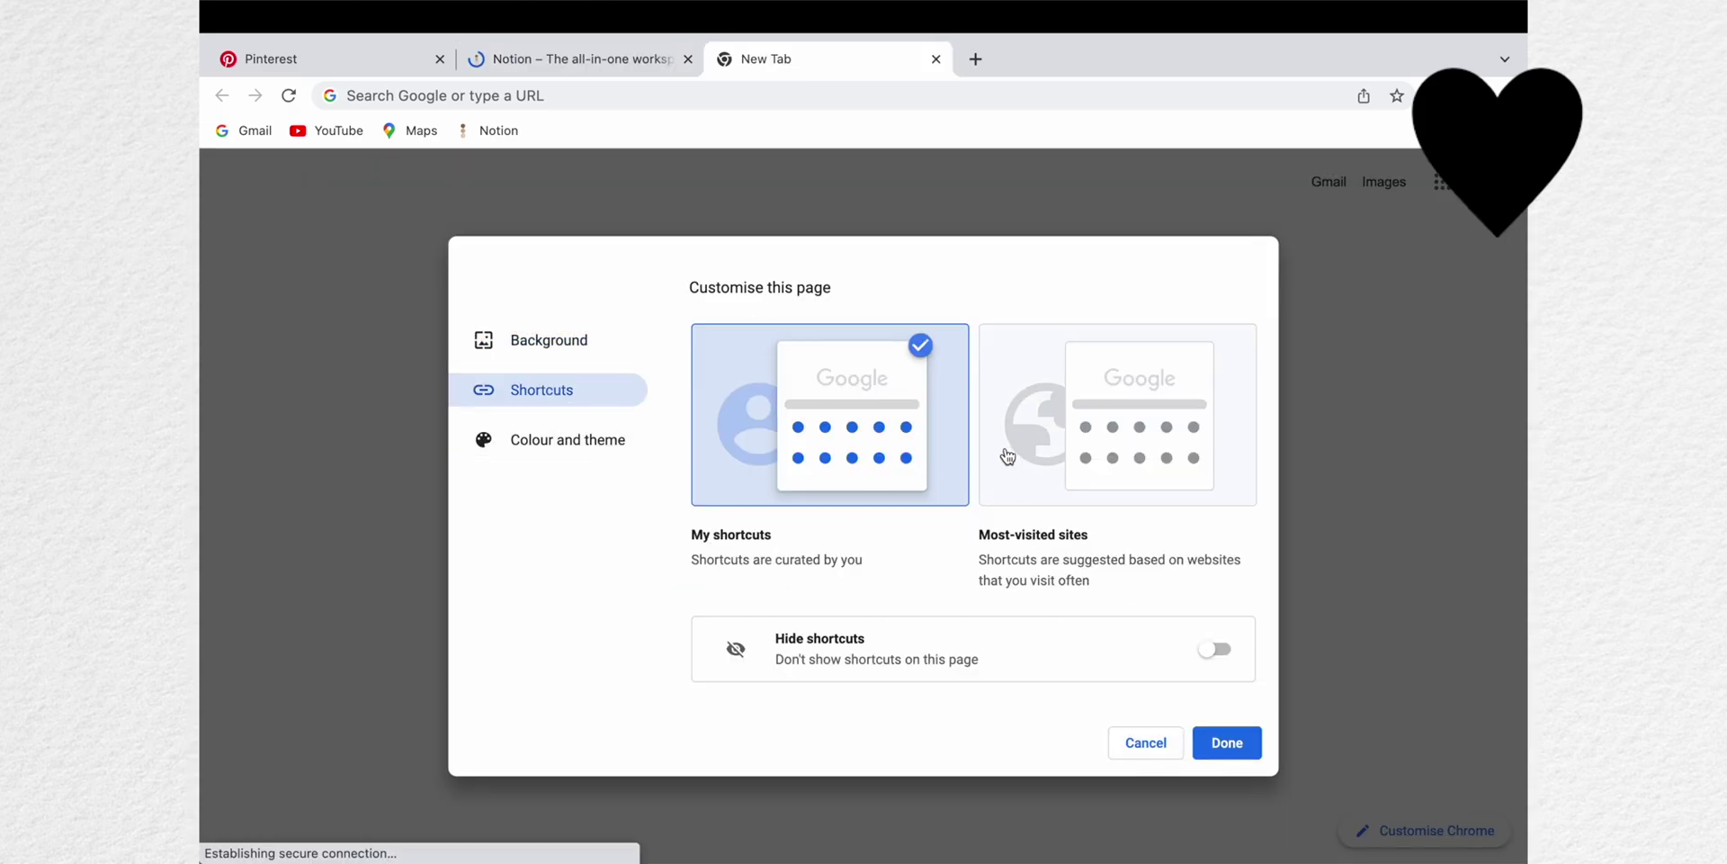
{"action": "left_click", "coordinate": [563, 441]}
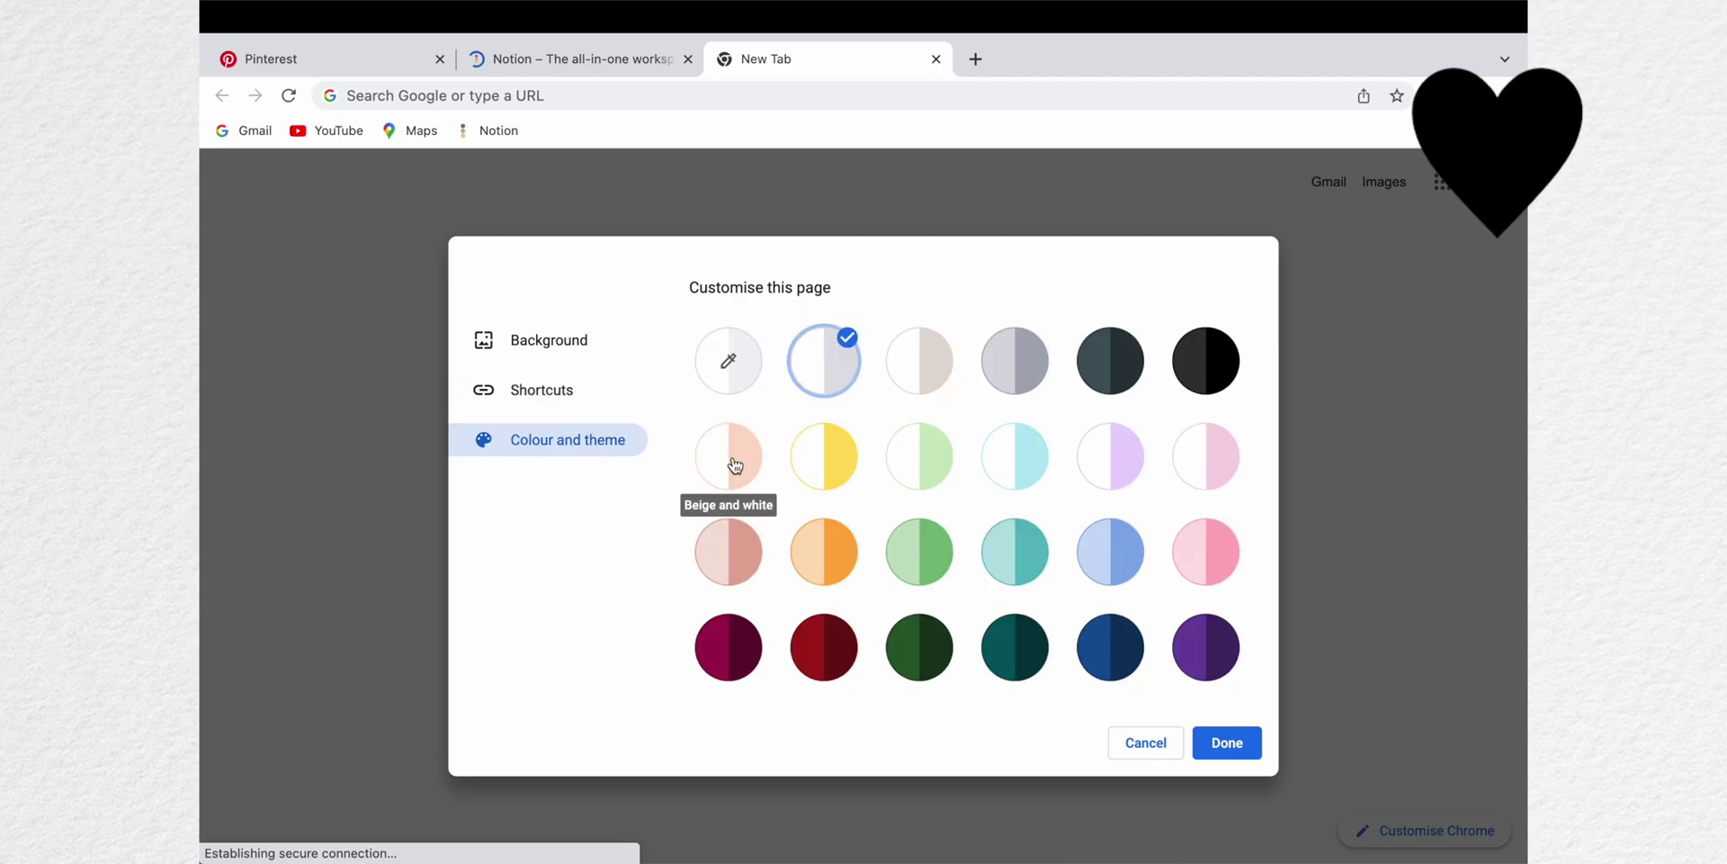
{"action": "left_click", "coordinate": [750, 481]}
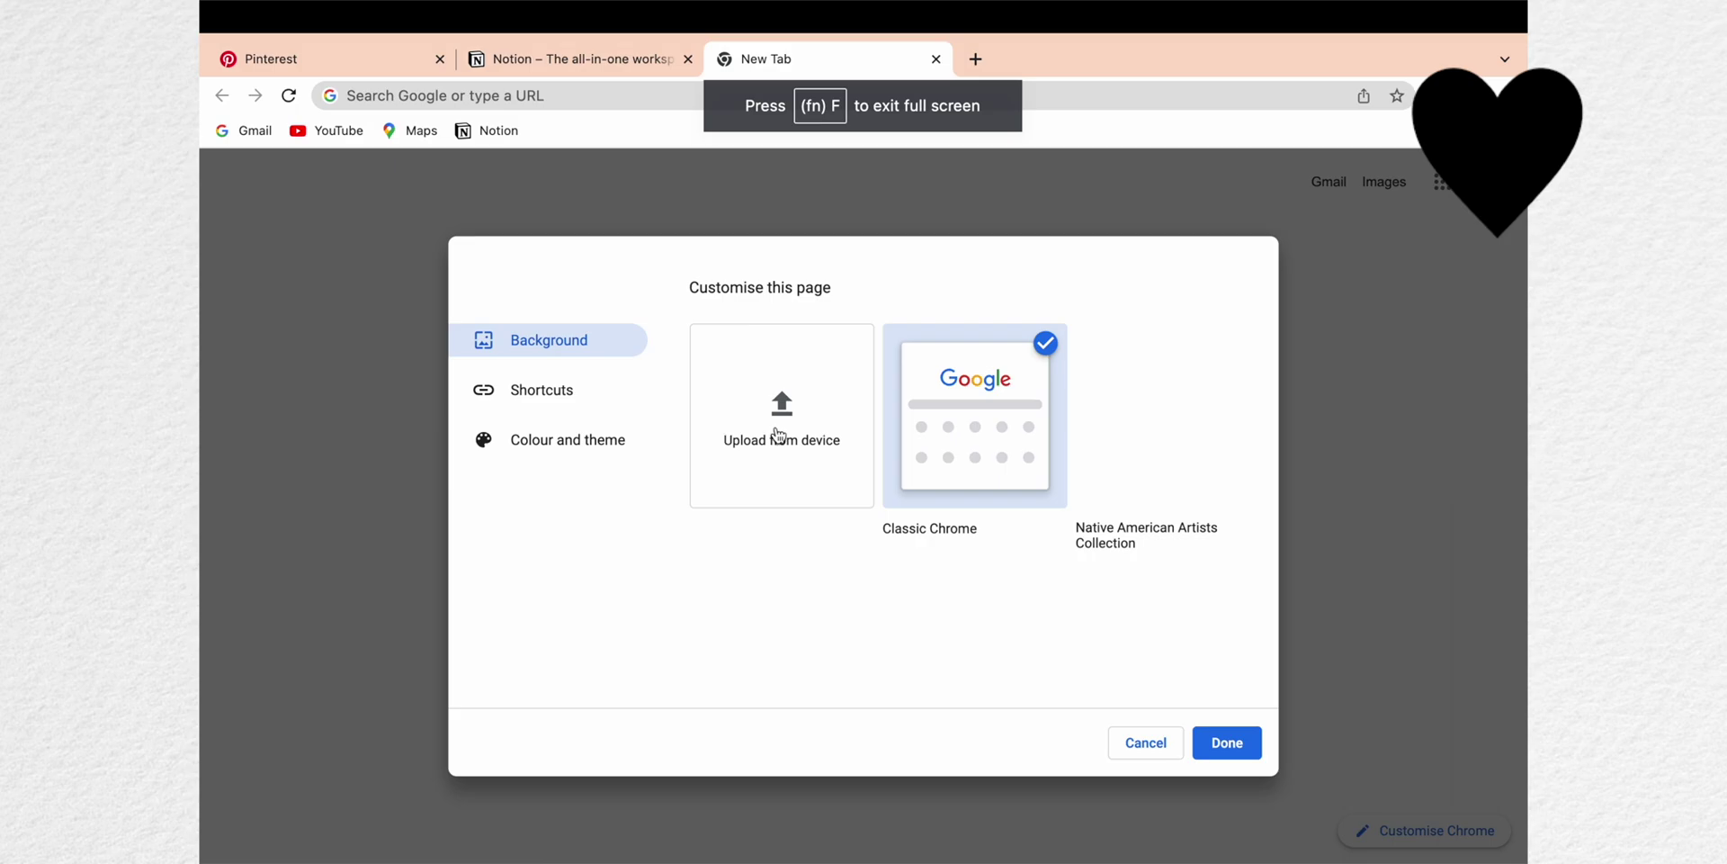
Upload the JPG picture saved on the desktop as the new tab page background.
{"action": "left_click", "coordinate": [779, 435]}
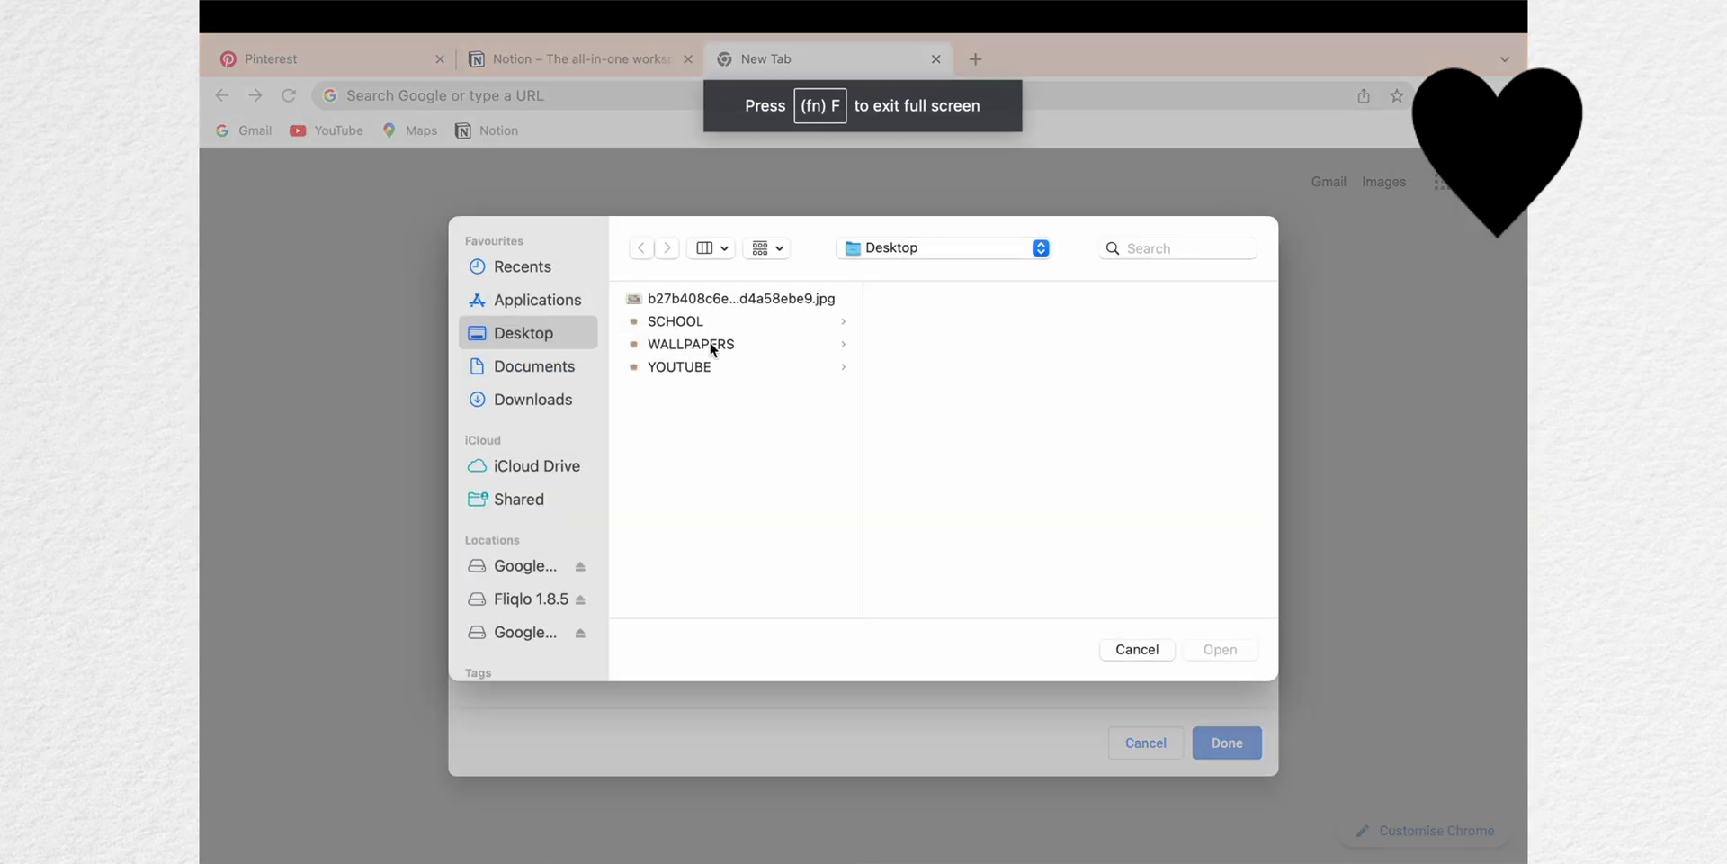
{"action": "left_click", "coordinate": [704, 298]}
{"action": "left_click", "coordinate": [1246, 655]}
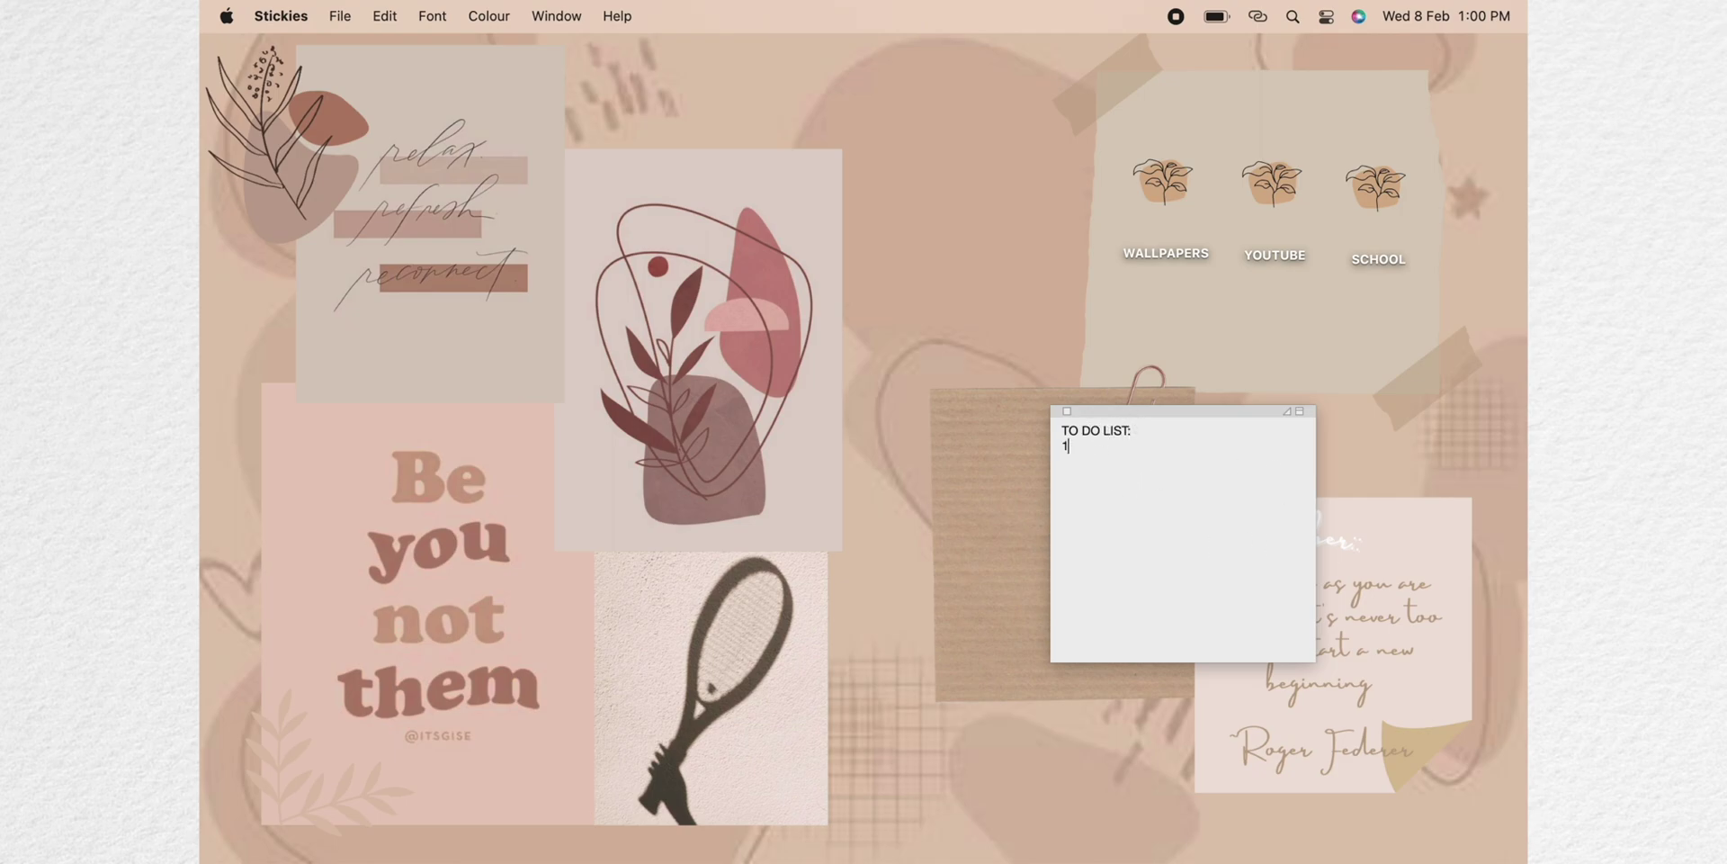
In Stickies, give the note's "TO DO LIST:" heading a new font from the full font collection at size 24.
{"action": "key", "text": "super+t"}
{"action": "scroll", "coordinate": [1054, 648], "scroll_direction": "down", "scroll_amount": 1}
{"action": "left_click", "coordinate": [1054, 625]}
{"action": "left_click", "coordinate": [1039, 684]}
{"action": "left_click", "coordinate": [1024, 774]}
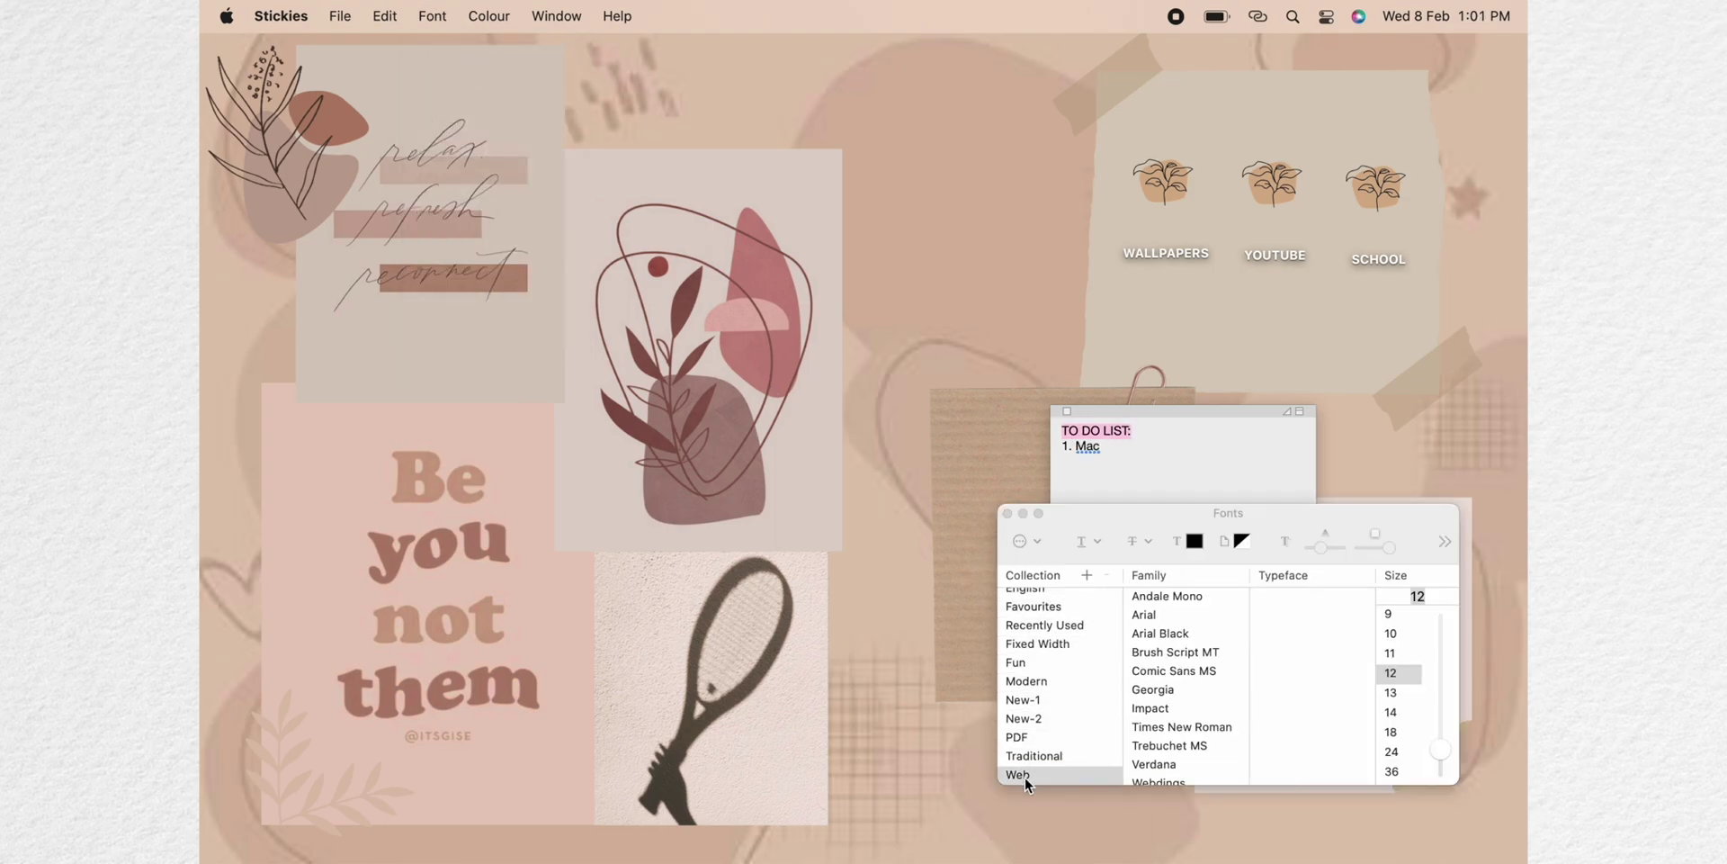
{"action": "scroll", "coordinate": [1055, 680], "scroll_direction": "up", "scroll_amount": 2}
{"action": "left_click", "coordinate": [1026, 615]}
{"action": "scroll", "coordinate": [1160, 656], "scroll_direction": "down", "scroll_amount": 3}
{"action": "left_click", "coordinate": [1037, 670]}
{"action": "left_click", "coordinate": [1029, 595]}
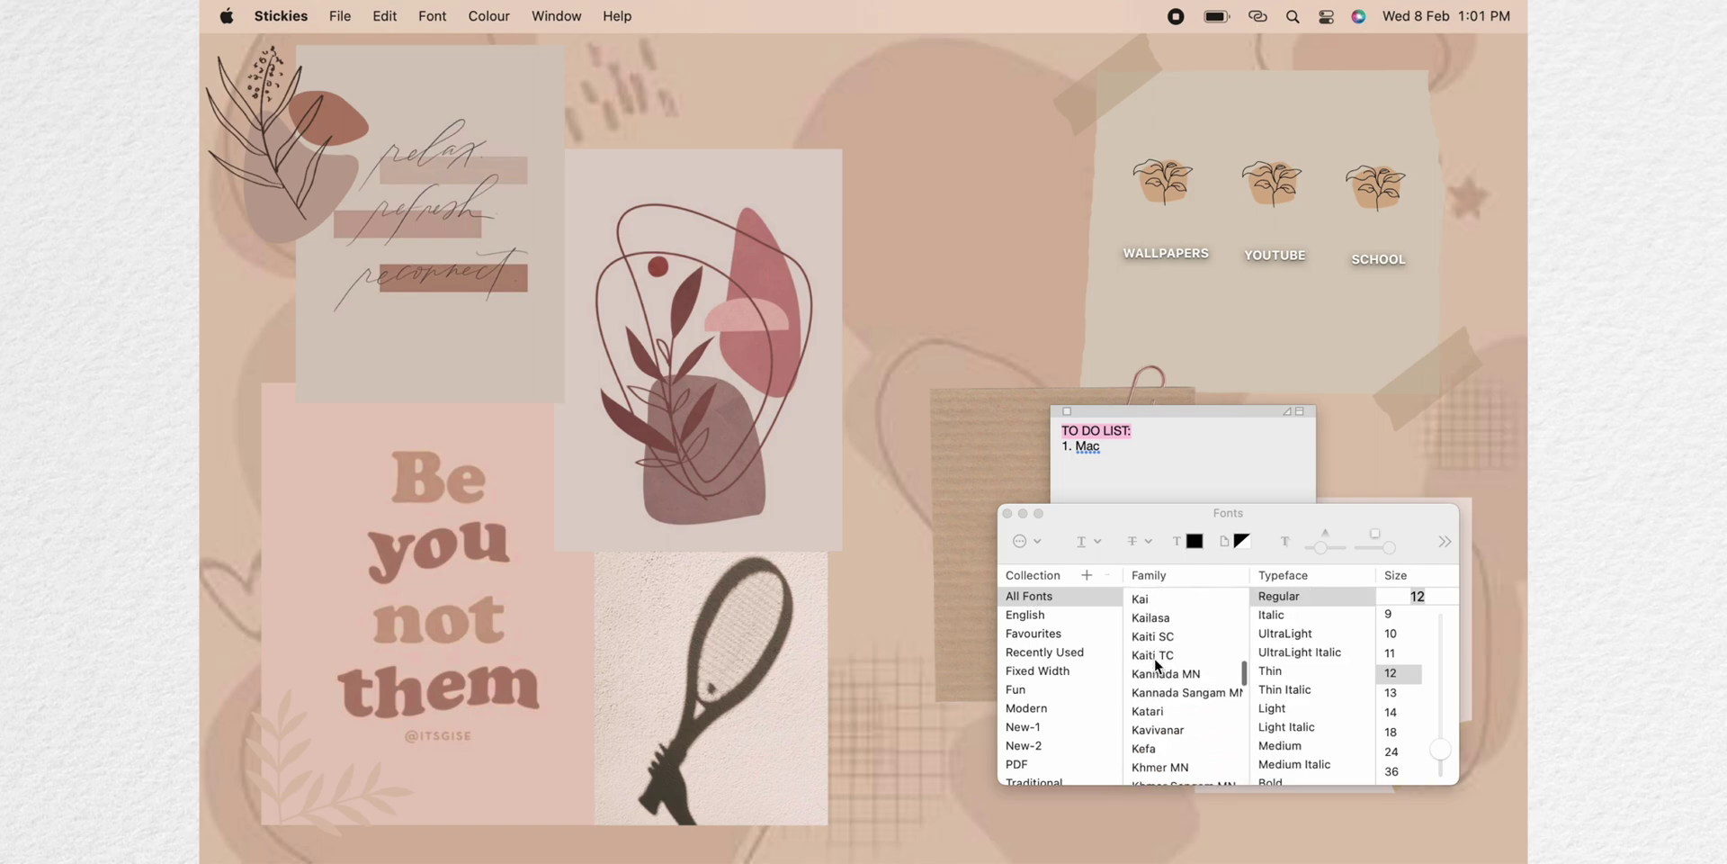
{"action": "scroll", "coordinate": [1153, 656], "scroll_direction": "down", "scroll_amount": 20}
{"action": "left_click", "coordinate": [1144, 767]}
{"action": "left_click", "coordinate": [1391, 711]}
{"action": "left_click", "coordinate": [1390, 751]}
Colour the "TO DO LIST:" heading dusty pink and close the font settings.
{"action": "left_click", "coordinate": [1099, 461]}
{"action": "left_click", "coordinate": [1193, 541]}
{"action": "left_click_drag", "start_coordinate": [302, 796], "coordinate": [261, 797]}
{"action": "left_click", "coordinate": [294, 664]}
{"action": "left_click", "coordinate": [338, 655]}
{"action": "key", "text": "super+t"}
Complete the to-do list with "MacBook Customisation", "2. Organise Room" and "3. Submit Report file".
{"action": "type", "text": "Book Customisation"}
{"action": "key", "text": "Return"}
{"action": "type", "text": "2. Organise Room"}
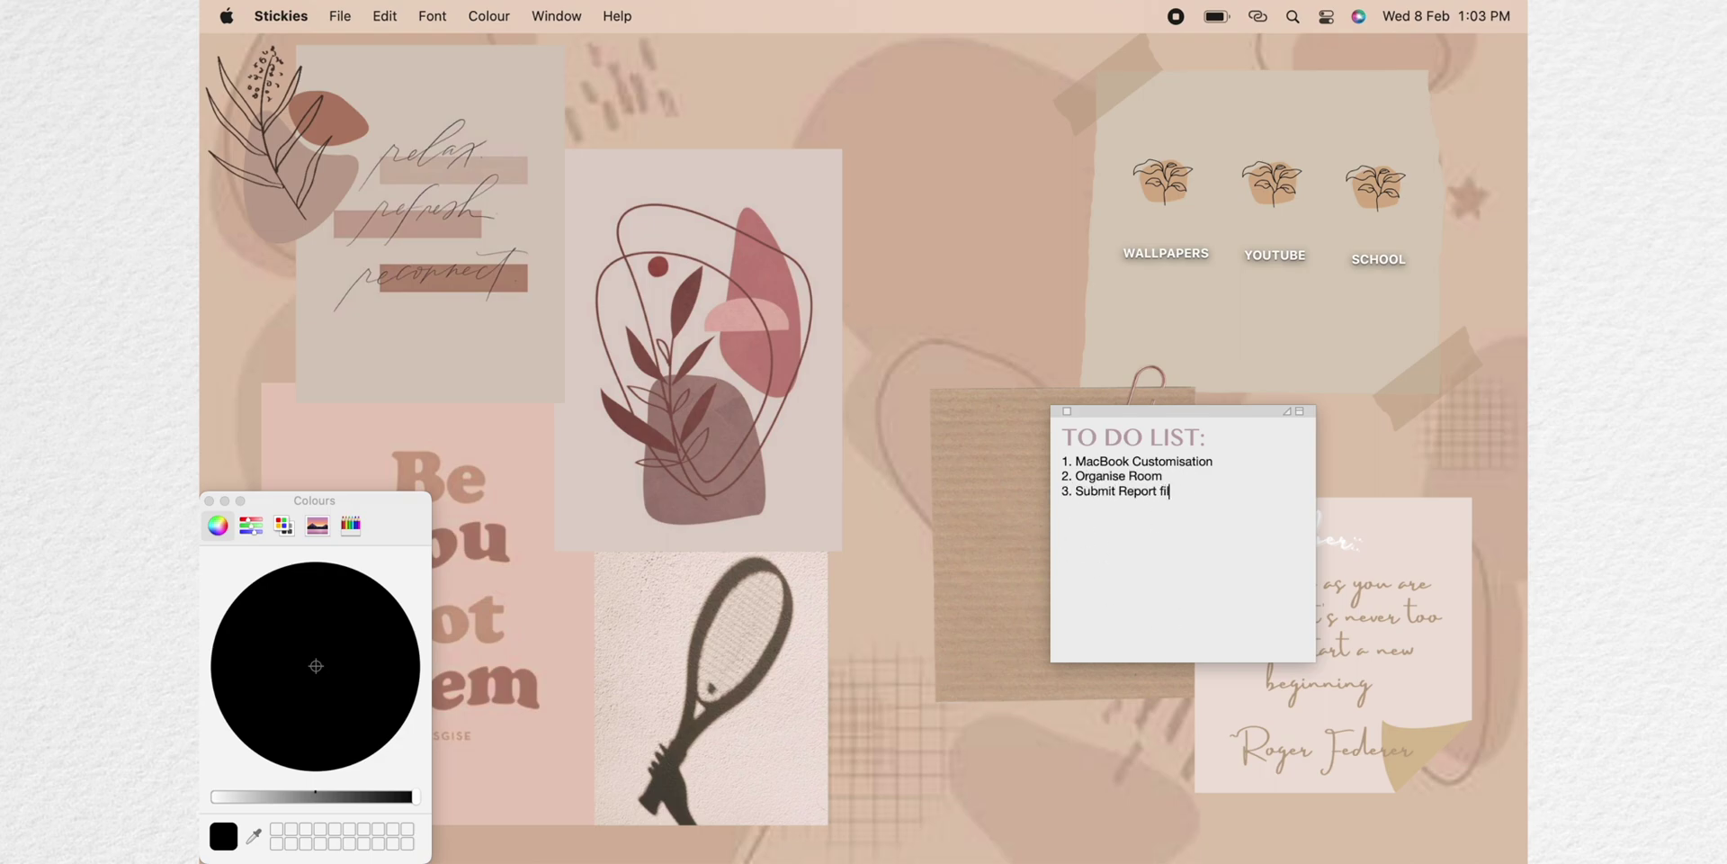
Resize the to-do note to cover the brown cardboard paper and choose a colour for the note.
{"action": "left_click_drag", "start_coordinate": [1052, 543], "coordinate": [936, 543]}
{"action": "left_click_drag", "start_coordinate": [1132, 407], "coordinate": [1132, 390]}
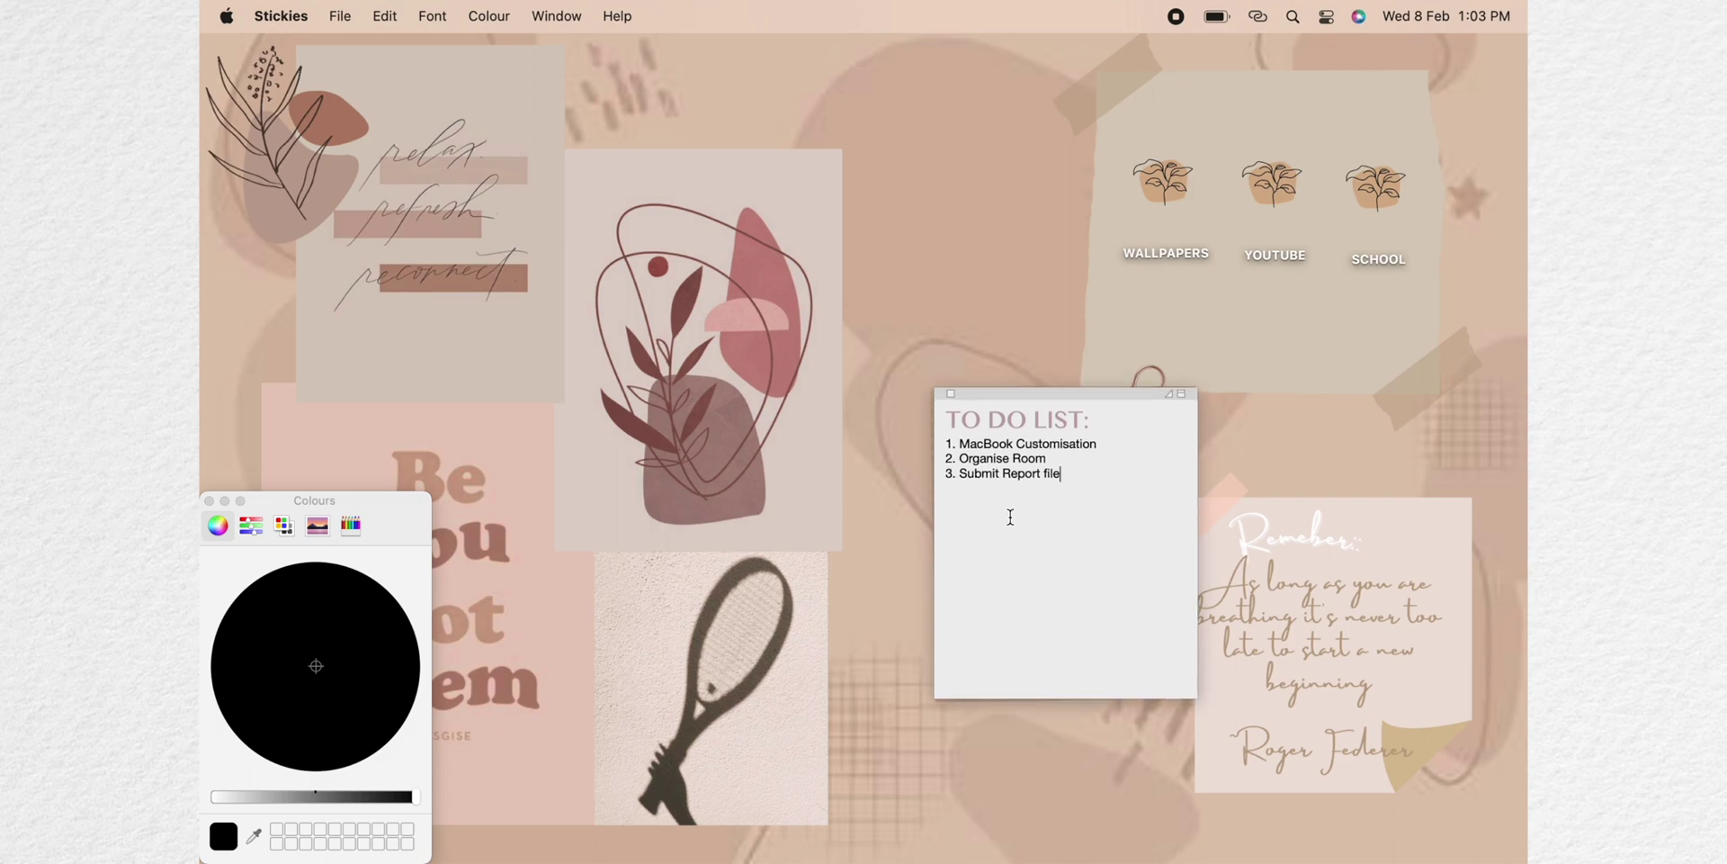
{"action": "left_click", "coordinate": [208, 501]}
{"action": "left_click", "coordinate": [489, 16]}
{"action": "left_click", "coordinate": [495, 165]}
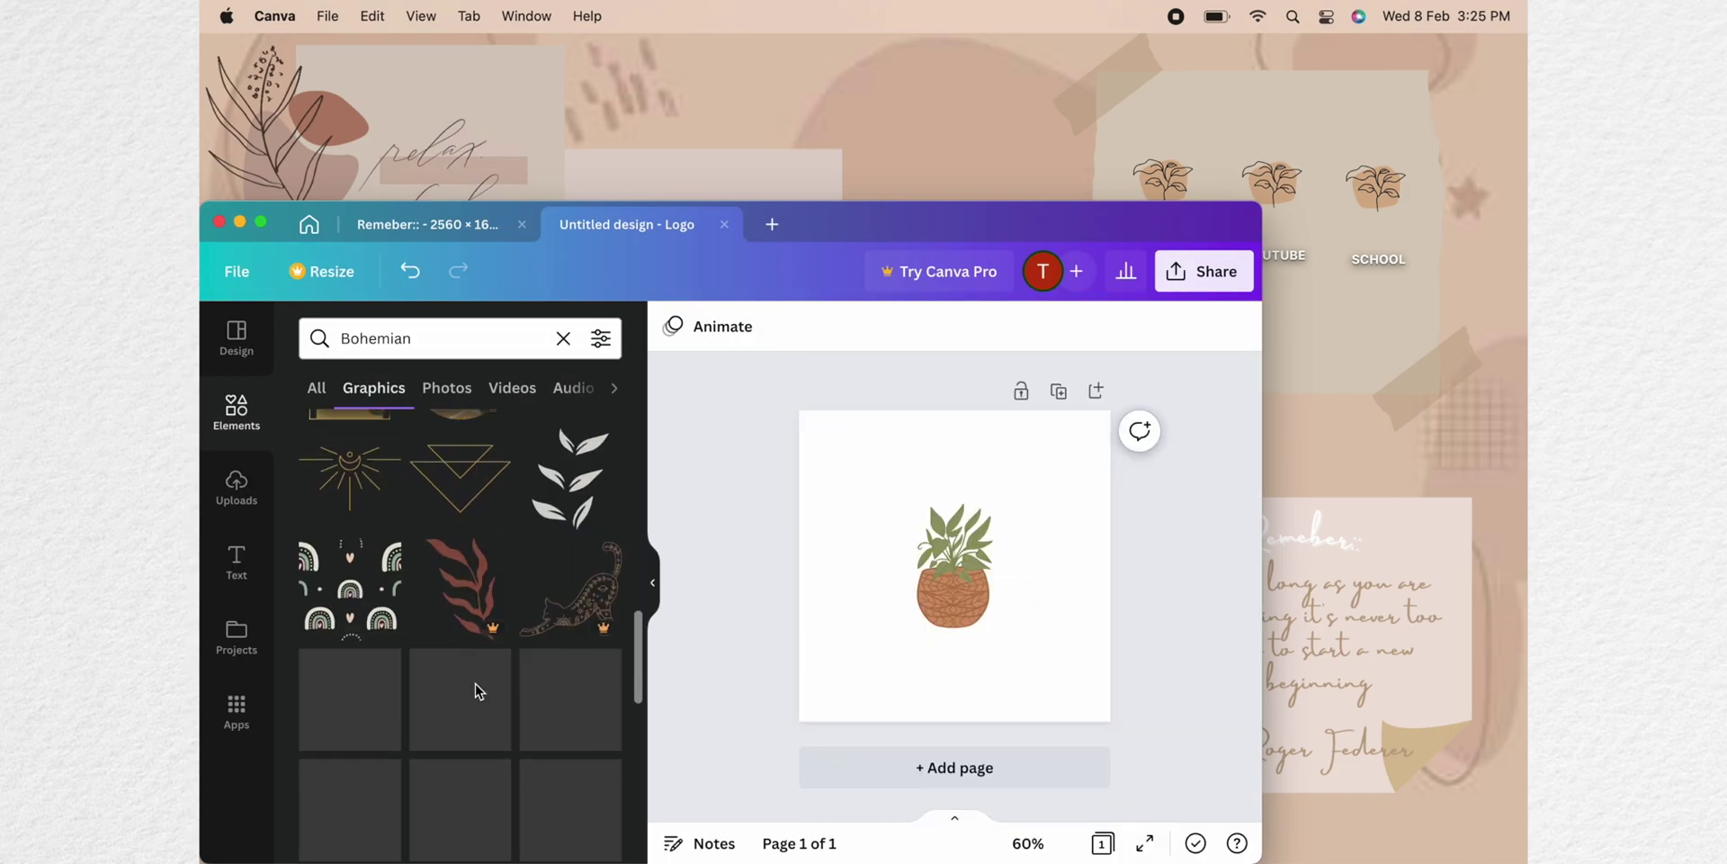
Browse Canva's Bohemian graphics for folder icons and replace the MUSIC folder's icon in the YOUTUBE folder with the moon picture.
{"action": "scroll", "coordinate": [475, 686], "scroll_direction": "down", "scroll_amount": 5}
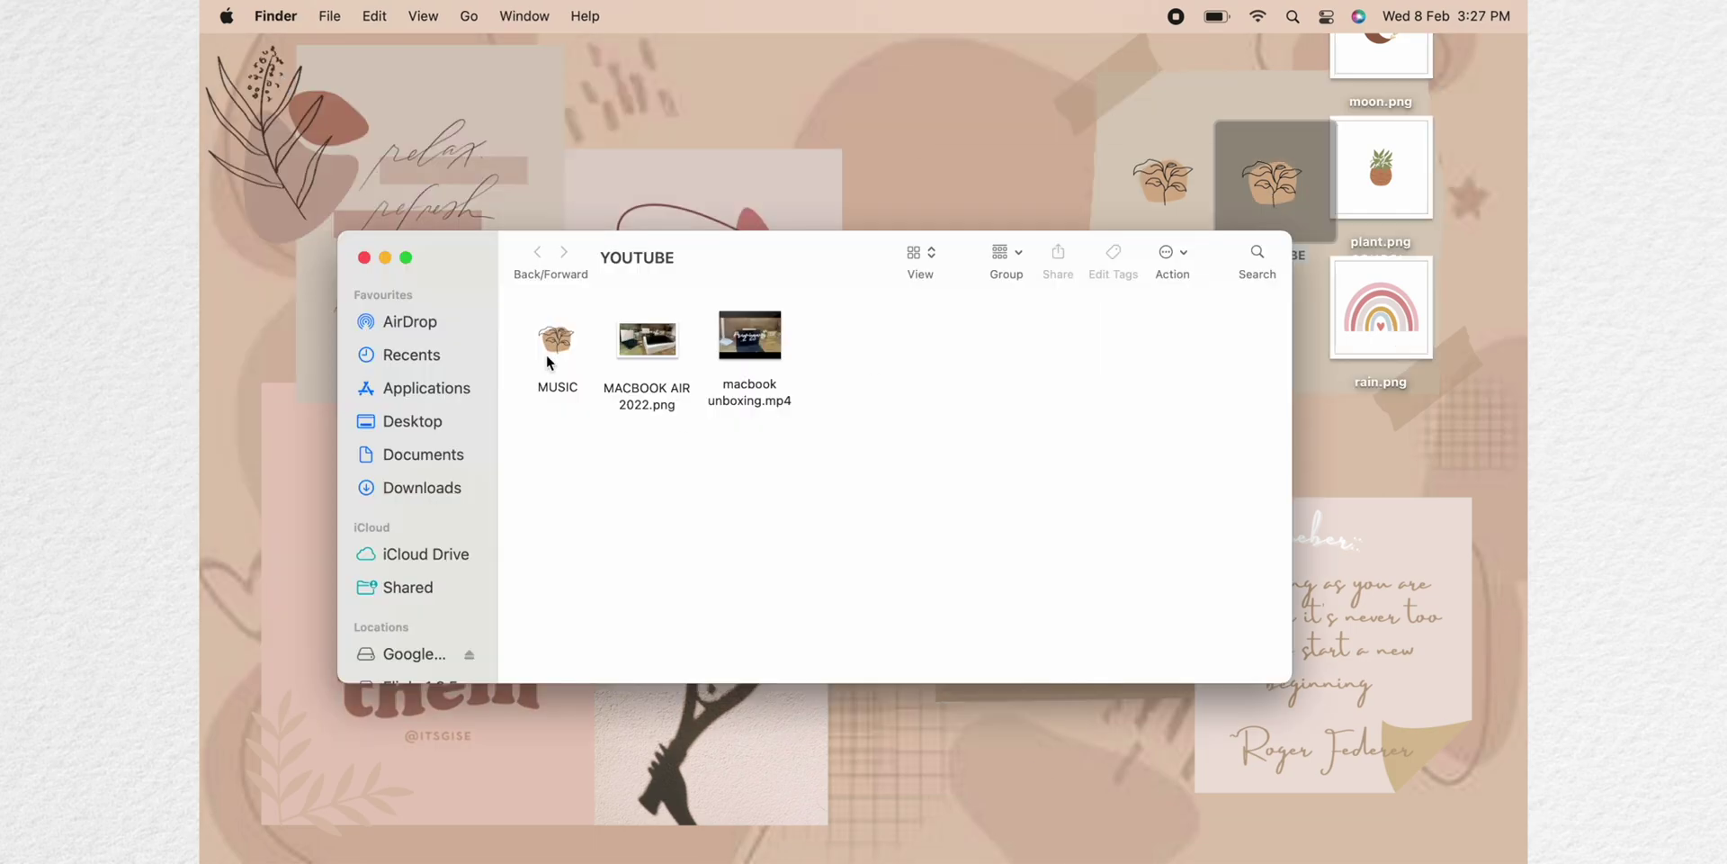
{"action": "right_click", "coordinate": [553, 345]}
{"action": "left_click", "coordinate": [602, 415]}
{"action": "key", "text": "super+v"}
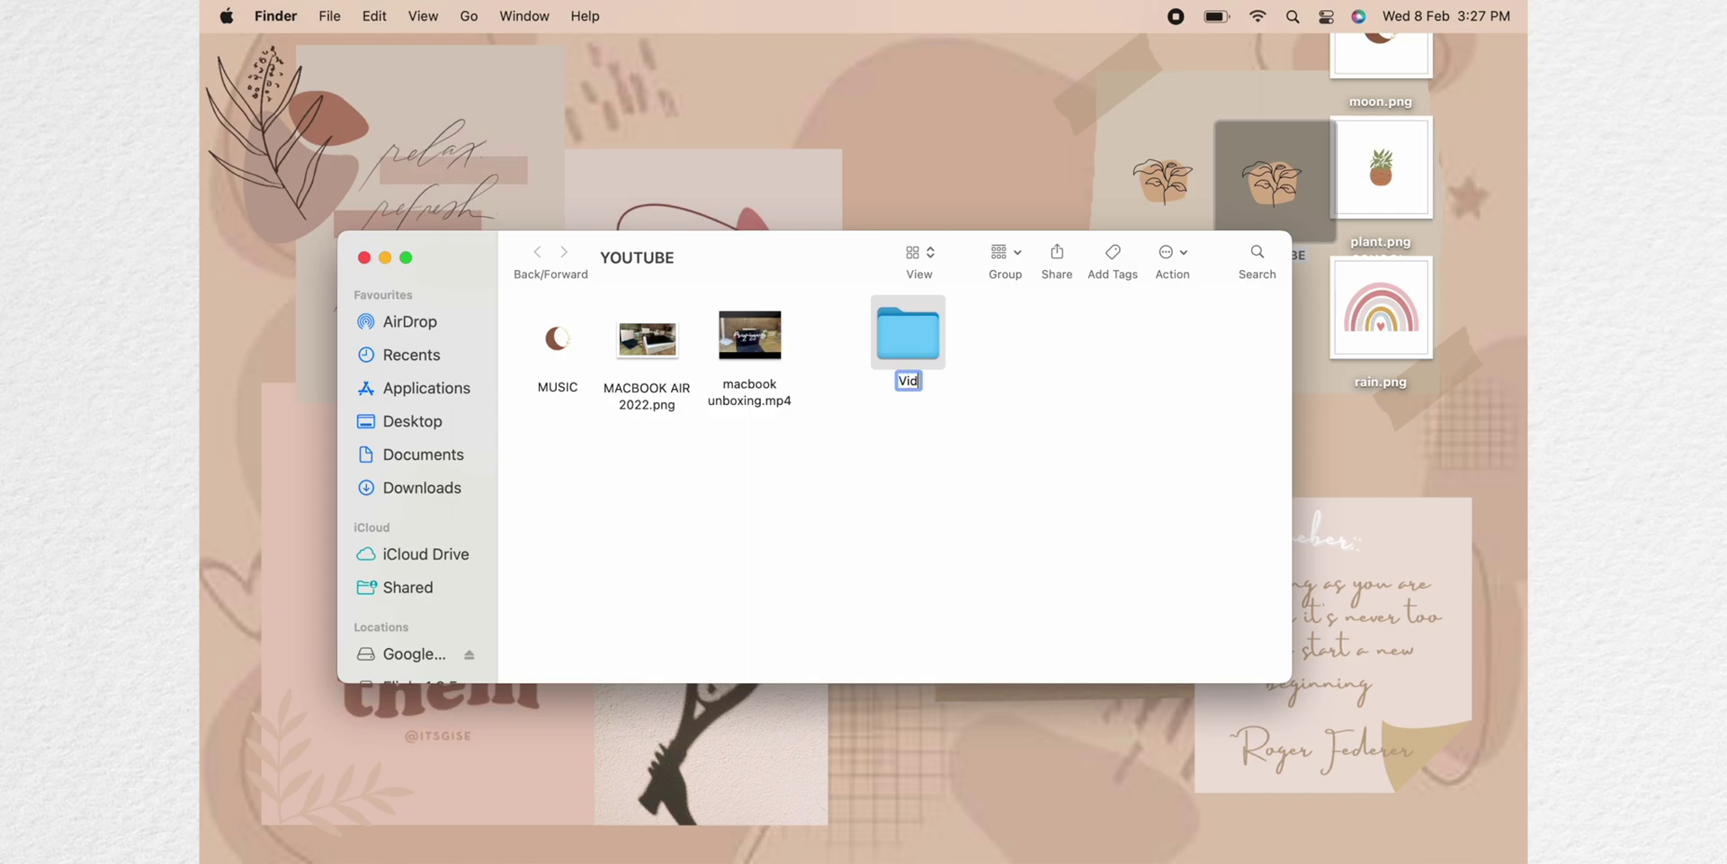
Name the new folder inside YOUTUBE Videos and move macbook unboxing.mp4 into it.
{"action": "type", "text": "eos"}
{"action": "key", "text": "Return"}
{"action": "left_click_drag", "start_coordinate": [749, 342], "coordinate": [904, 335]}
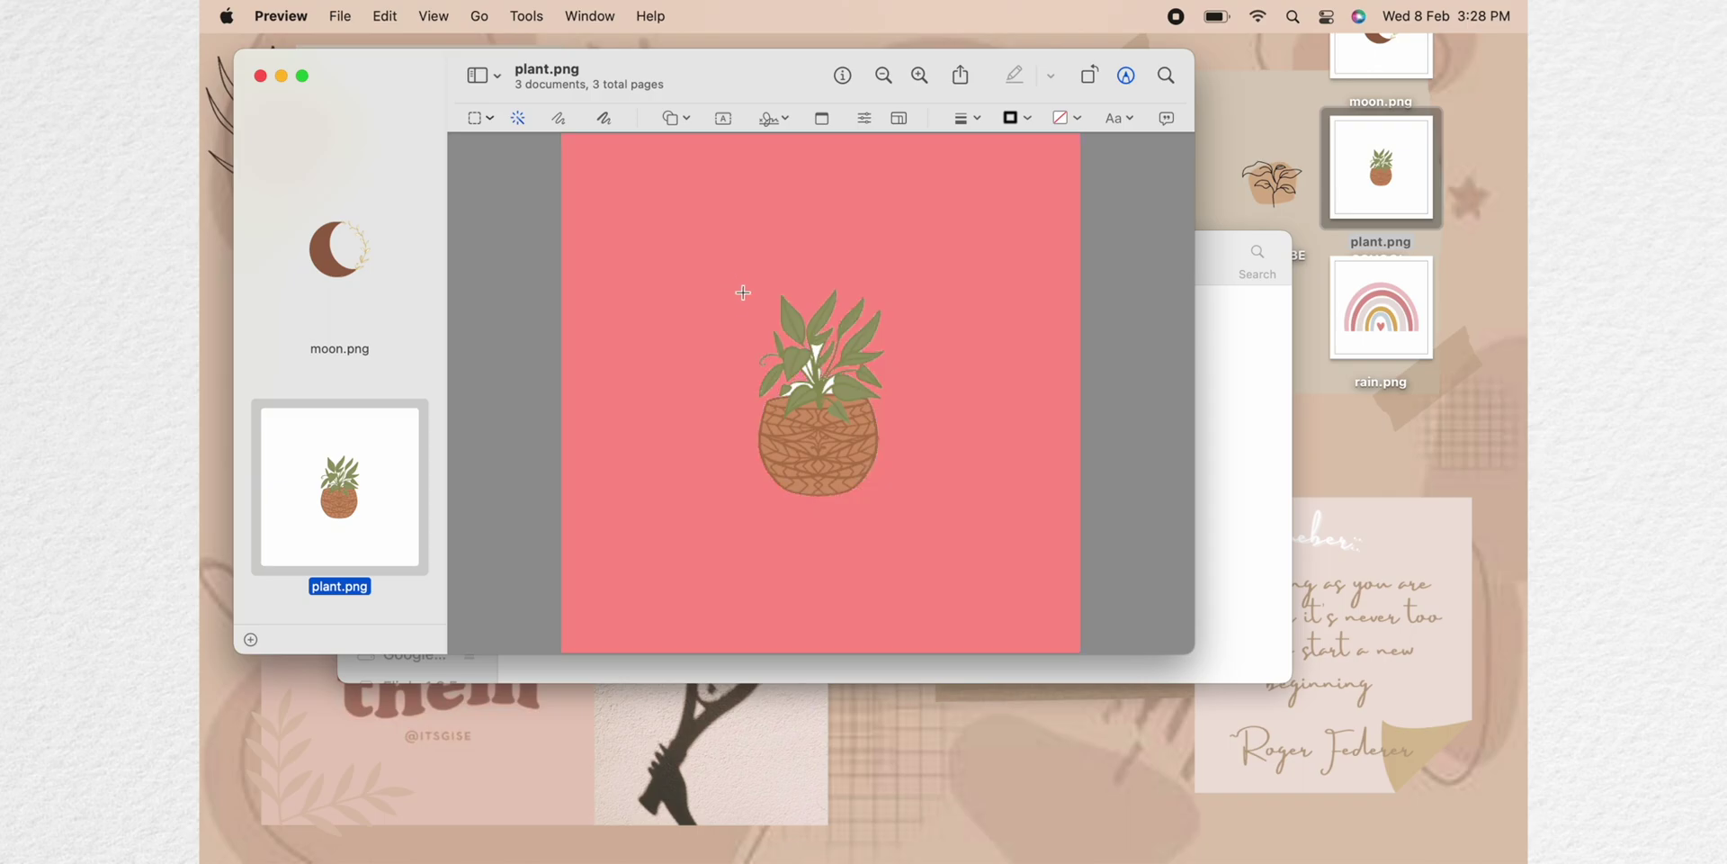
Remove the white background from plant.png and use the plant as the Videos folder's icon.
{"action": "left_click_drag", "start_coordinate": [743, 292], "coordinate": [813, 270]}
{"action": "key", "text": "Delete"}
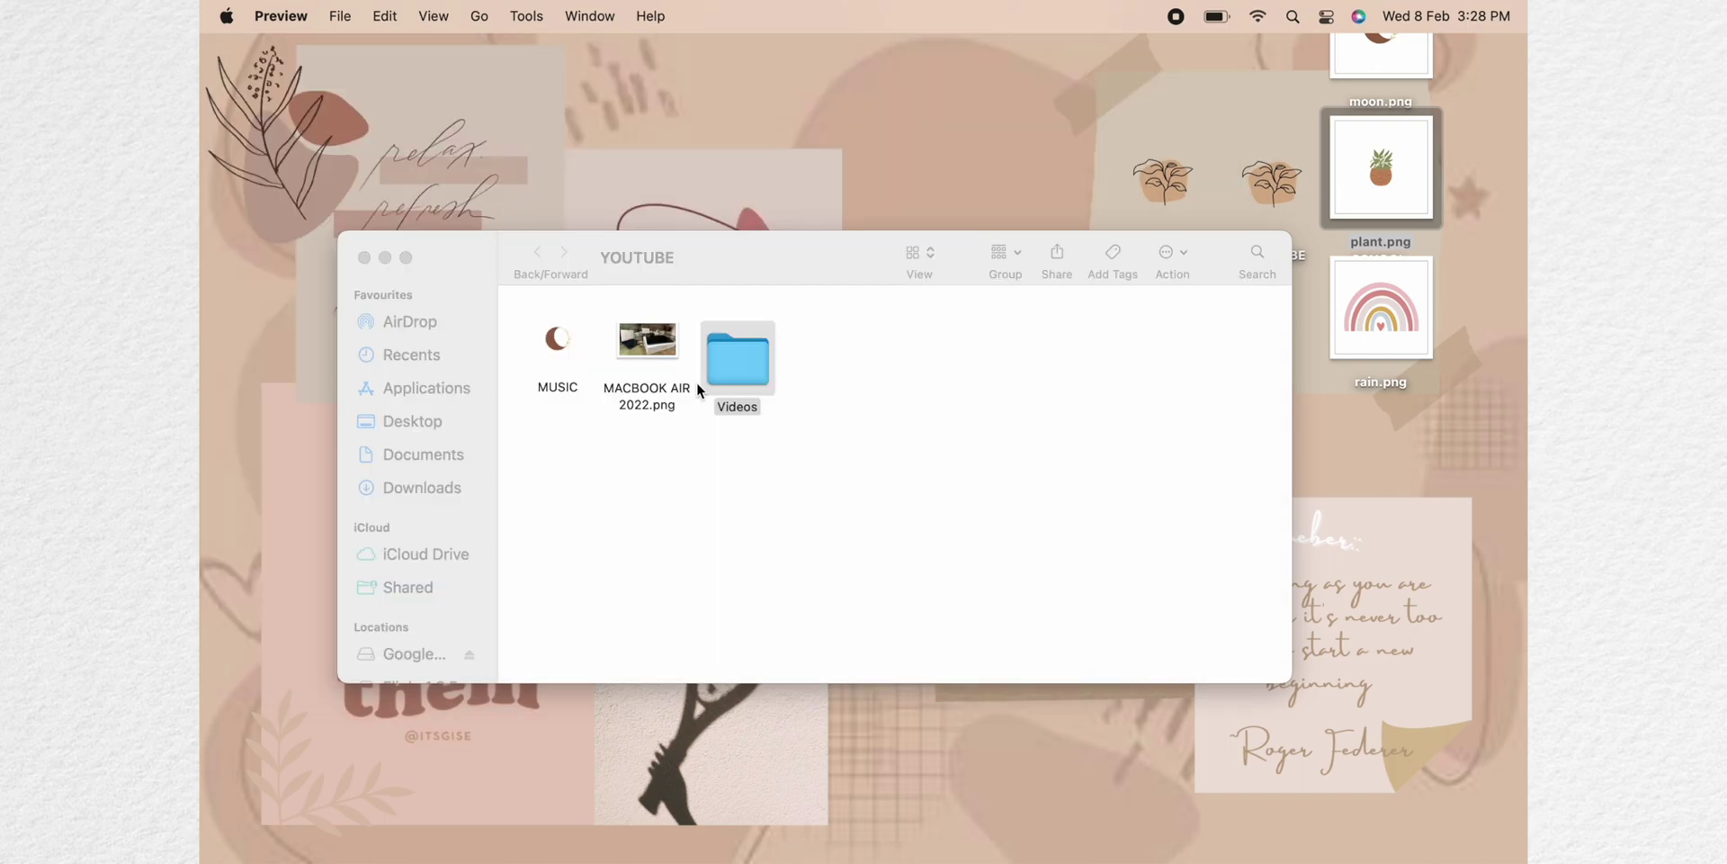
{"action": "right_click", "coordinate": [728, 376]}
{"action": "left_click", "coordinate": [773, 450]}
{"action": "key", "text": "super+v"}
{"action": "key", "text": "super+w"}
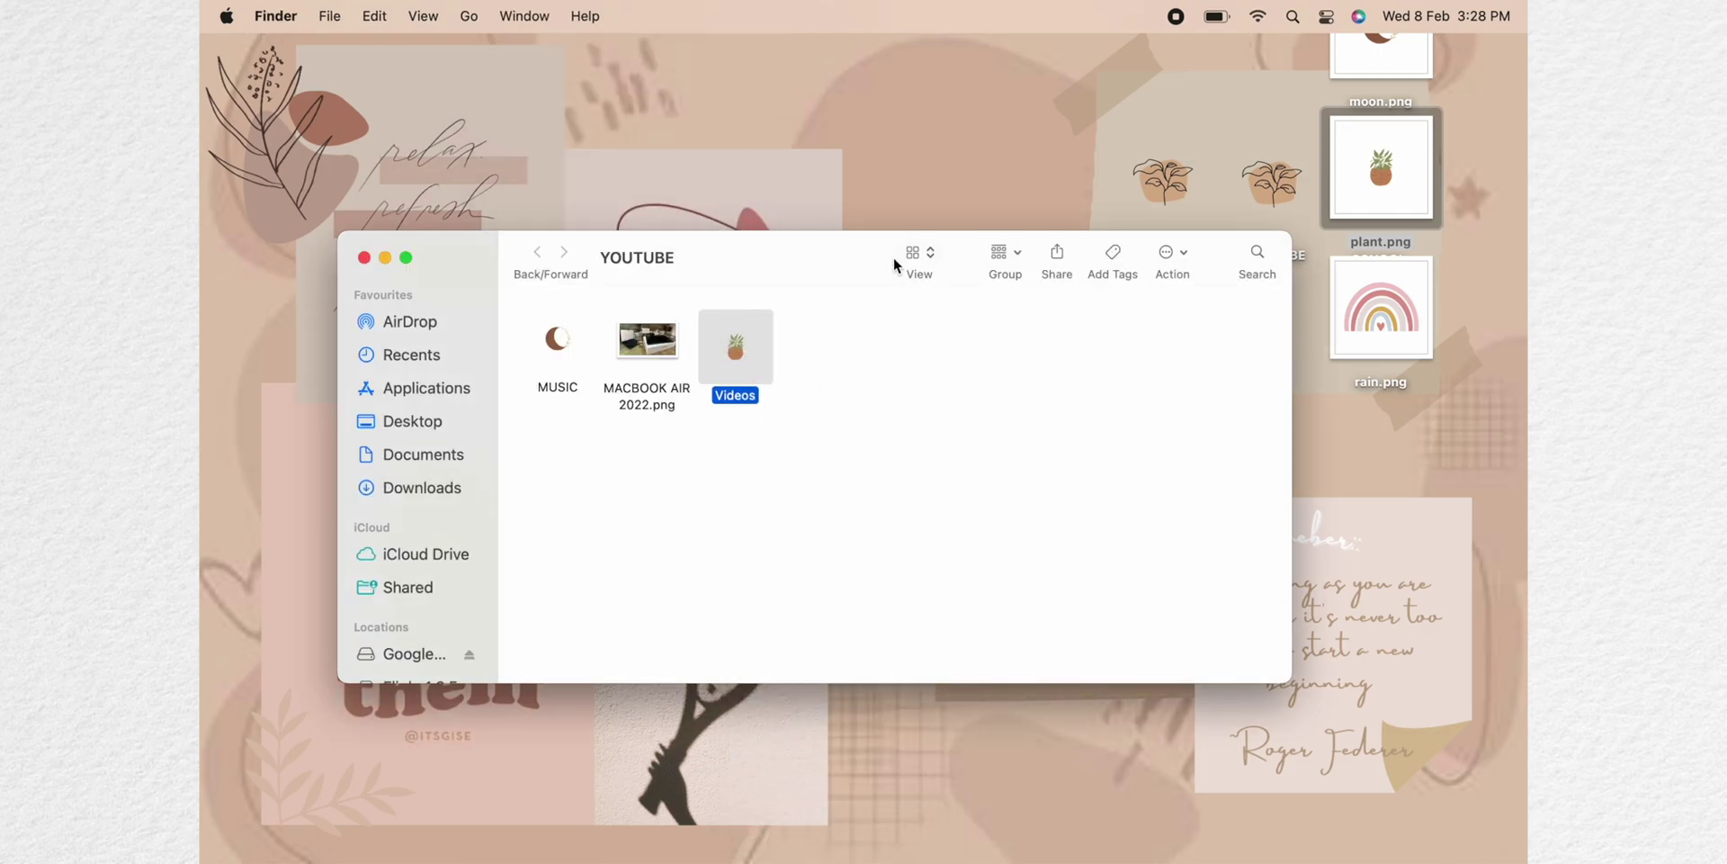
Place the Videos folder beside MUSIC and create a folder named Thumbnails in the YOUTUBE folder.
{"action": "left_click_drag", "start_coordinate": [736, 360], "coordinate": [647, 360]}
{"action": "key", "text": "shift+super+n"}
{"action": "type", "text": "Thumbnails"}
{"action": "key", "text": "Return"}
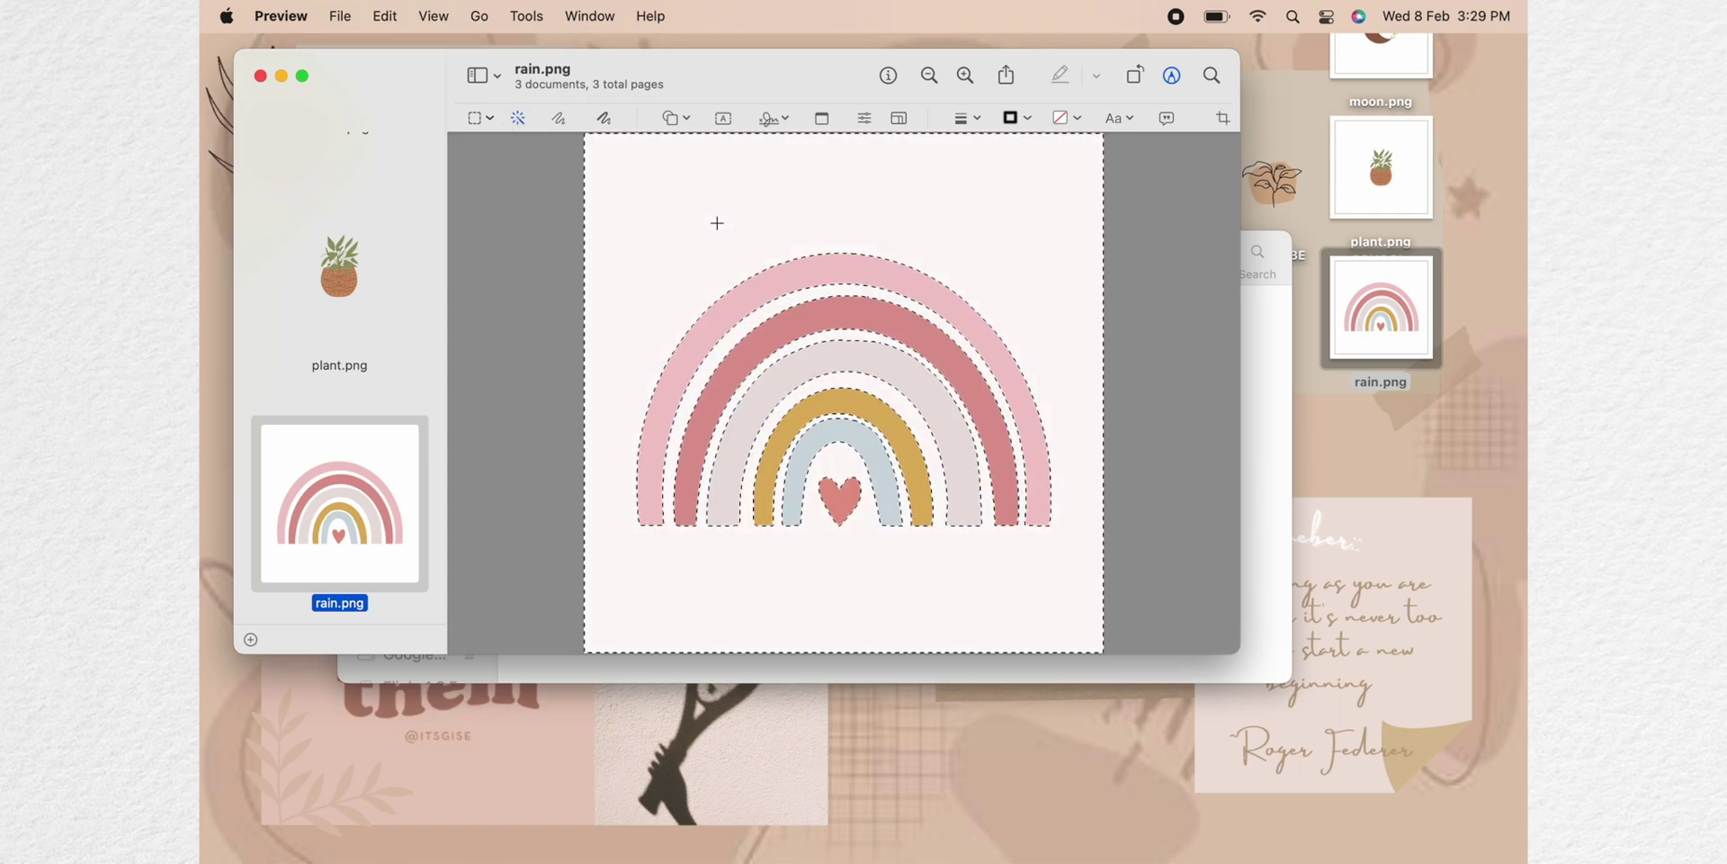
Remove the background from rain.png and use the rainbow as the Thumbnails folder's icon.
{"action": "key", "text": "Delete"}
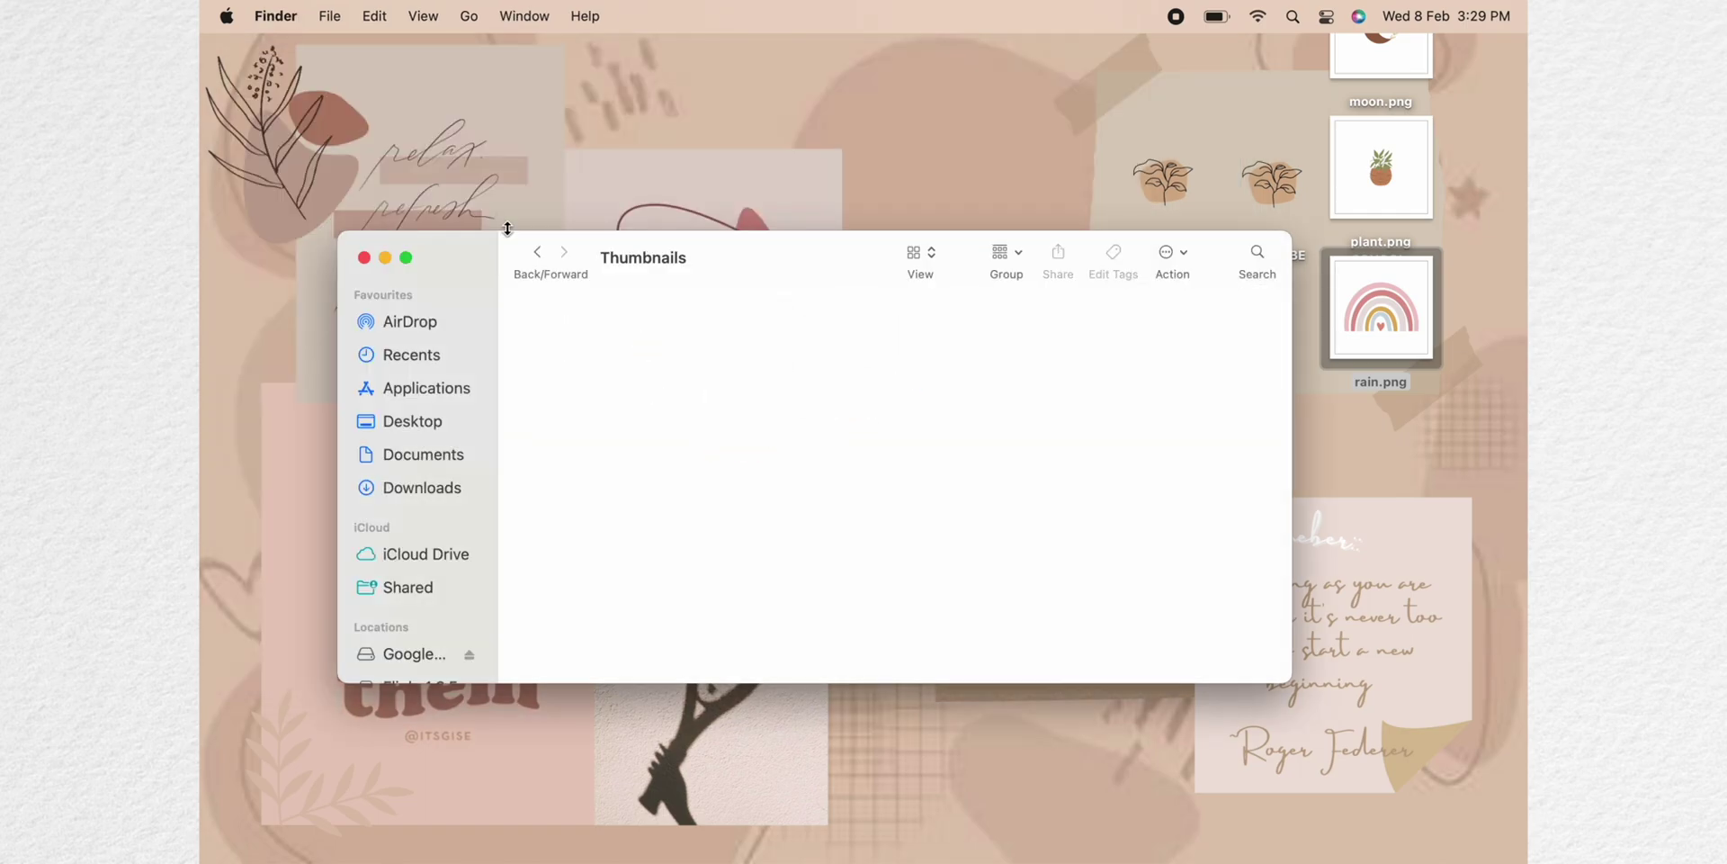
{"action": "left_click", "coordinate": [537, 251]}
{"action": "right_click", "coordinate": [741, 366]}
{"action": "left_click", "coordinate": [779, 455]}
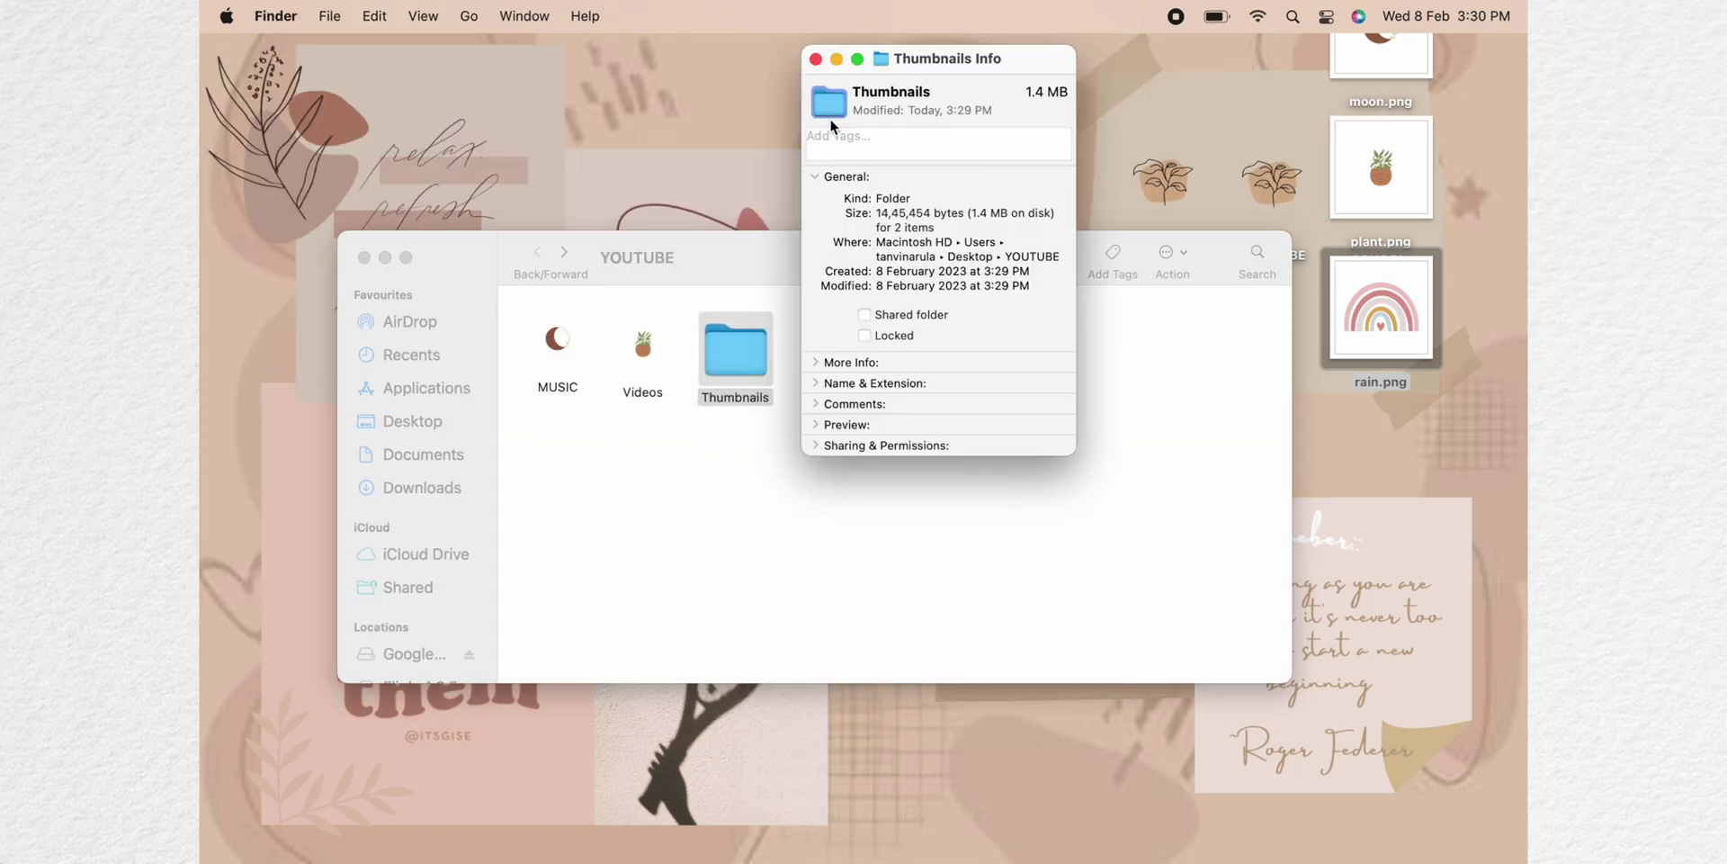
{"action": "left_click", "coordinate": [831, 126]}
{"action": "key", "text": "super+v"}
{"action": "key", "text": "super+w"}
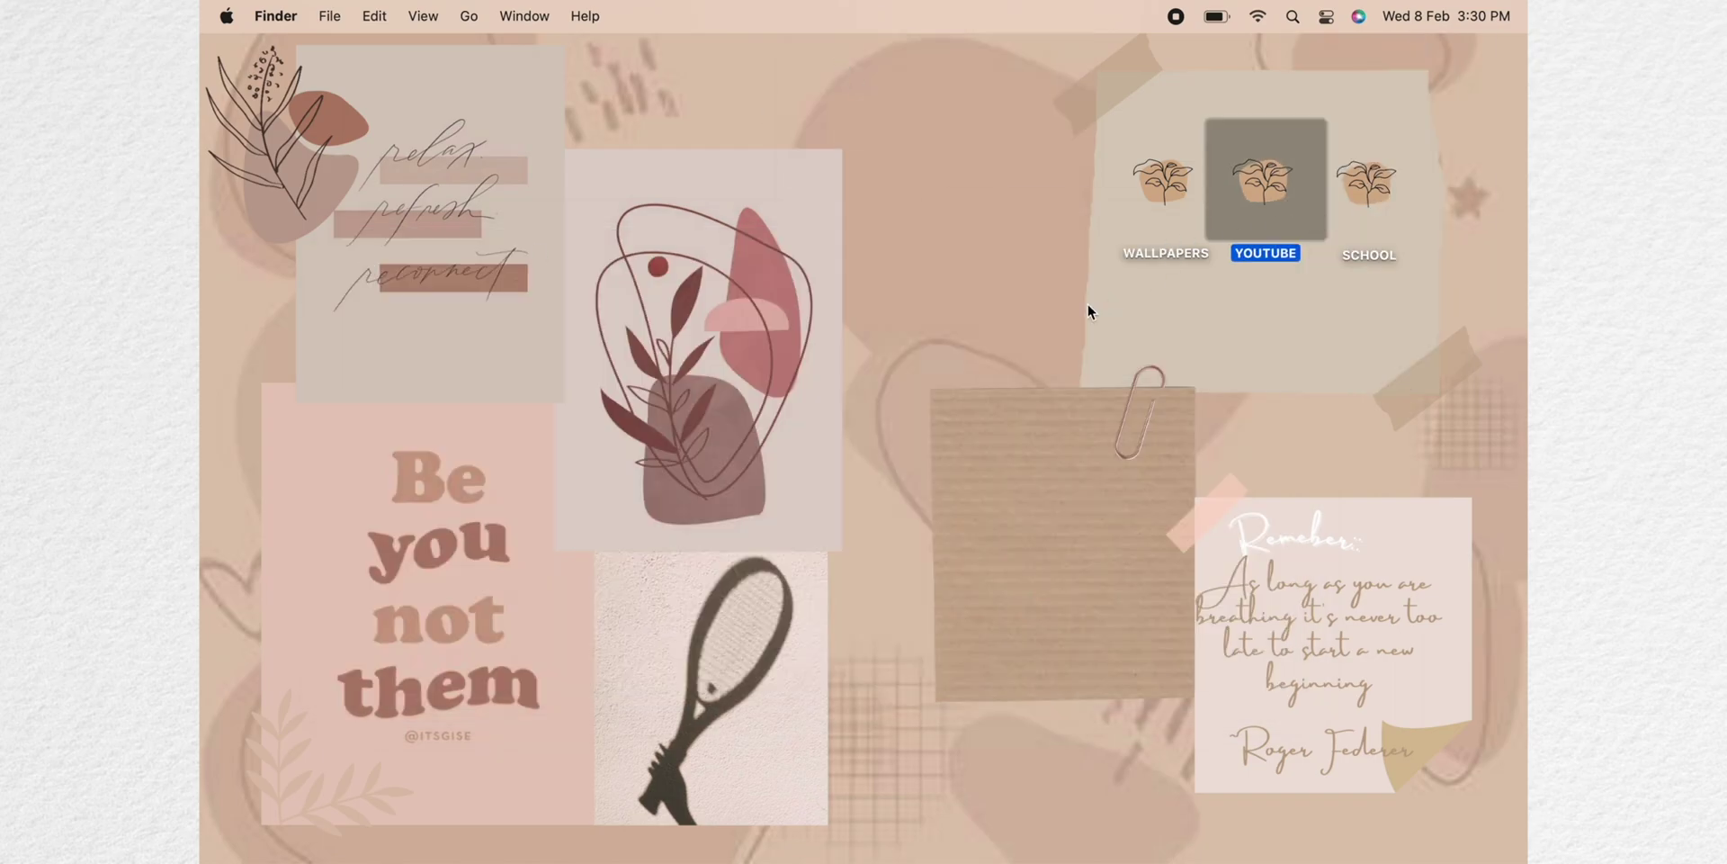
Look through the WALLPAPERS folder on the desktop and minimise its window.
{"action": "left_click", "coordinate": [1087, 306]}
{"action": "double_click", "coordinate": [1164, 185]}
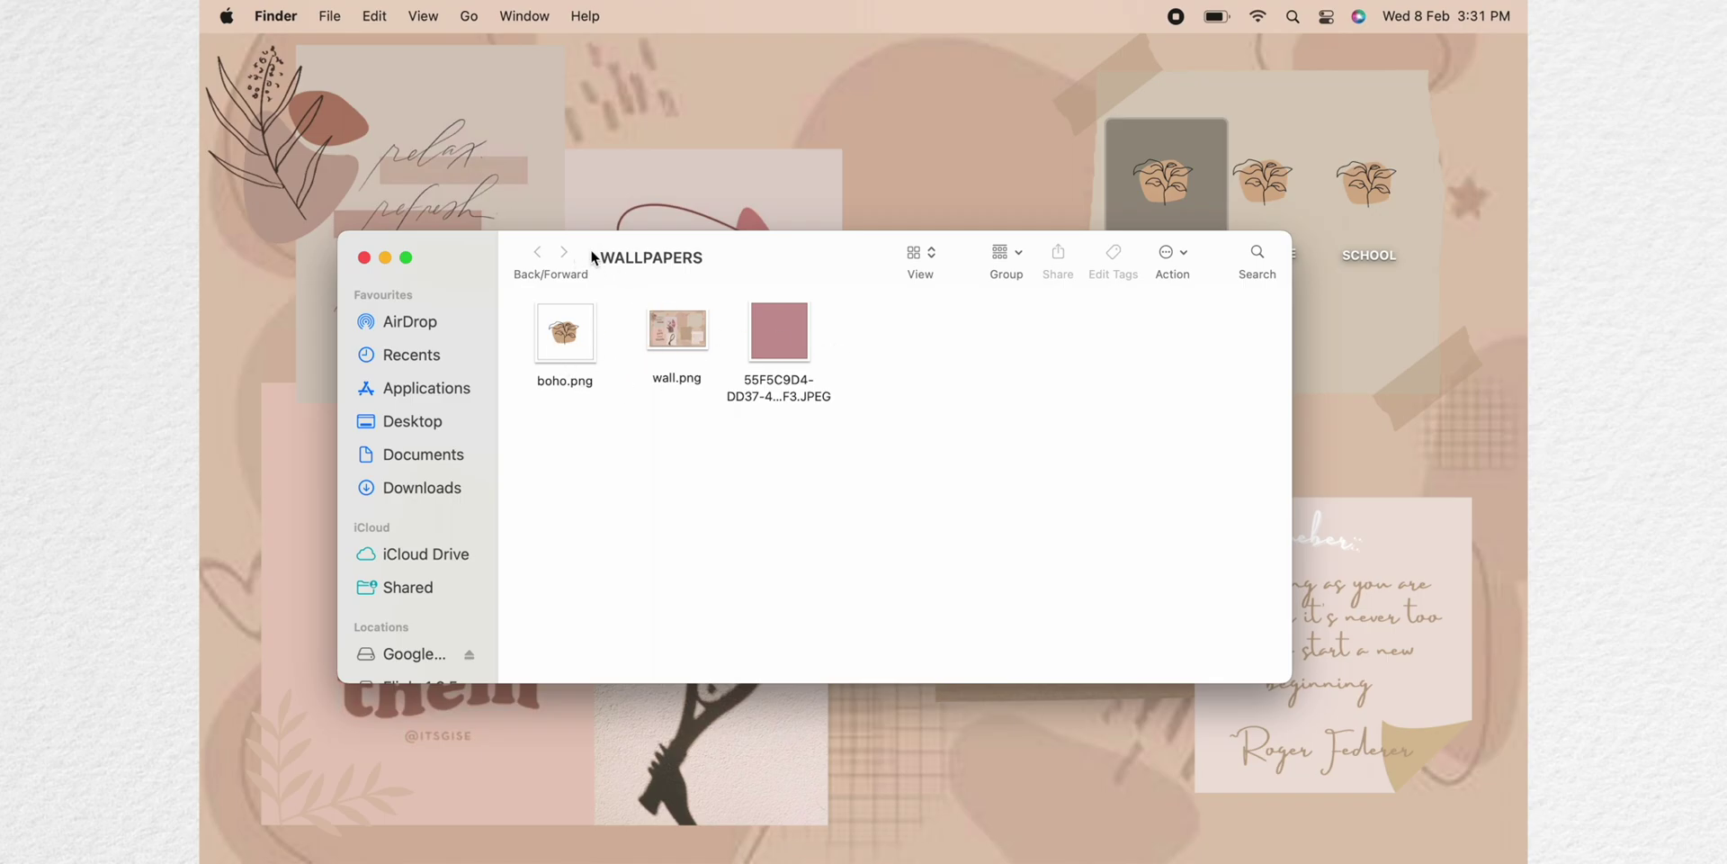
{"action": "left_click", "coordinate": [385, 257]}
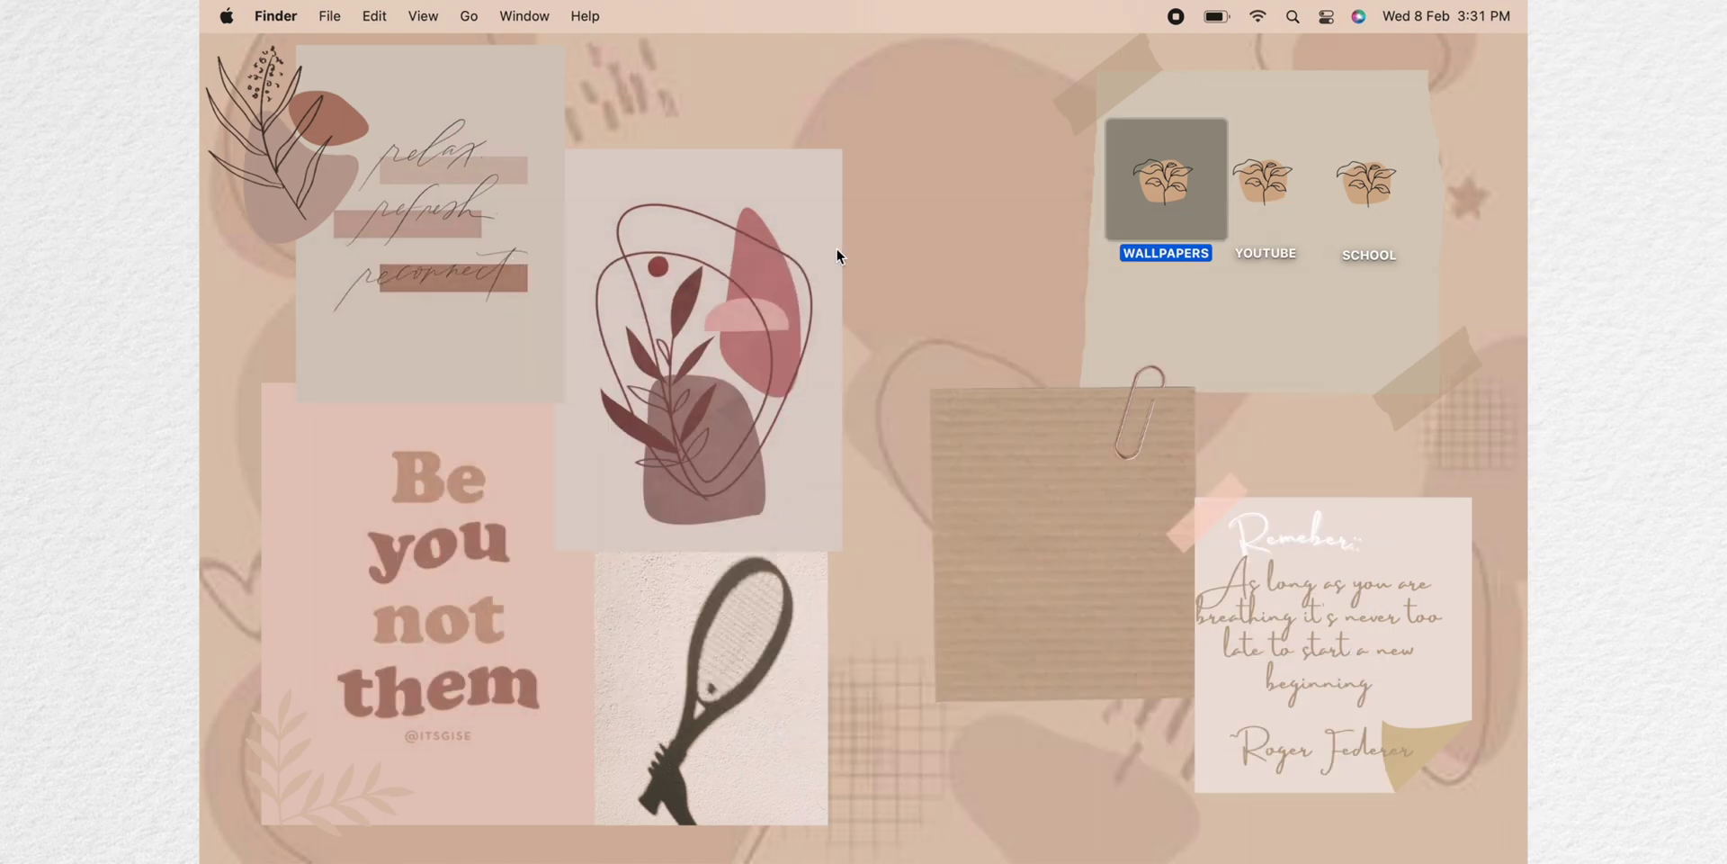
{"action": "left_click", "coordinate": [1341, 129]}
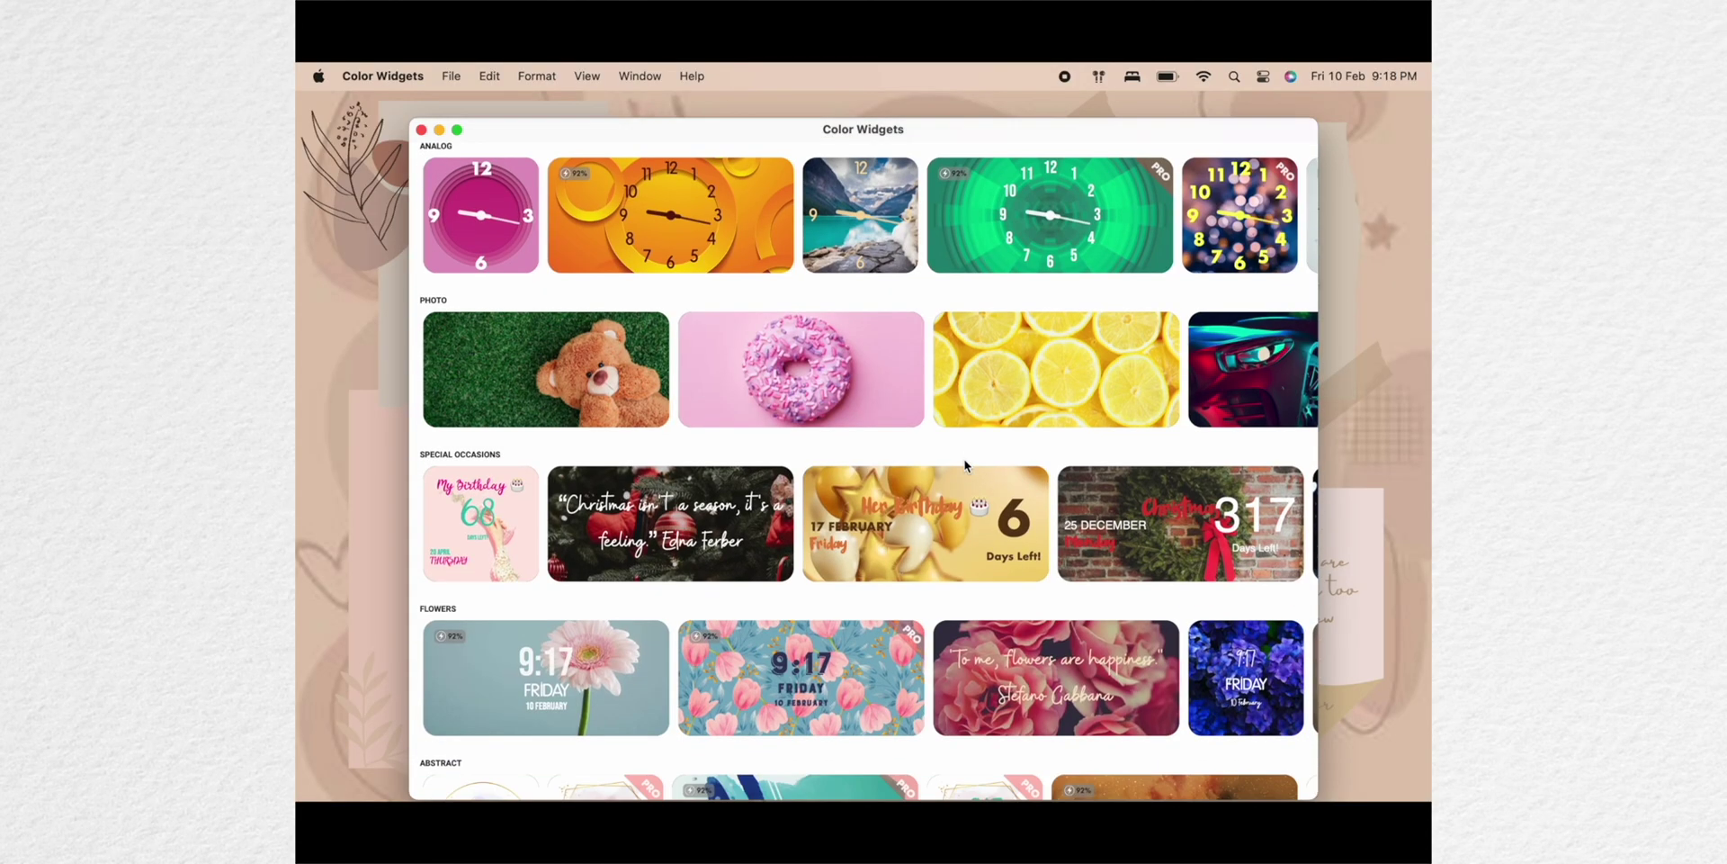
In Color Widgets, choose a calendar design and set its background to the coffee-and-book web photo found with "aesthetic beige".
{"action": "scroll", "coordinate": [965, 465], "scroll_direction": "down", "scroll_amount": 10}
{"action": "scroll", "coordinate": [966, 465], "scroll_direction": "up", "scroll_amount": 10}
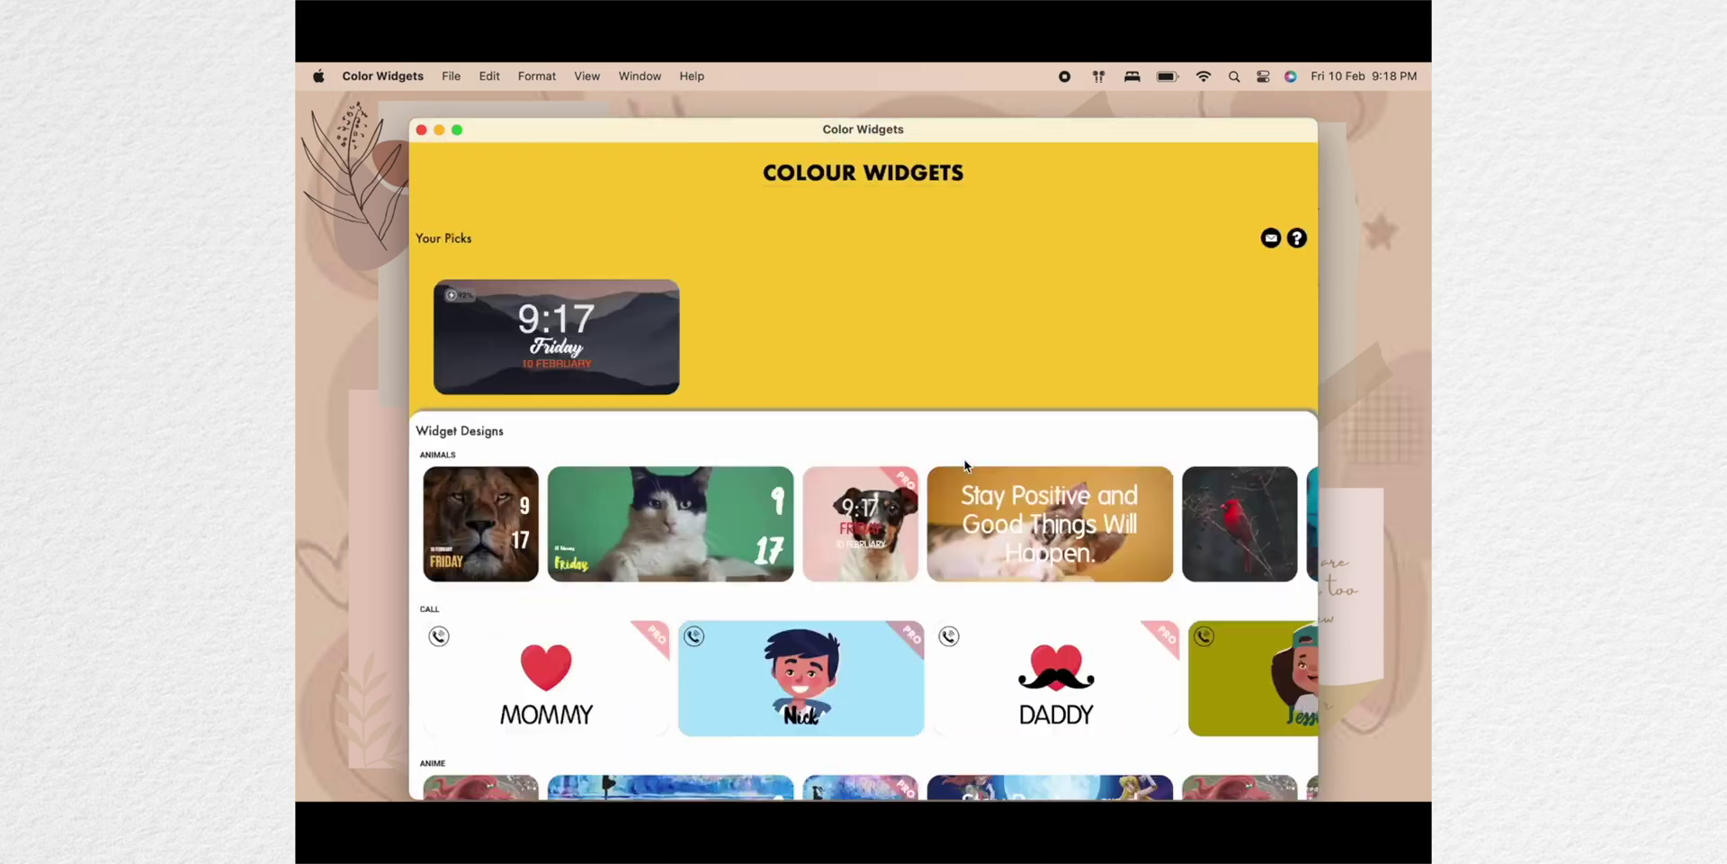
{"action": "scroll", "coordinate": [764, 473], "scroll_direction": "right", "scroll_amount": 5}
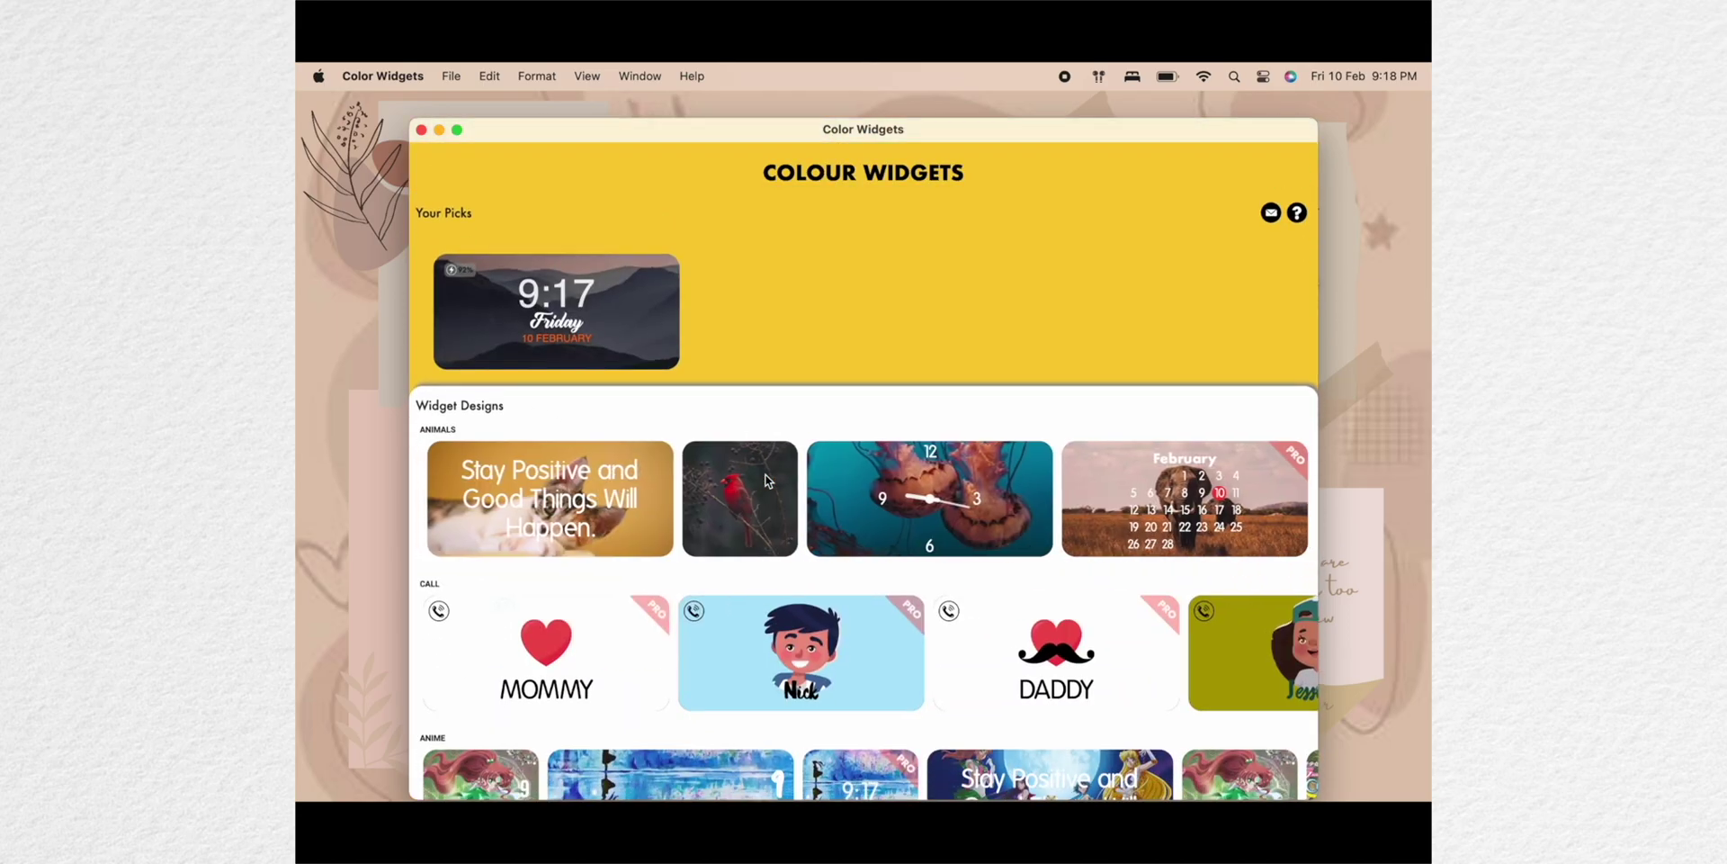
{"action": "scroll", "coordinate": [906, 585], "scroll_direction": "down", "scroll_amount": 2}
{"action": "scroll", "coordinate": [907, 584], "scroll_direction": "down", "scroll_amount": 3}
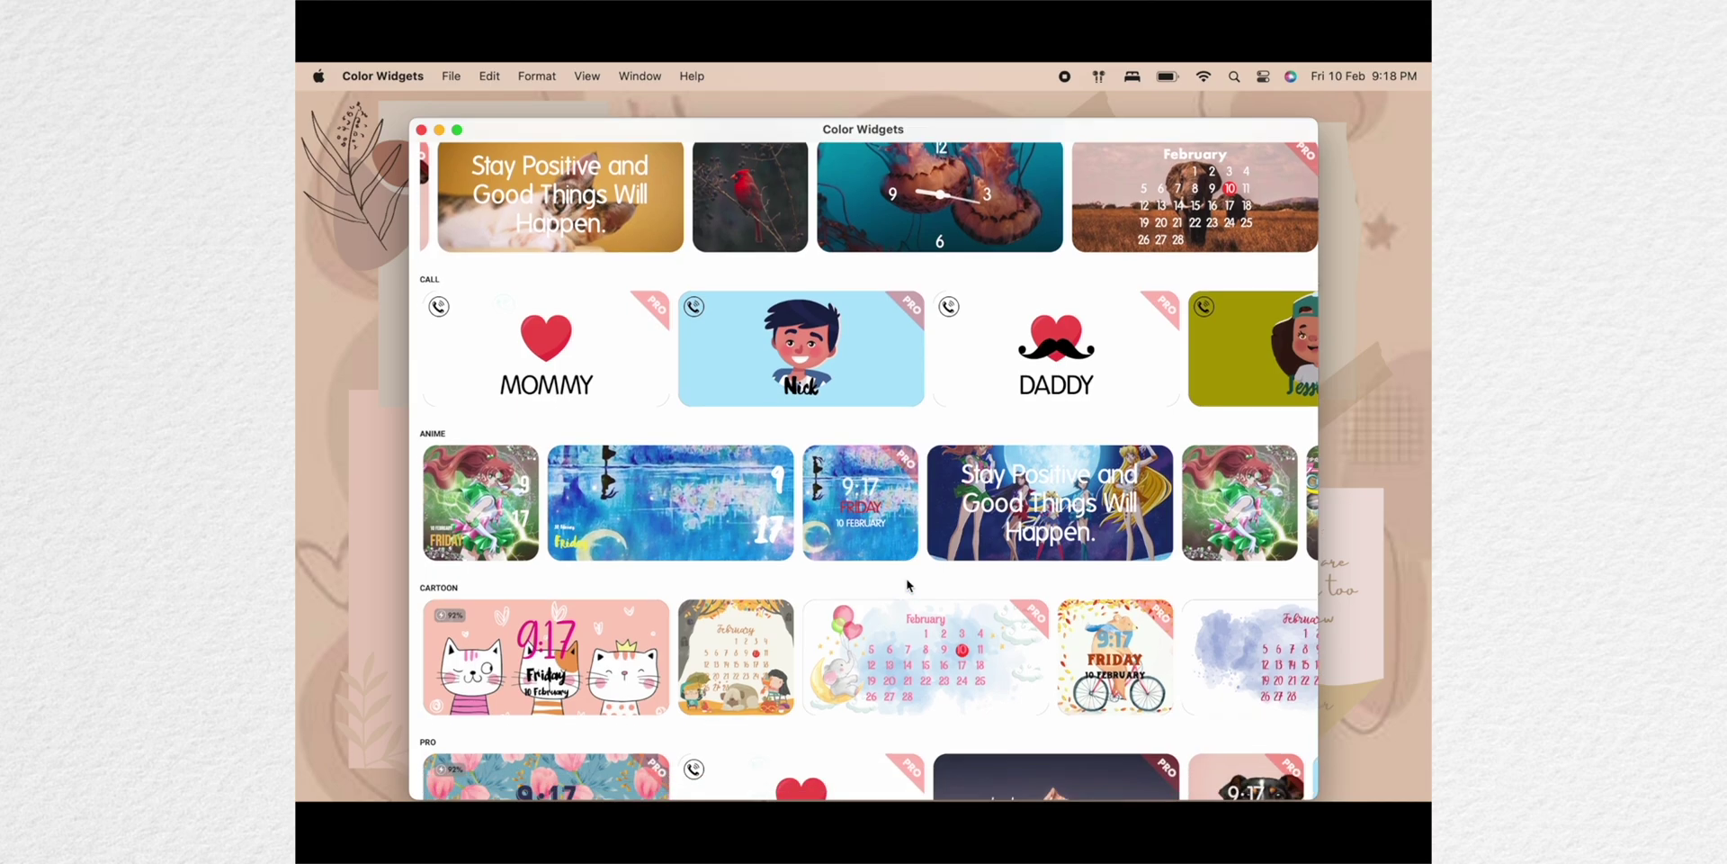
{"action": "scroll", "coordinate": [925, 646], "scroll_direction": "right", "scroll_amount": 5}
{"action": "scroll", "coordinate": [925, 640], "scroll_direction": "right", "scroll_amount": 5}
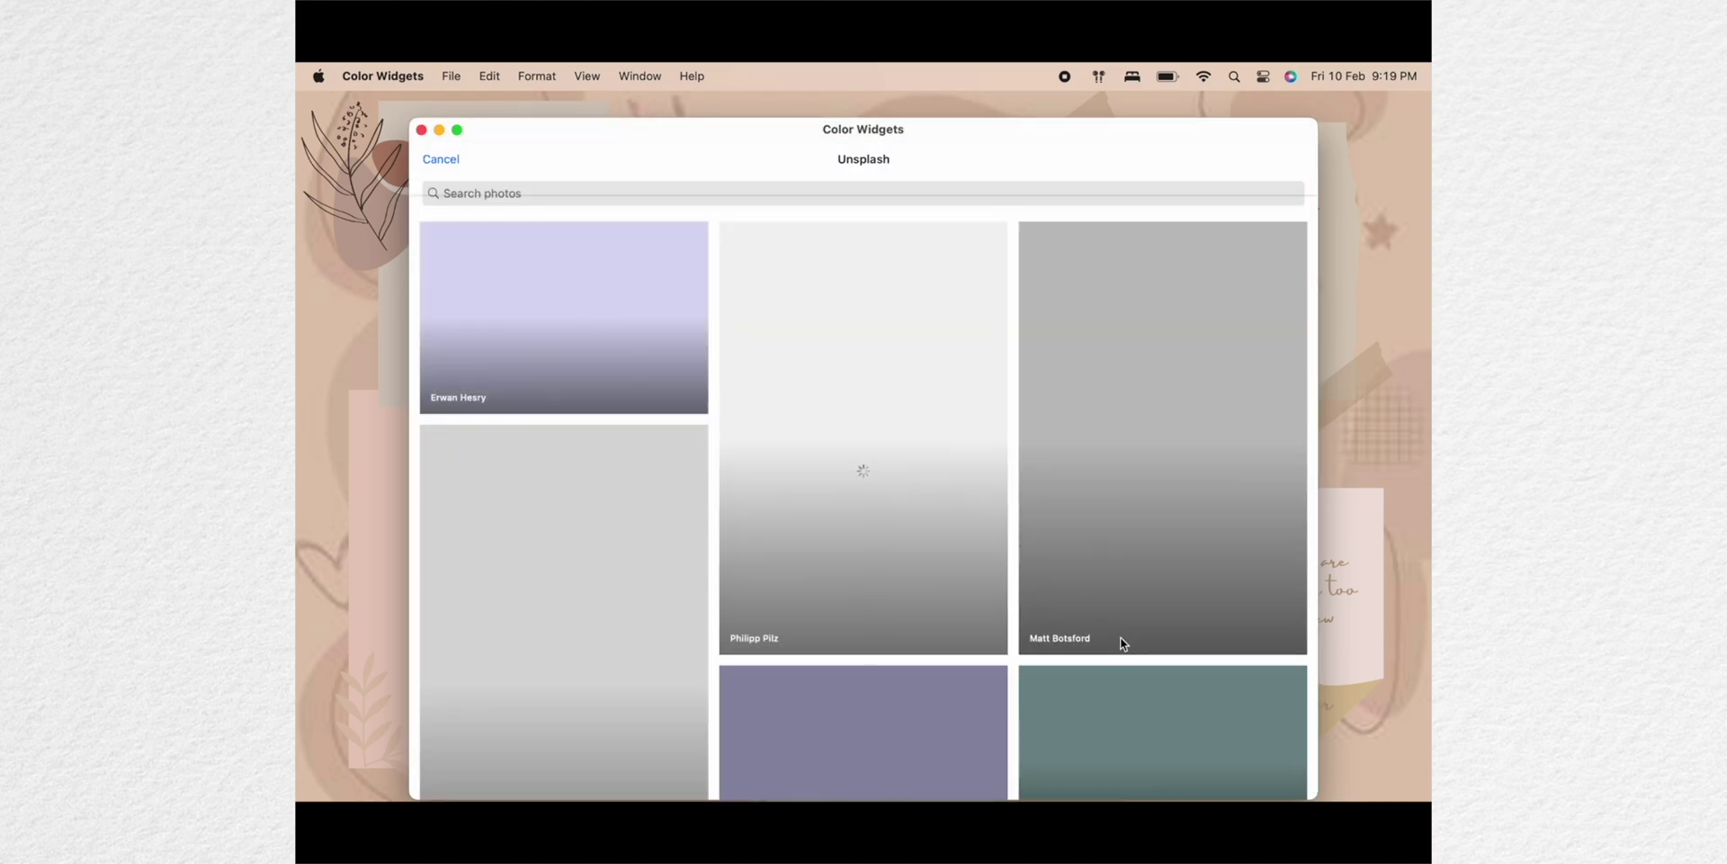
{"action": "type", "text": "aesthetic beige"}
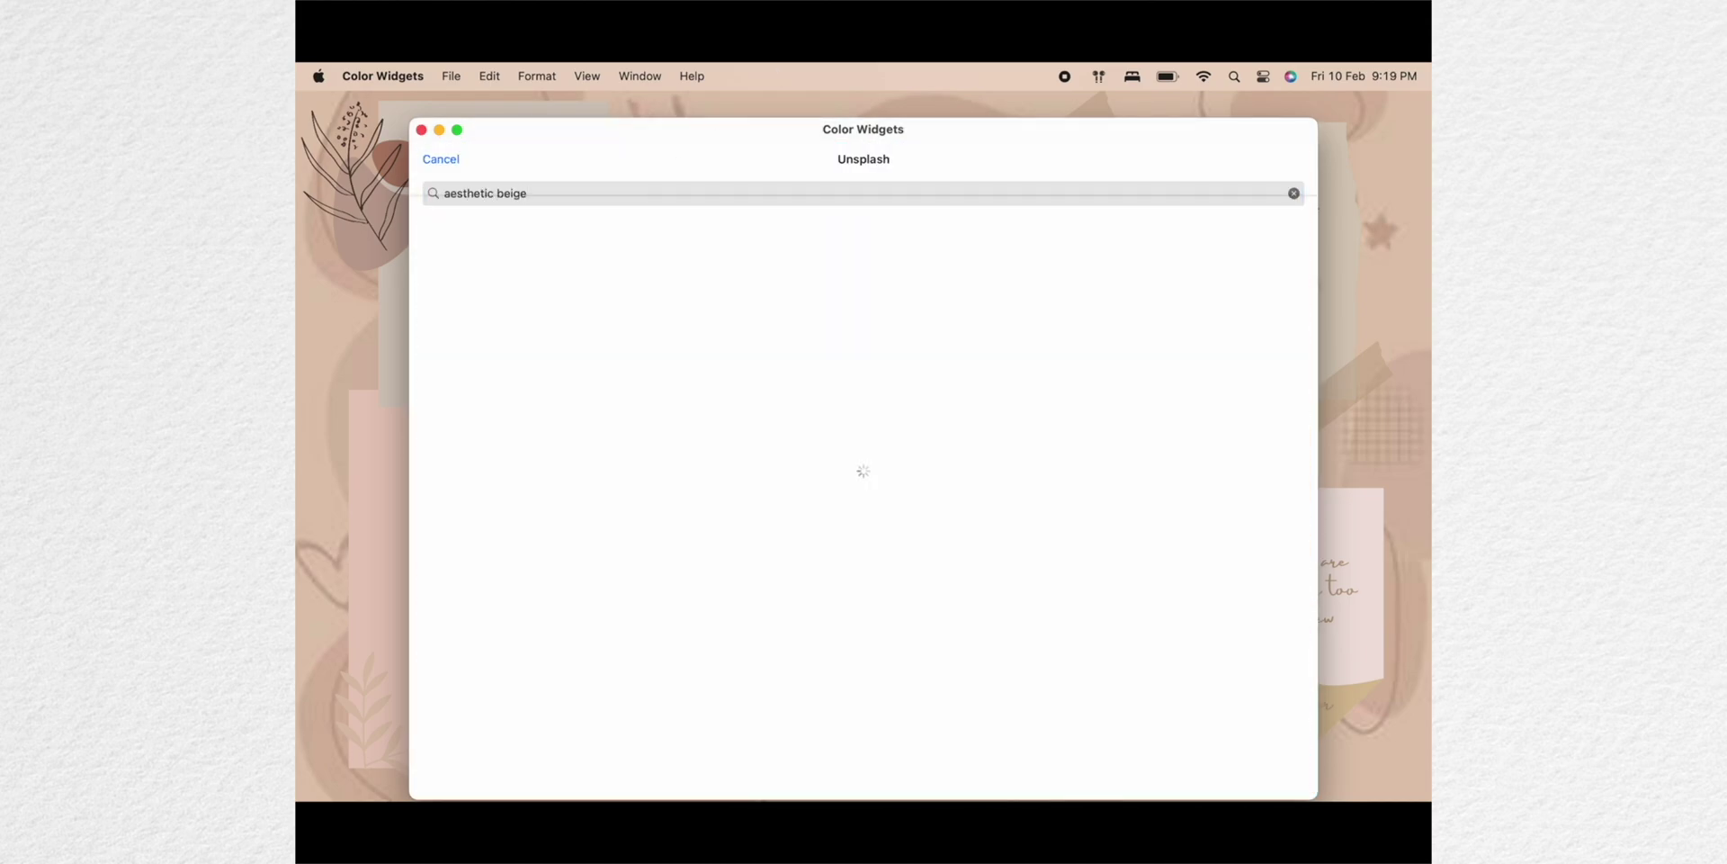
{"action": "scroll", "coordinate": [576, 303], "scroll_direction": "down", "scroll_amount": 8}
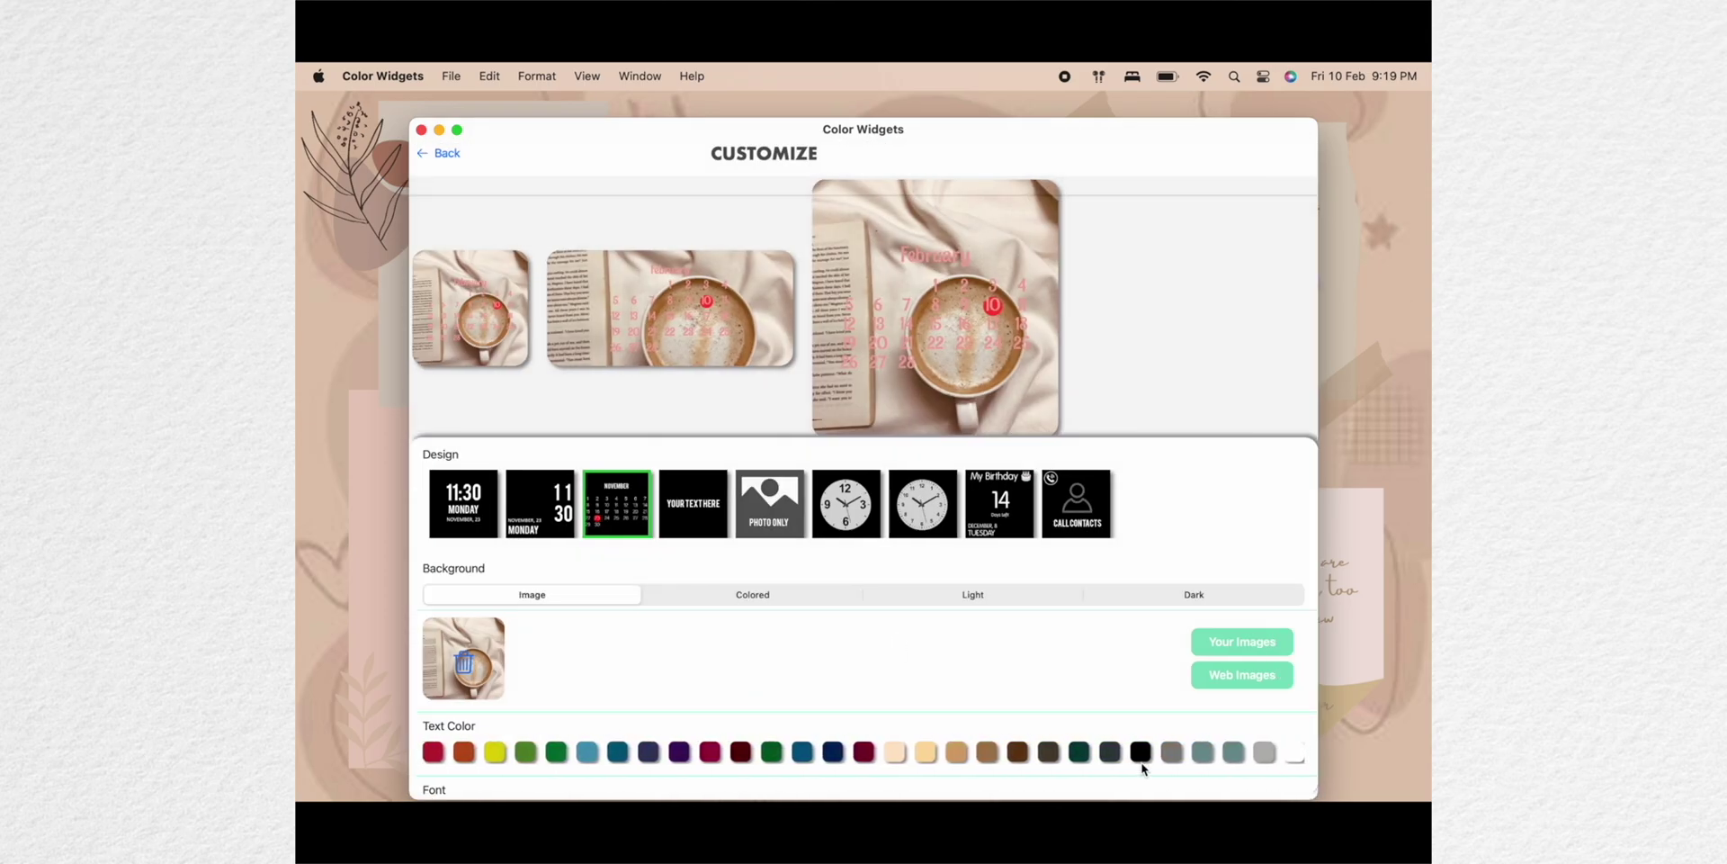
Restyle the calendar widget's text in light peach with a bold brush font and save the design.
{"action": "left_click", "coordinate": [986, 752]}
{"action": "scroll", "coordinate": [846, 756], "scroll_direction": "down", "scroll_amount": 2}
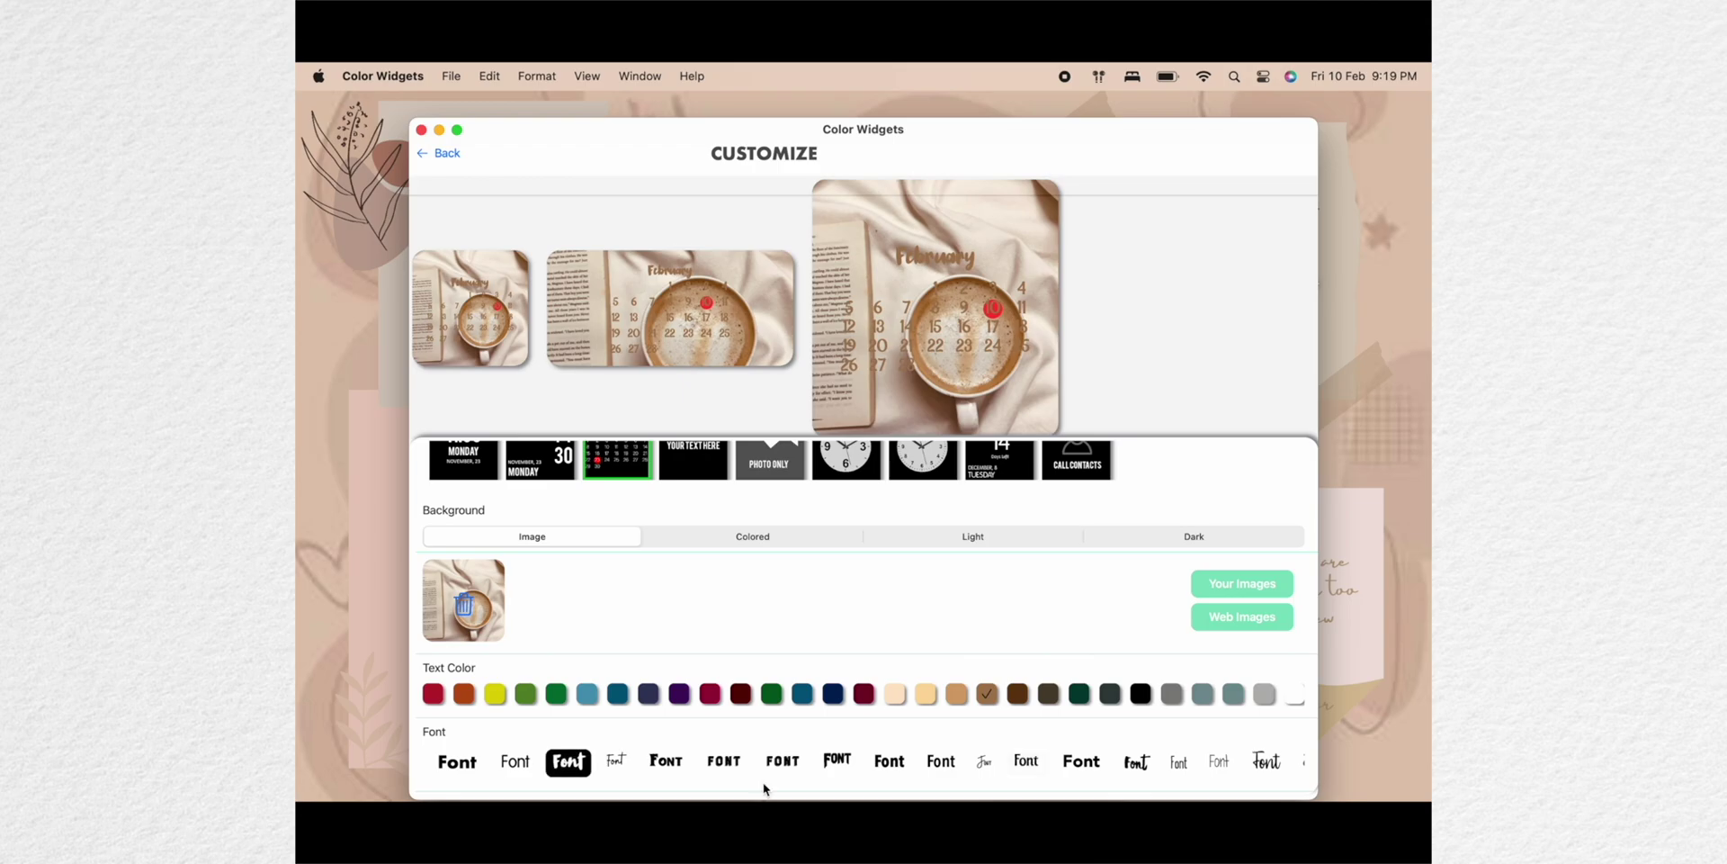
{"action": "scroll", "coordinate": [763, 789], "scroll_direction": "down", "scroll_amount": 3}
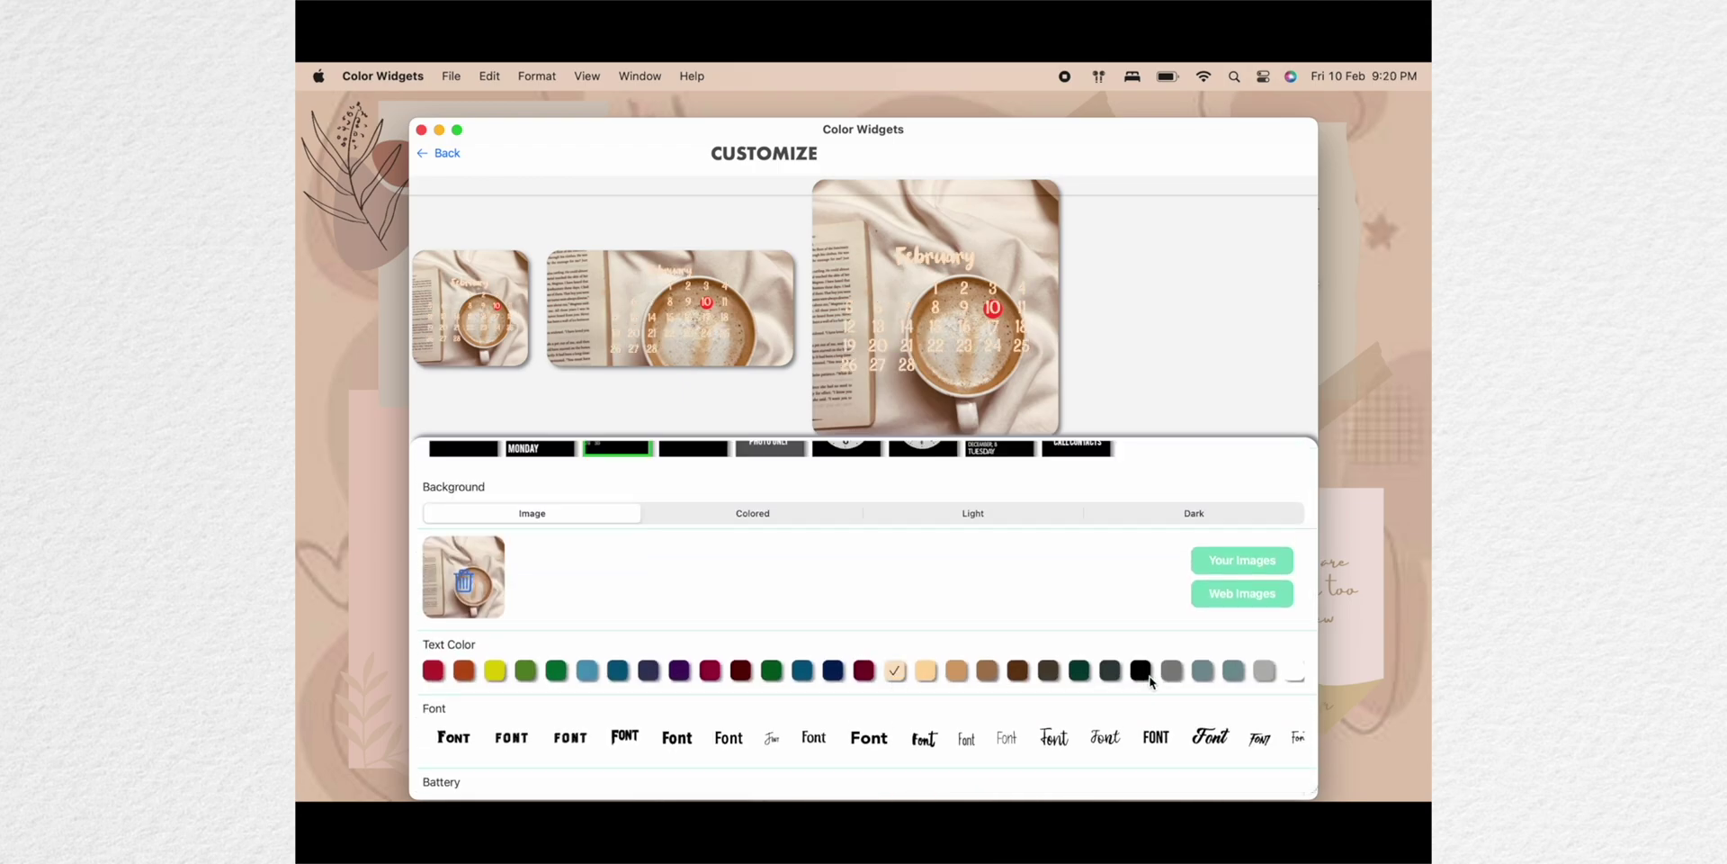
{"action": "scroll", "coordinate": [995, 702], "scroll_direction": "down", "scroll_amount": 1}
{"action": "scroll", "coordinate": [813, 582], "scroll_direction": "up", "scroll_amount": 3}
{"action": "scroll", "coordinate": [836, 674], "scroll_direction": "down", "scroll_amount": 5}
{"action": "left_click", "coordinate": [864, 777]}
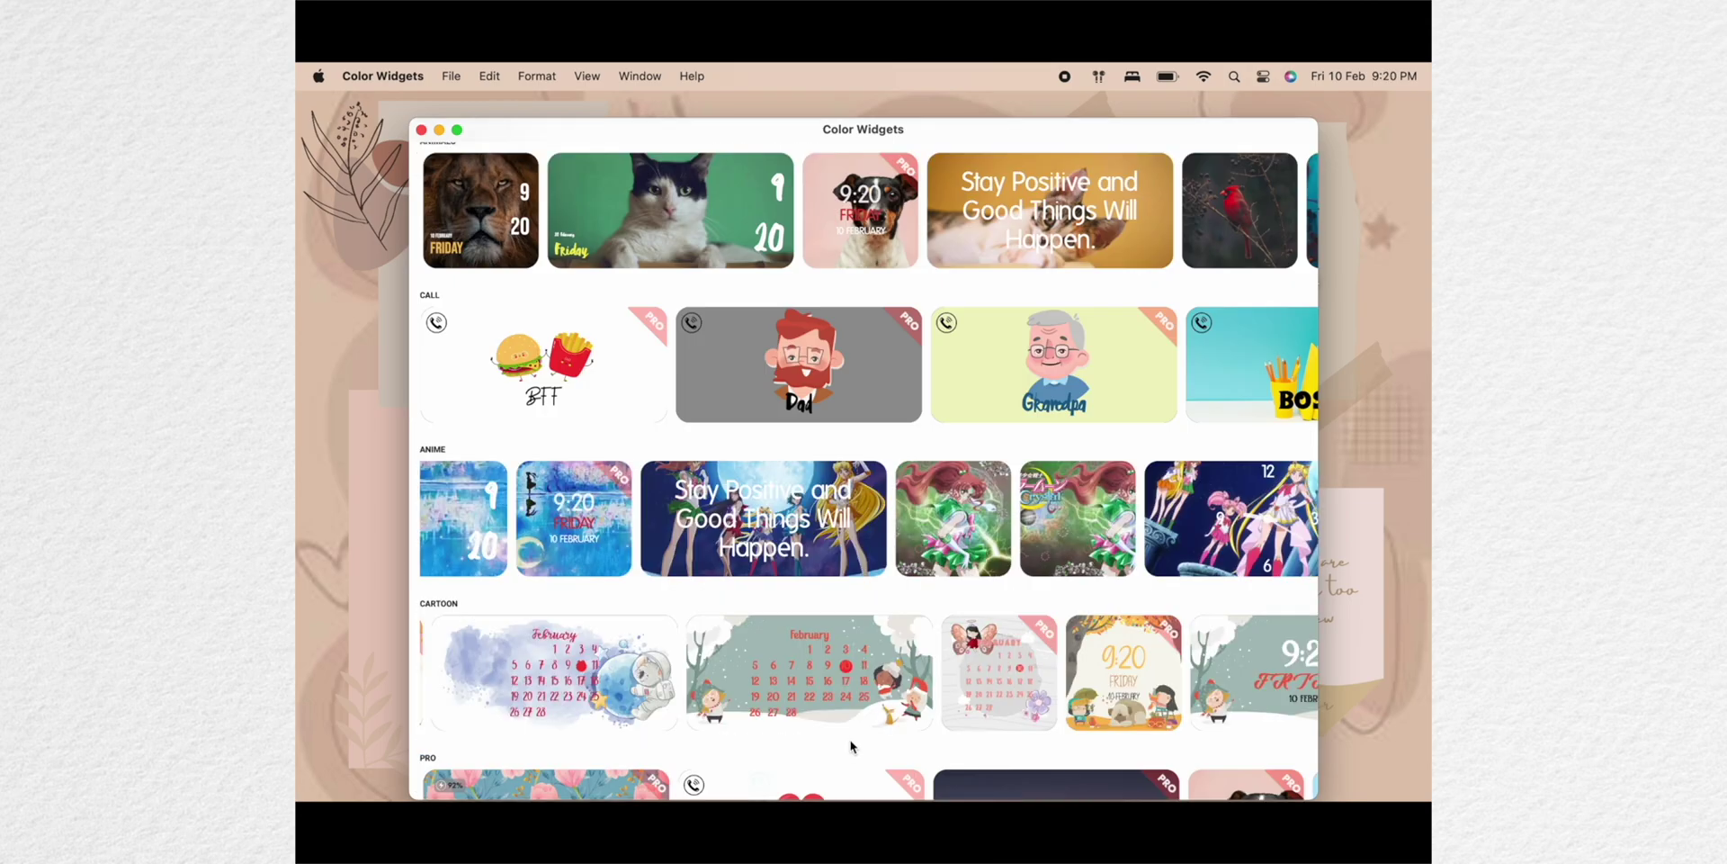
Open an analog clock widget and set its background to the beige satin web photo found with "beige aesthetic".
{"action": "left_click", "coordinate": [858, 711]}
{"action": "scroll", "coordinate": [870, 697], "scroll_direction": "down", "scroll_amount": 3}
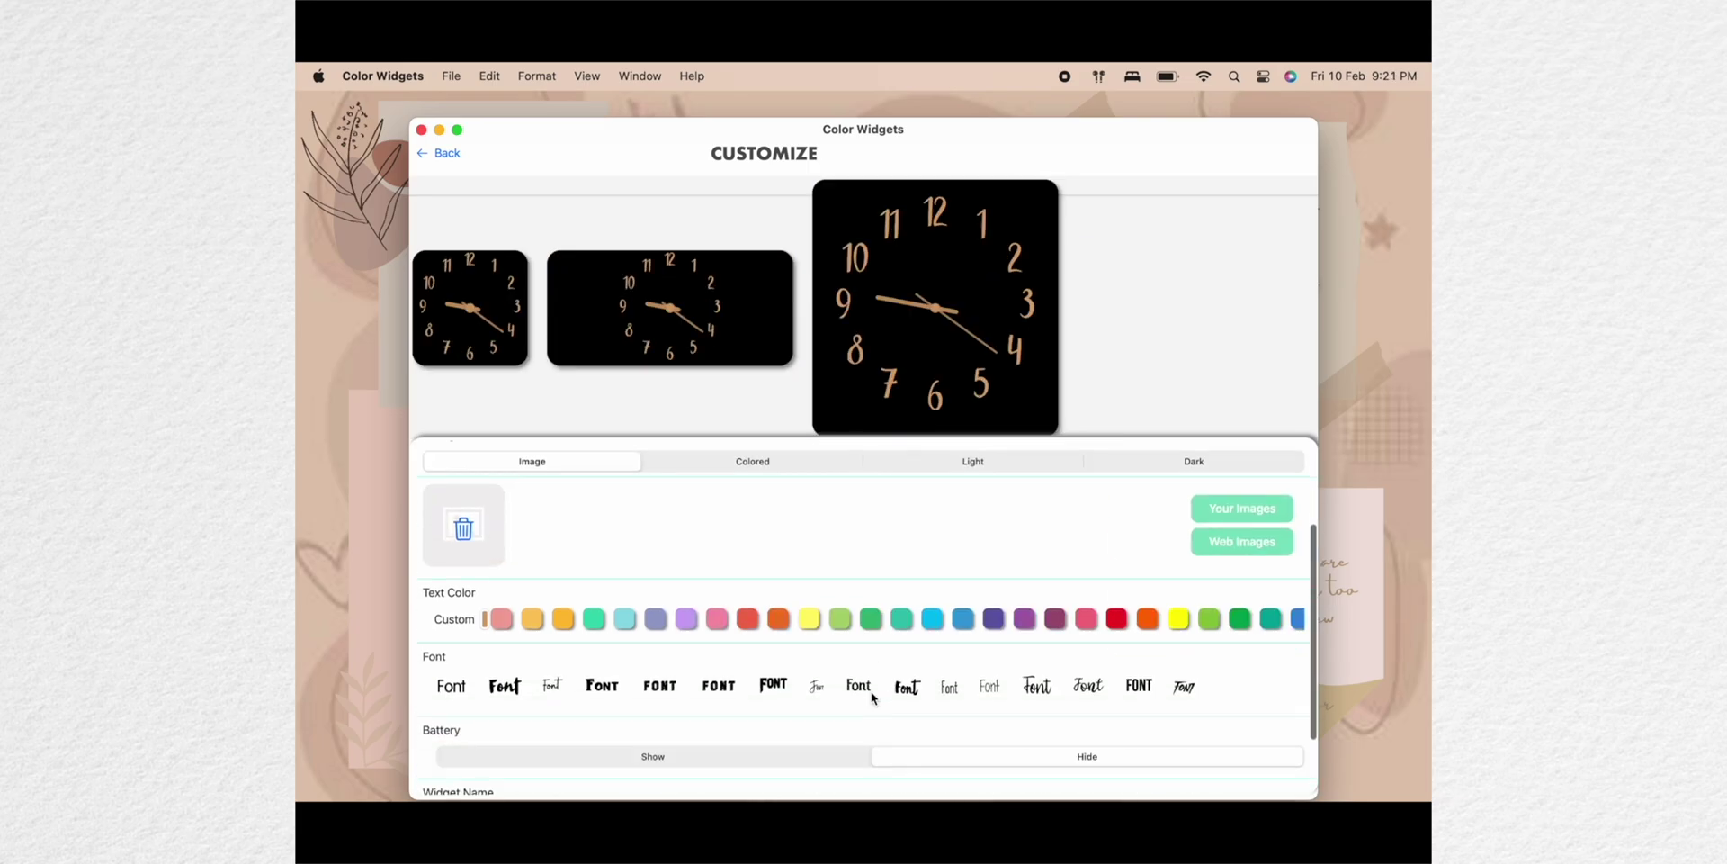
{"action": "left_click", "coordinate": [1234, 556]}
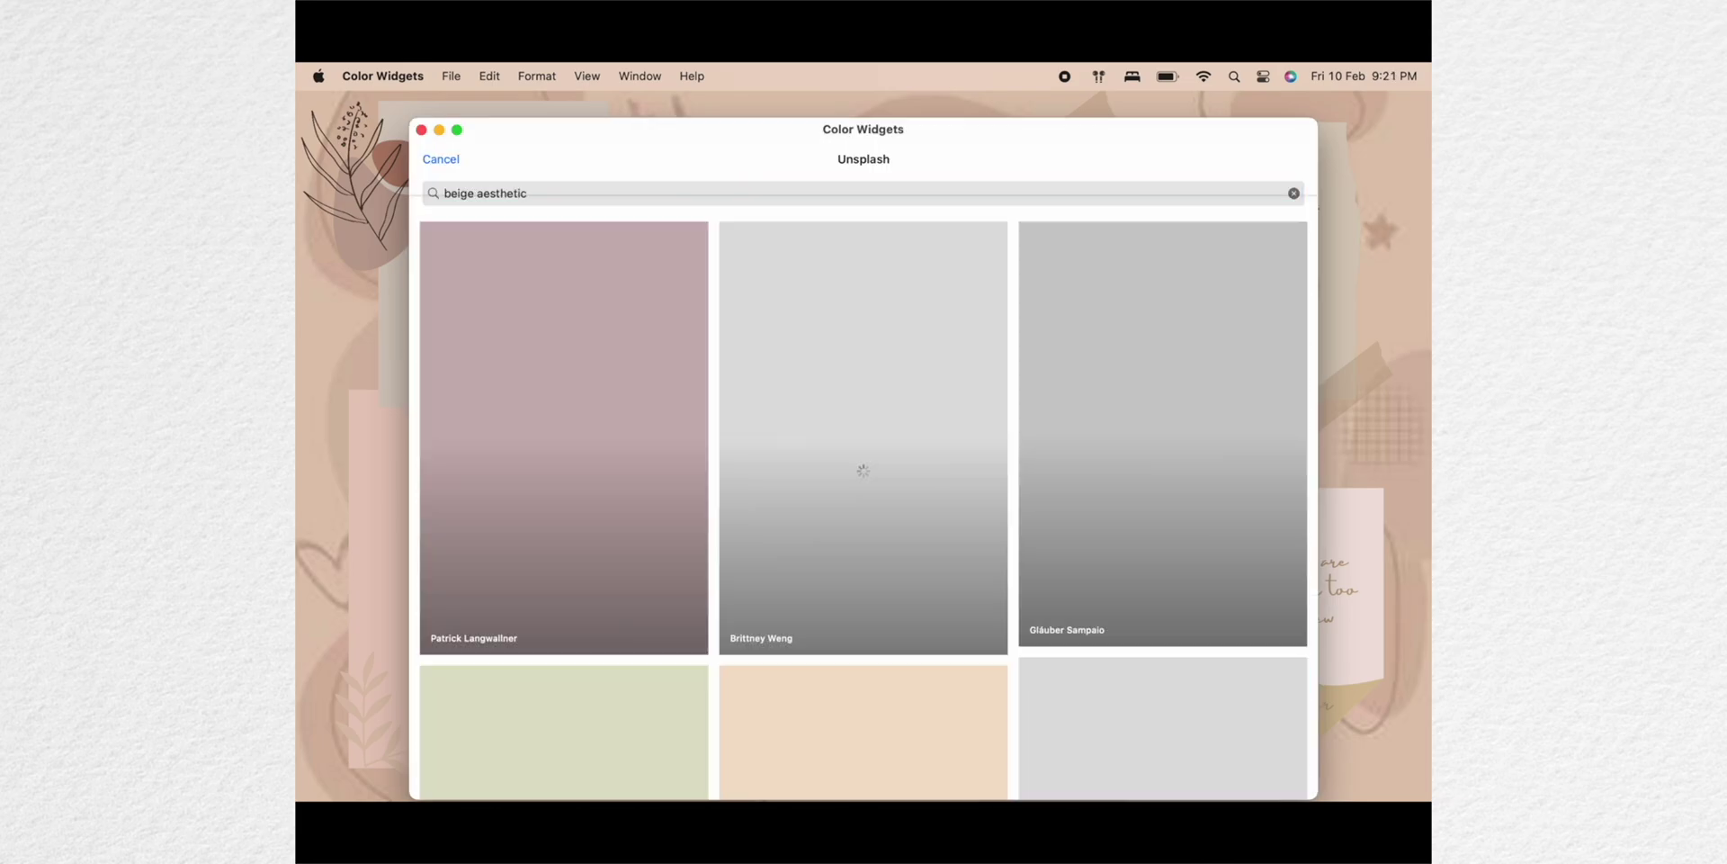
{"action": "scroll", "coordinate": [1126, 381], "scroll_direction": "down", "scroll_amount": 10}
{"action": "left_click", "coordinate": [1126, 381]}
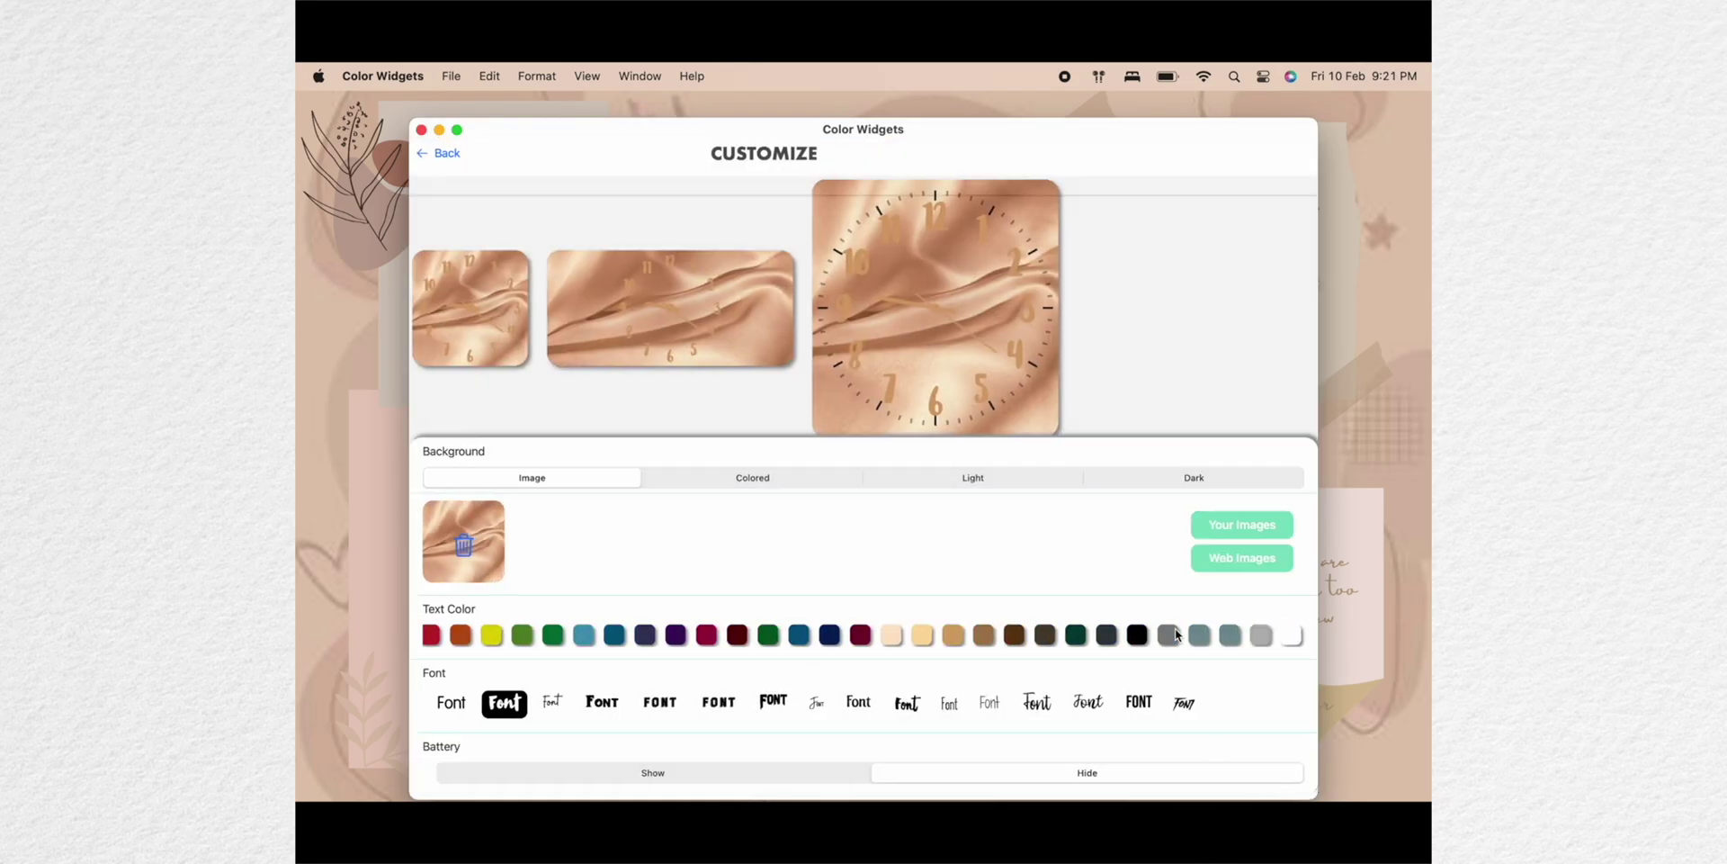
Colour the analog clock's text white, name the widget "Aclock" and save the design.
{"action": "left_click", "coordinate": [1293, 633]}
{"action": "scroll", "coordinate": [775, 687], "scroll_direction": "down", "scroll_amount": 2}
{"action": "left_click", "coordinate": [900, 731]}
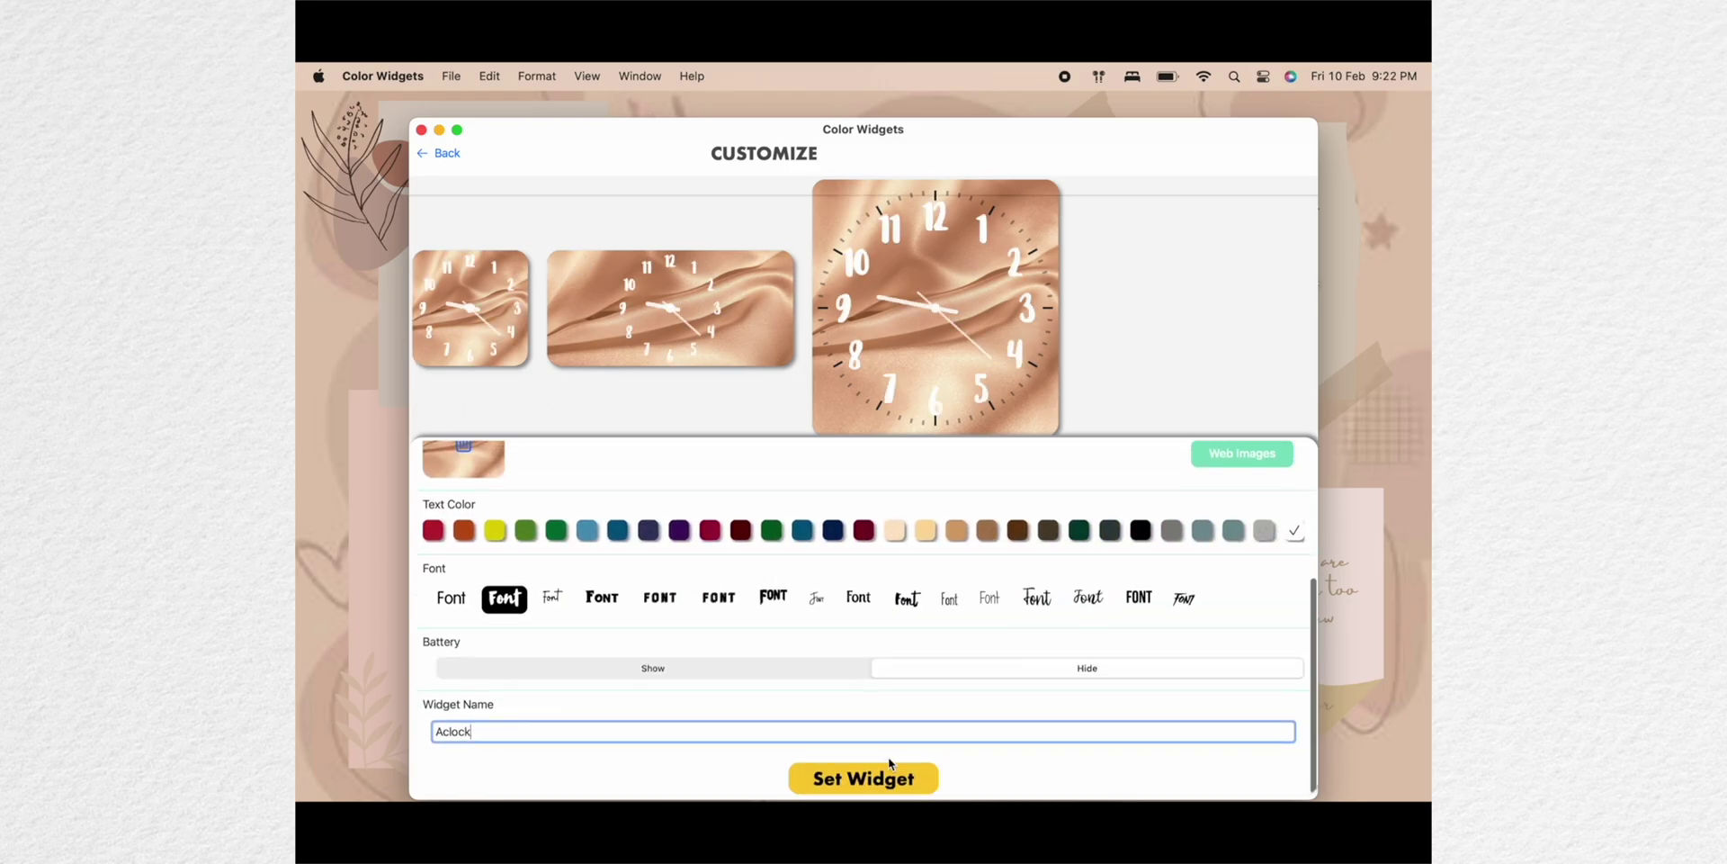
{"action": "left_click", "coordinate": [873, 789]}
Switch to Pinterest in Chrome and copy the "Don't stop until you're proud" picture from the beige aesthetic results to the desktop.
{"action": "scroll", "coordinate": [521, 397], "scroll_direction": "down", "scroll_amount": 3}
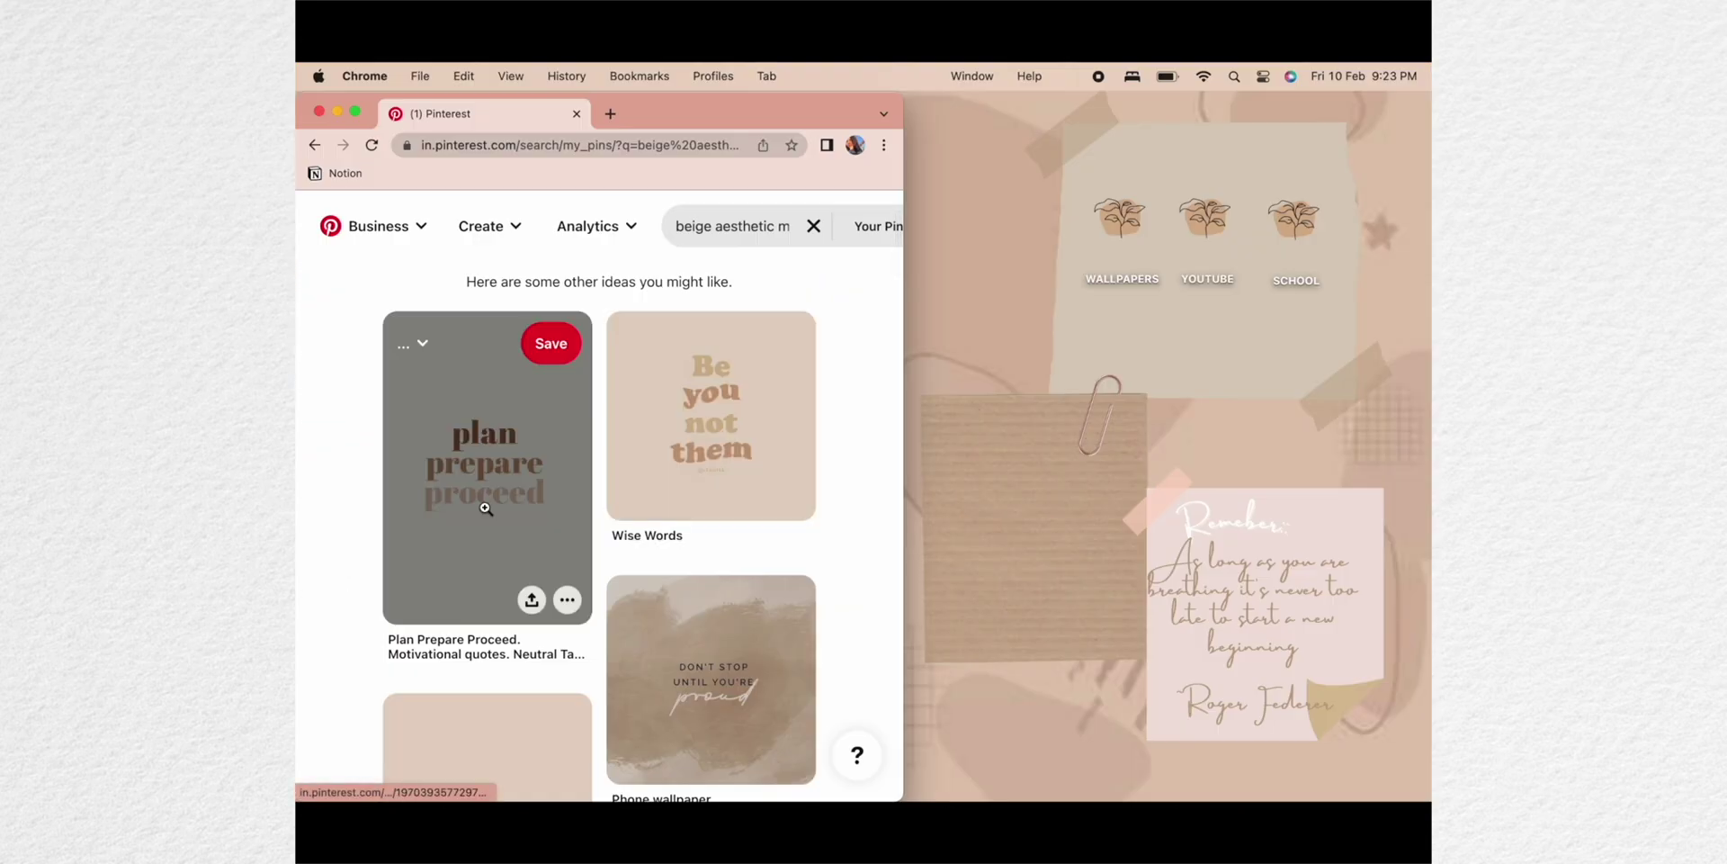
{"action": "scroll", "coordinate": [485, 508], "scroll_direction": "down", "scroll_amount": 3}
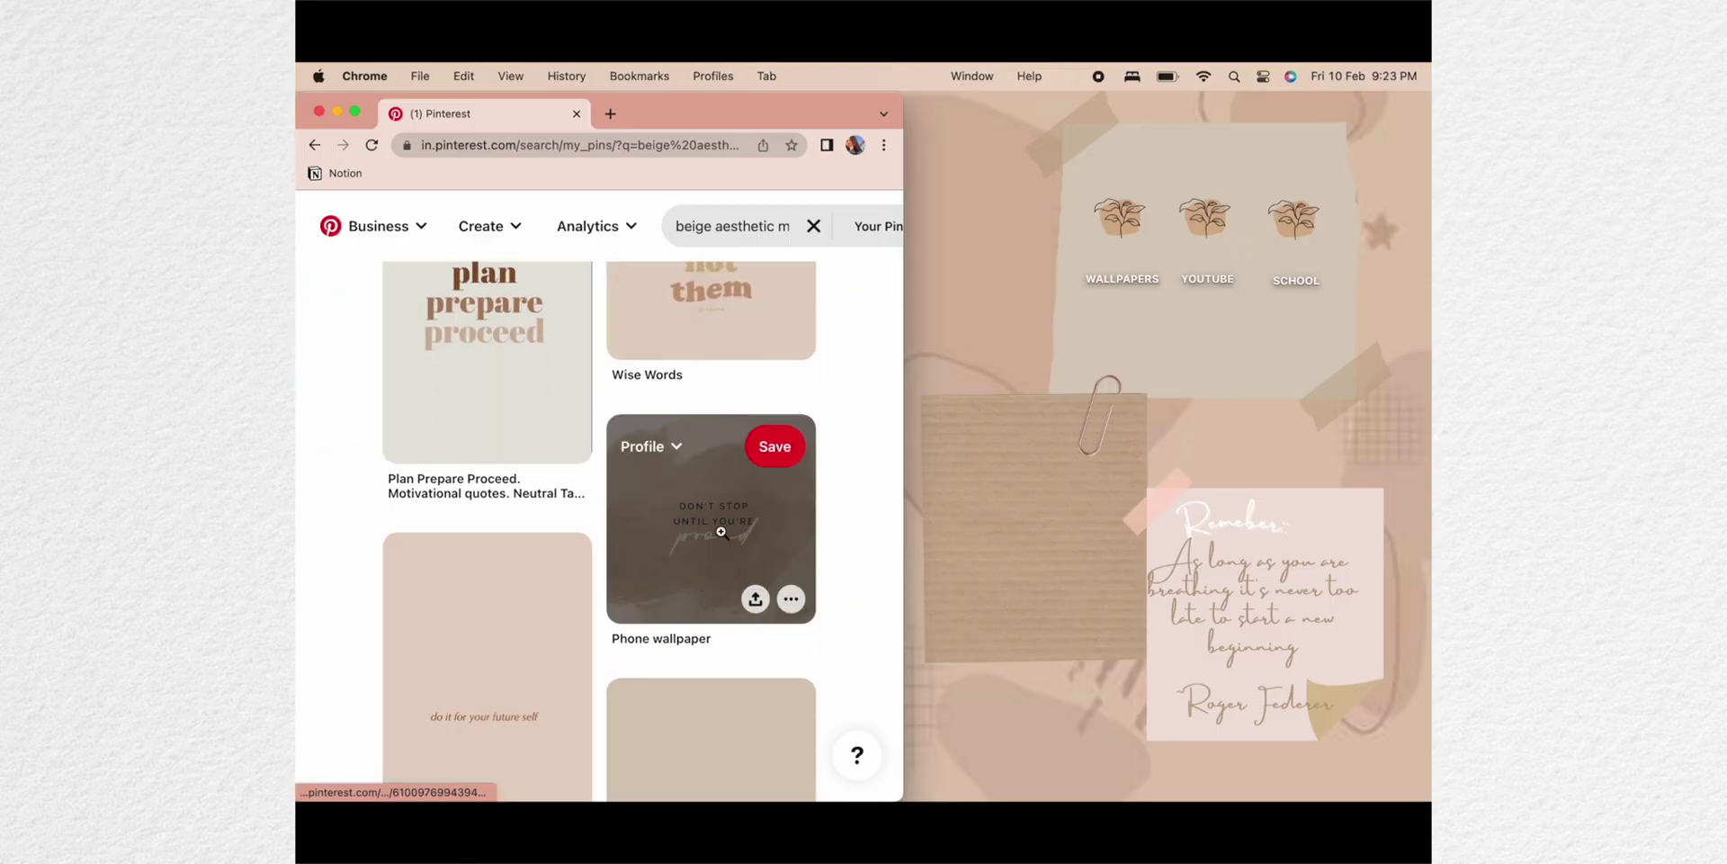
{"action": "left_click_drag", "start_coordinate": [721, 532], "coordinate": [1070, 454]}
In the Color Widgets calendar design, import the saved "Don't stop until you're proud" picture as the background, keeping the full crop.
{"action": "scroll", "coordinate": [521, 349], "scroll_direction": "down", "scroll_amount": 2}
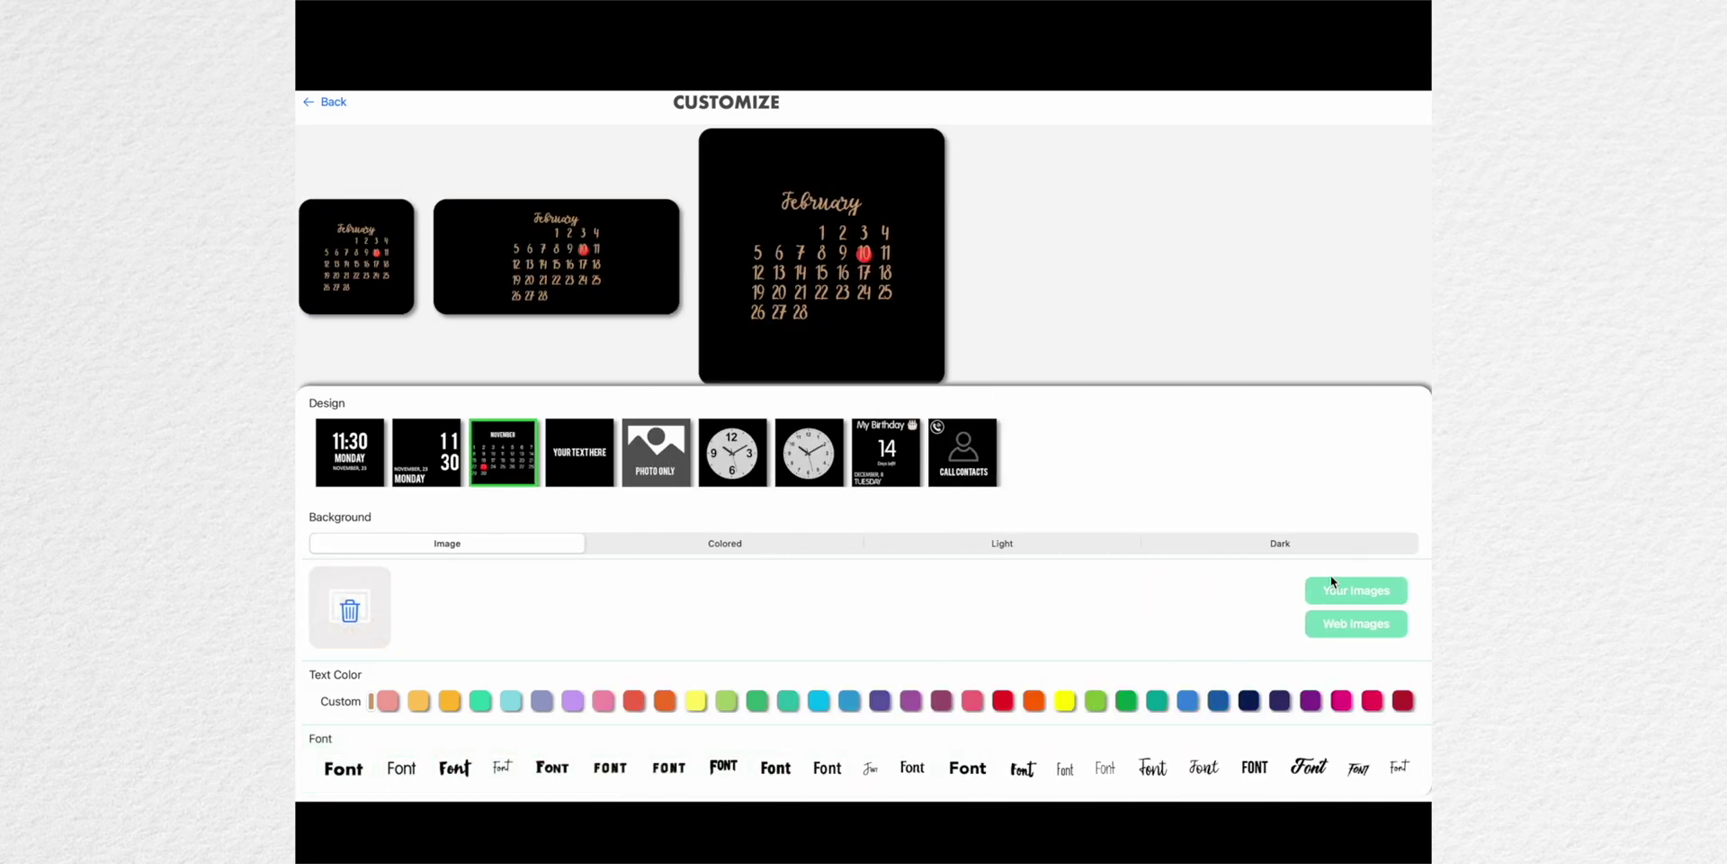
{"action": "left_click", "coordinate": [1328, 586]}
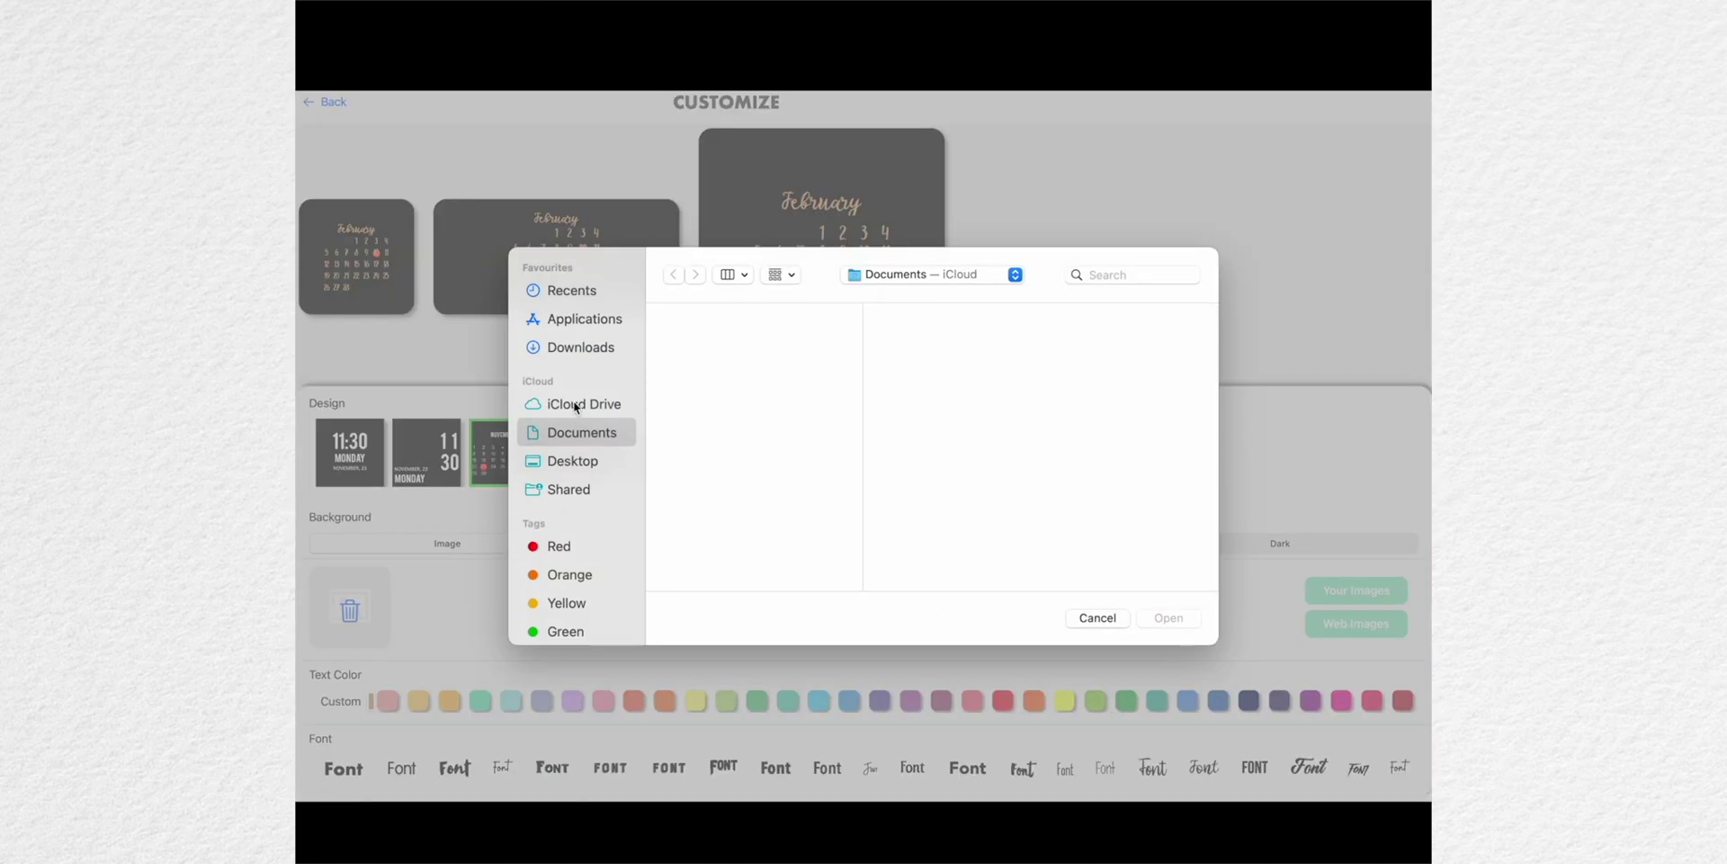
{"action": "left_click", "coordinate": [757, 317]}
{"action": "left_click", "coordinate": [1168, 617]}
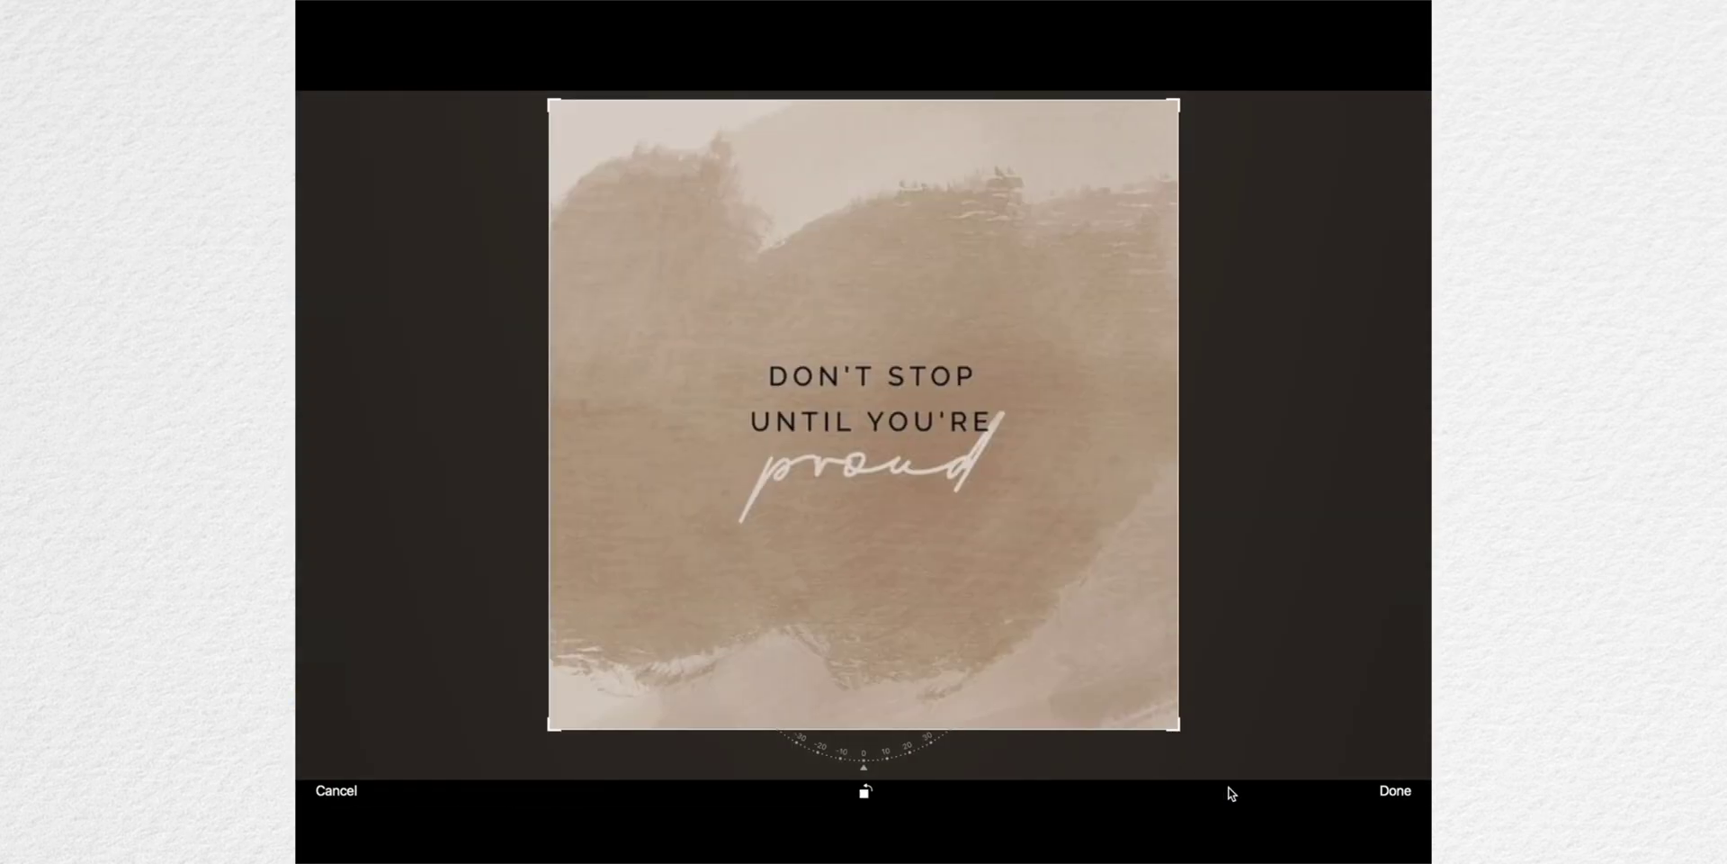
{"action": "left_click", "coordinate": [1394, 790]}
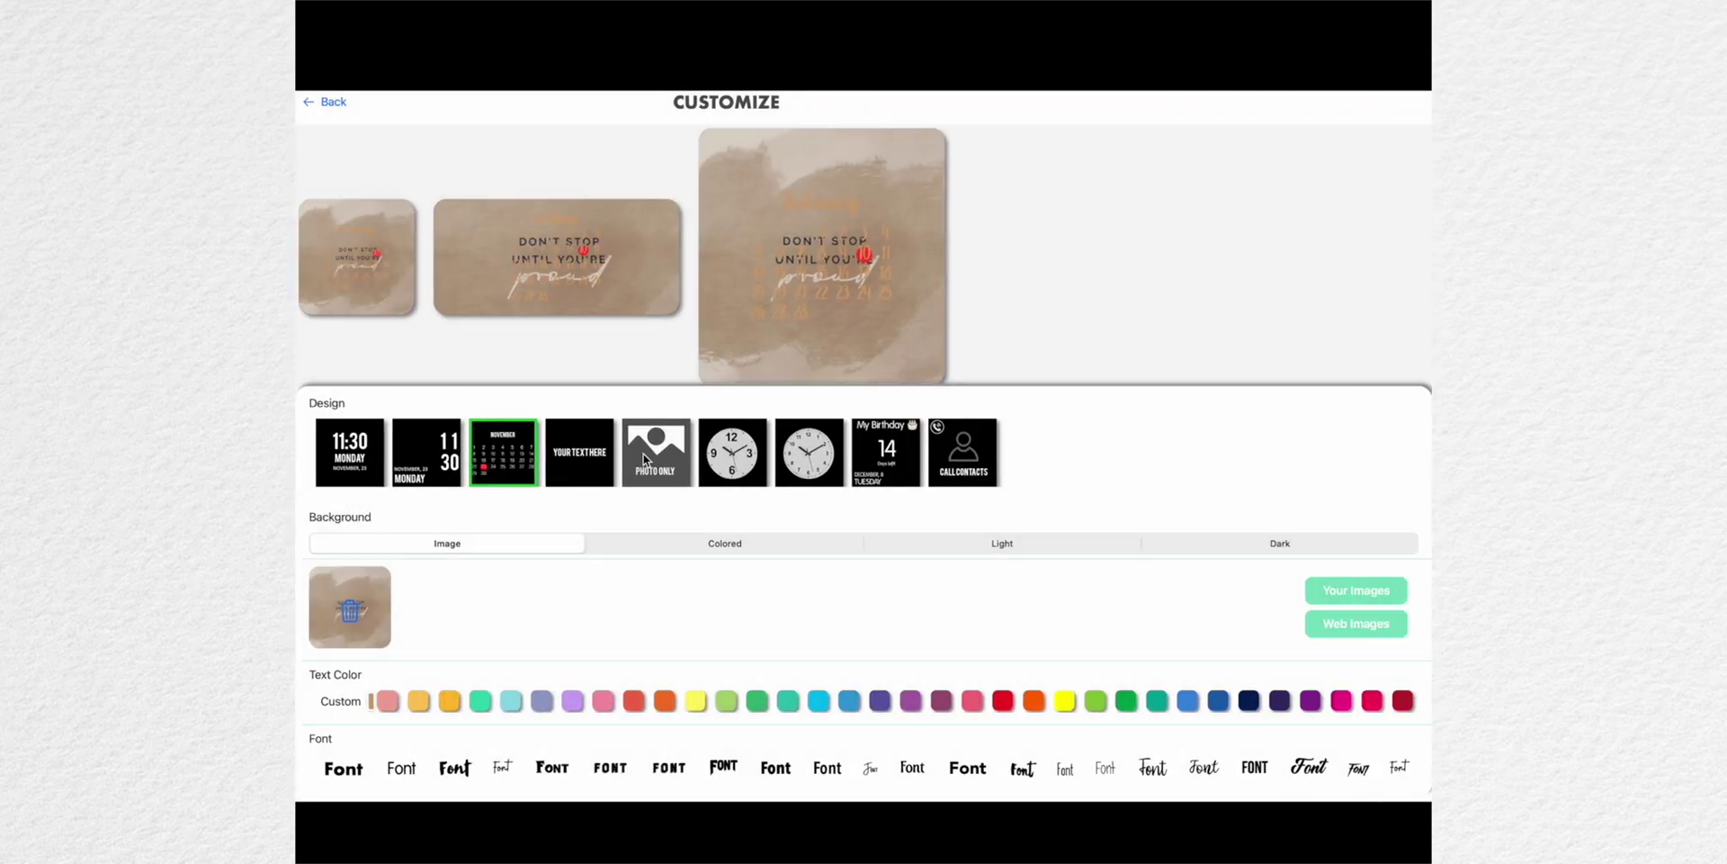
Try the photo and time layouts, then switch the "proud" widget to the custom-text design with no text and save it.
{"action": "left_click", "coordinate": [657, 455]}
{"action": "left_click", "coordinate": [370, 462]}
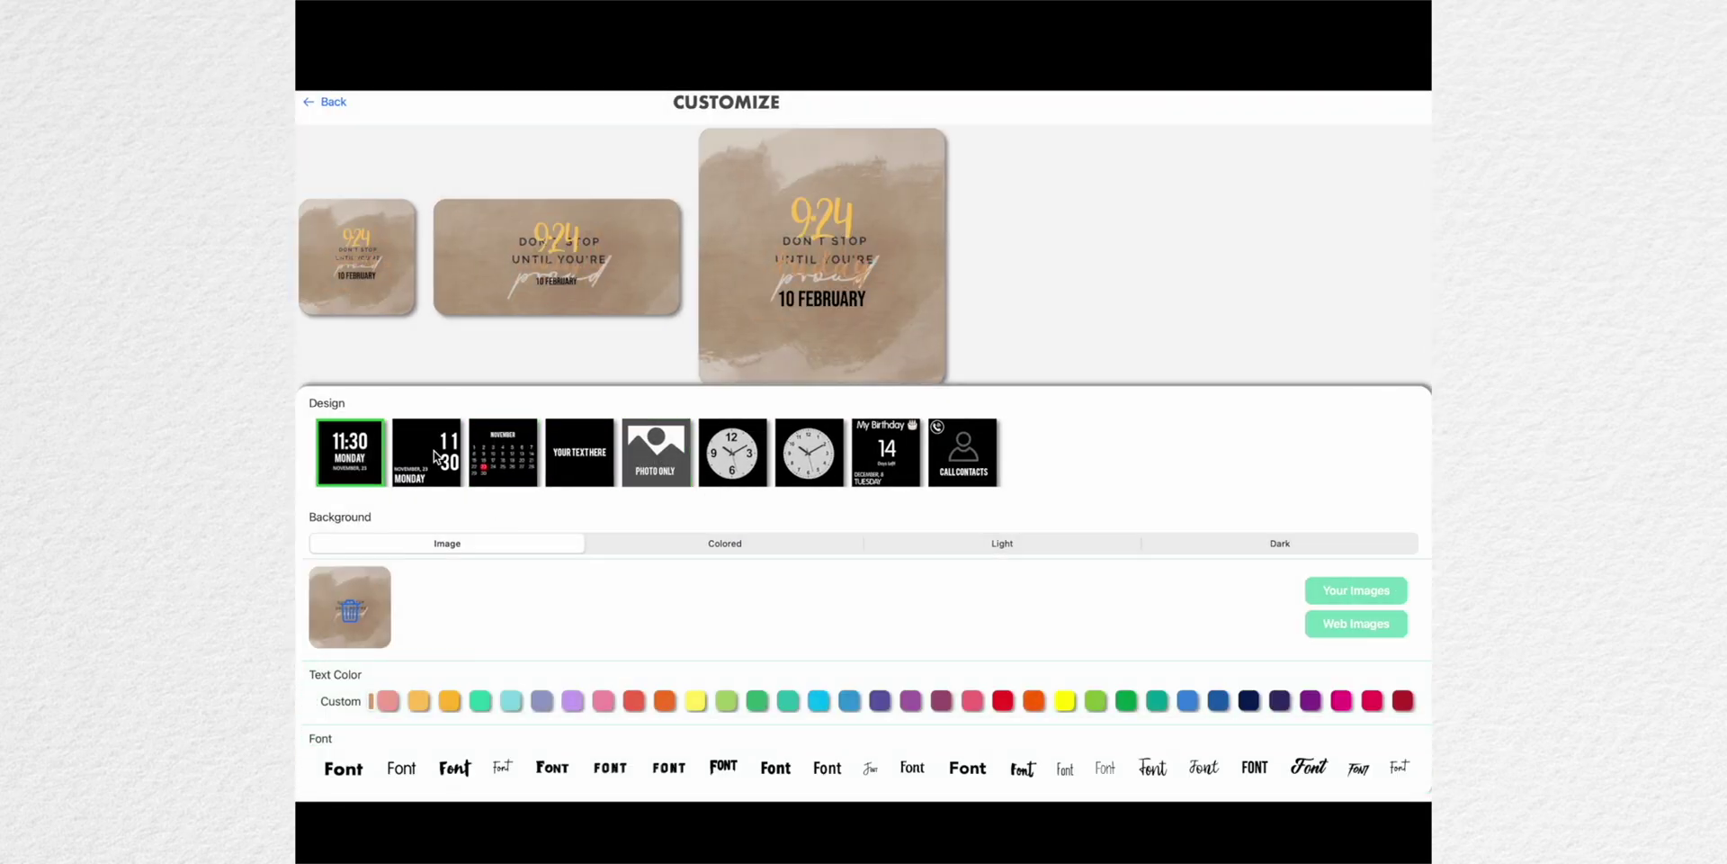
{"action": "left_click", "coordinate": [438, 456]}
{"action": "left_click", "coordinate": [579, 452]}
{"action": "scroll", "coordinate": [753, 708], "scroll_direction": "down", "scroll_amount": 4}
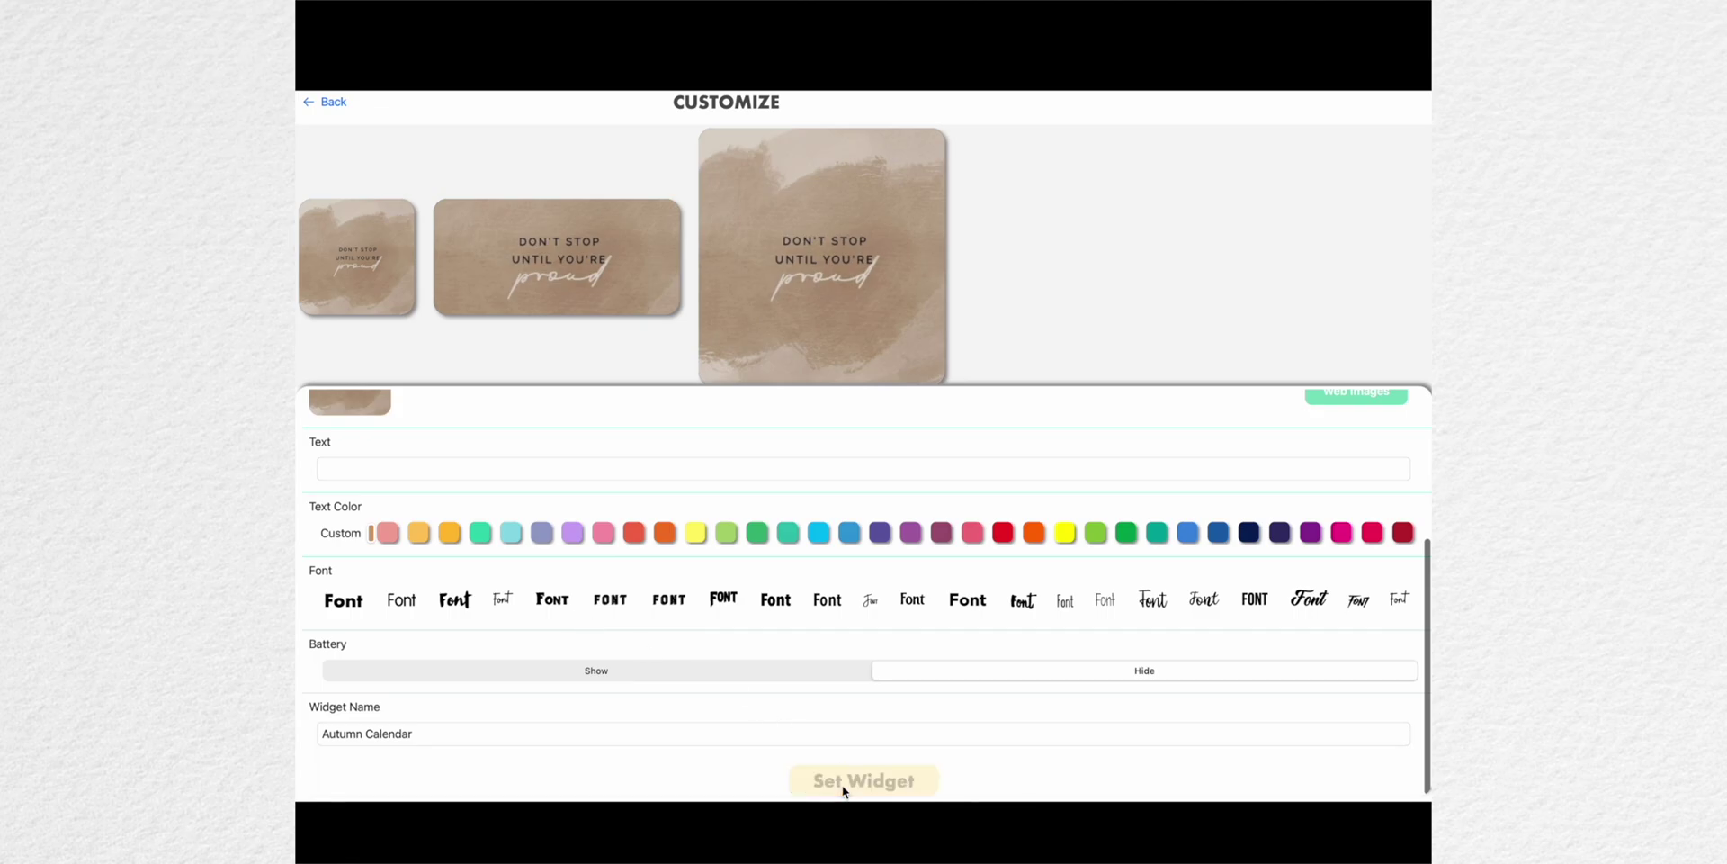
{"action": "left_click", "coordinate": [844, 786]}
Customise a time-and-date widget with the "Good things take time" background and give its text a bold brush font.
{"action": "scroll", "coordinate": [542, 468], "scroll_direction": "down", "scroll_amount": 3}
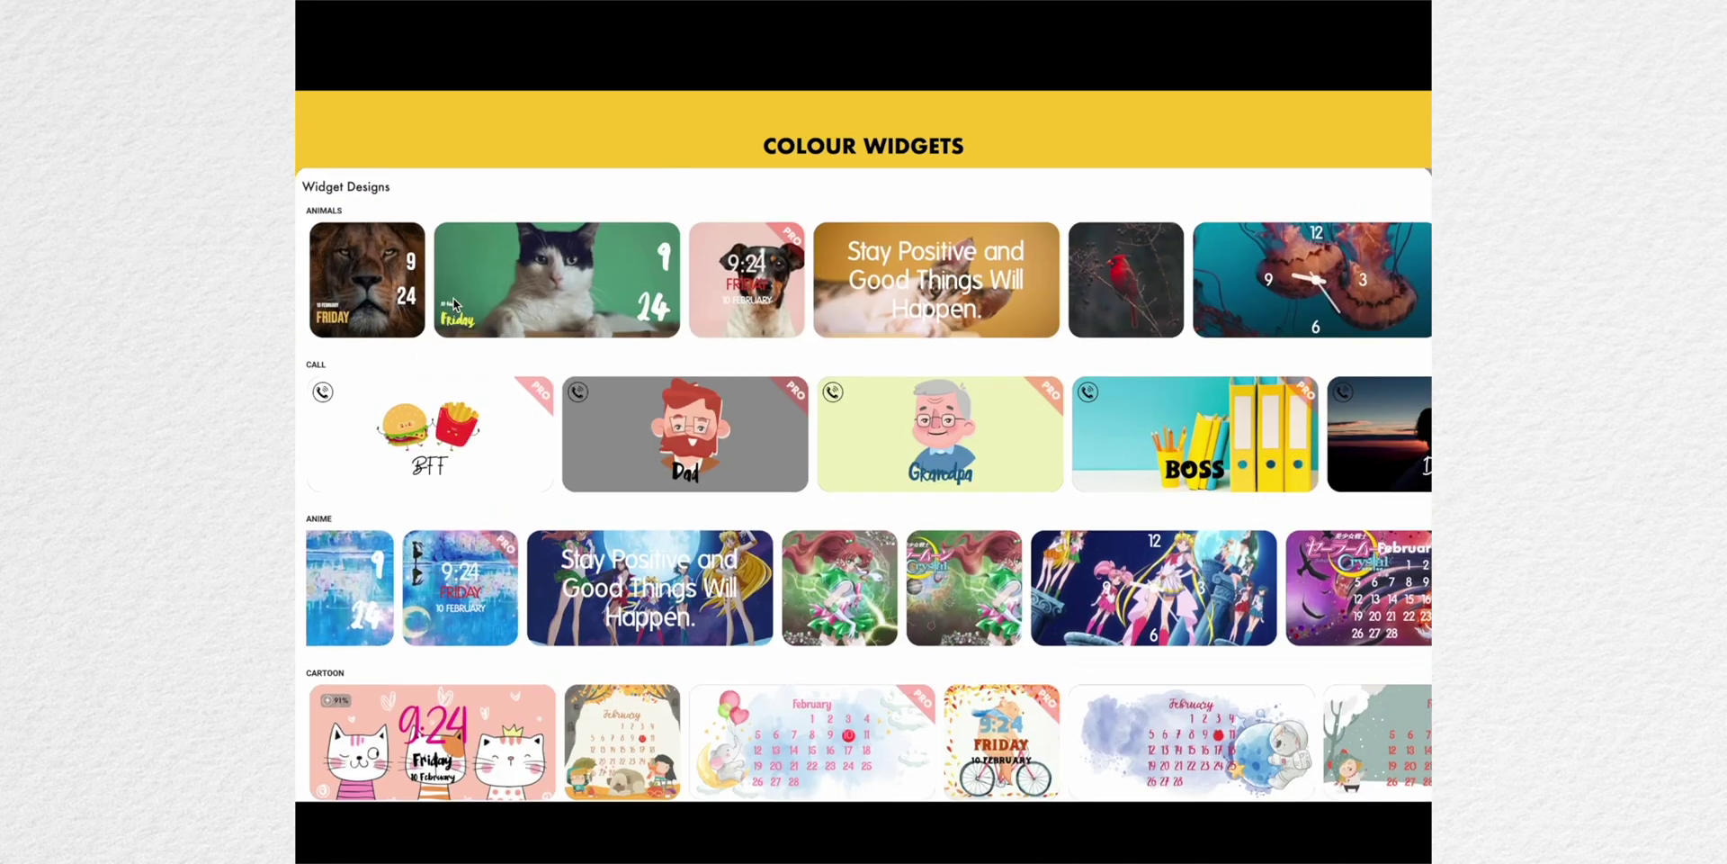
{"action": "left_click", "coordinate": [823, 278]}
{"action": "left_click", "coordinate": [879, 547]}
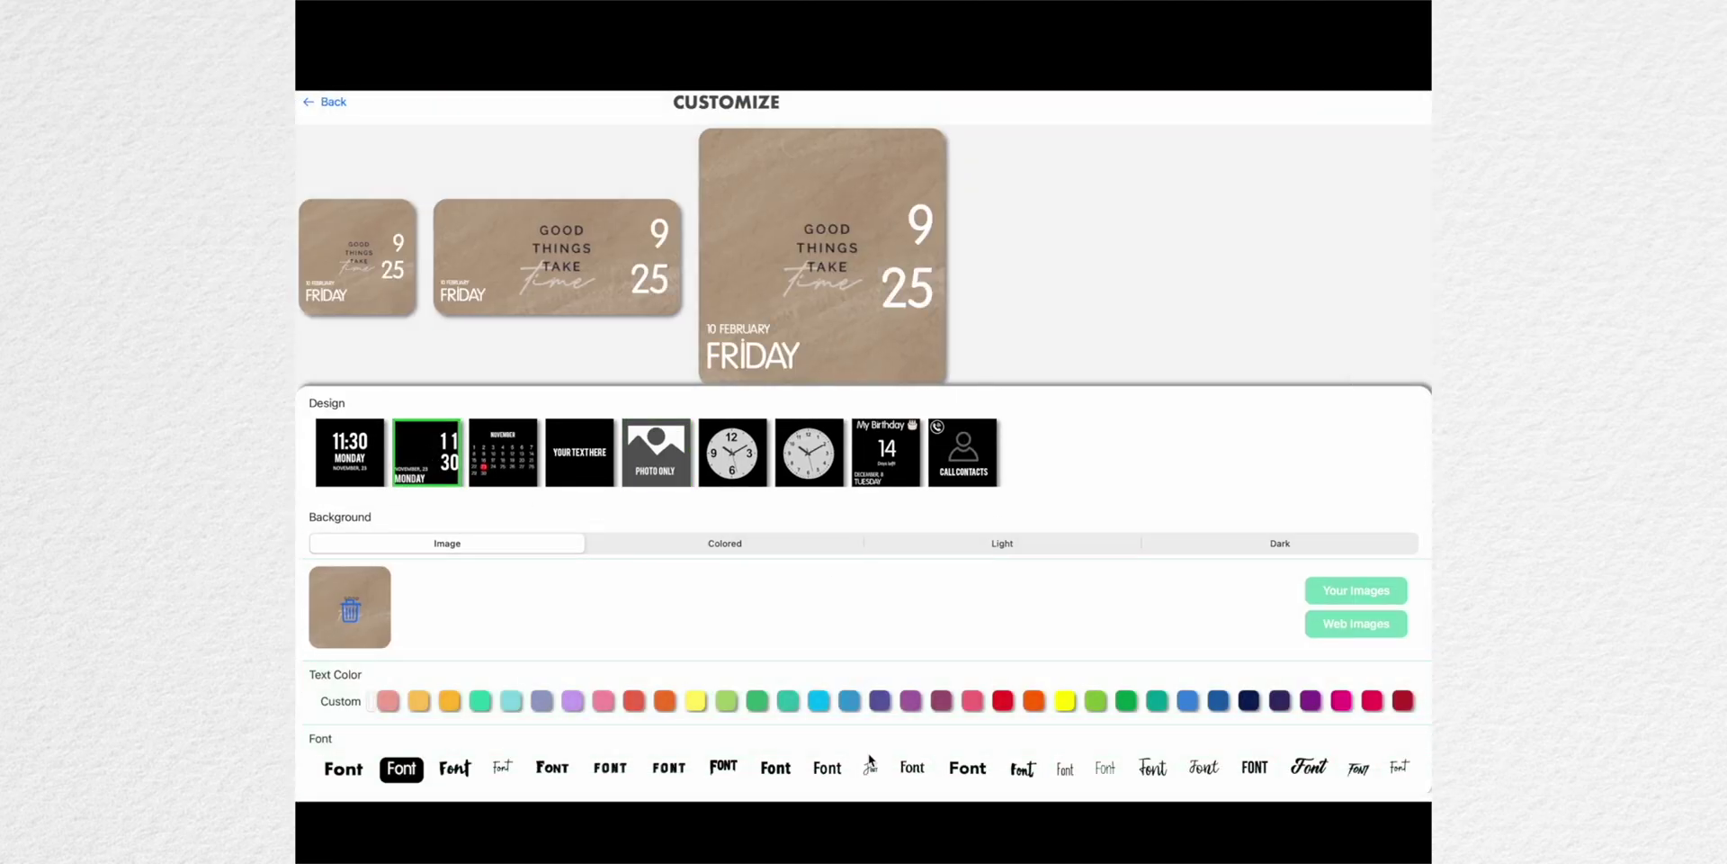
{"action": "scroll", "coordinate": [869, 763], "scroll_direction": "down", "scroll_amount": 2}
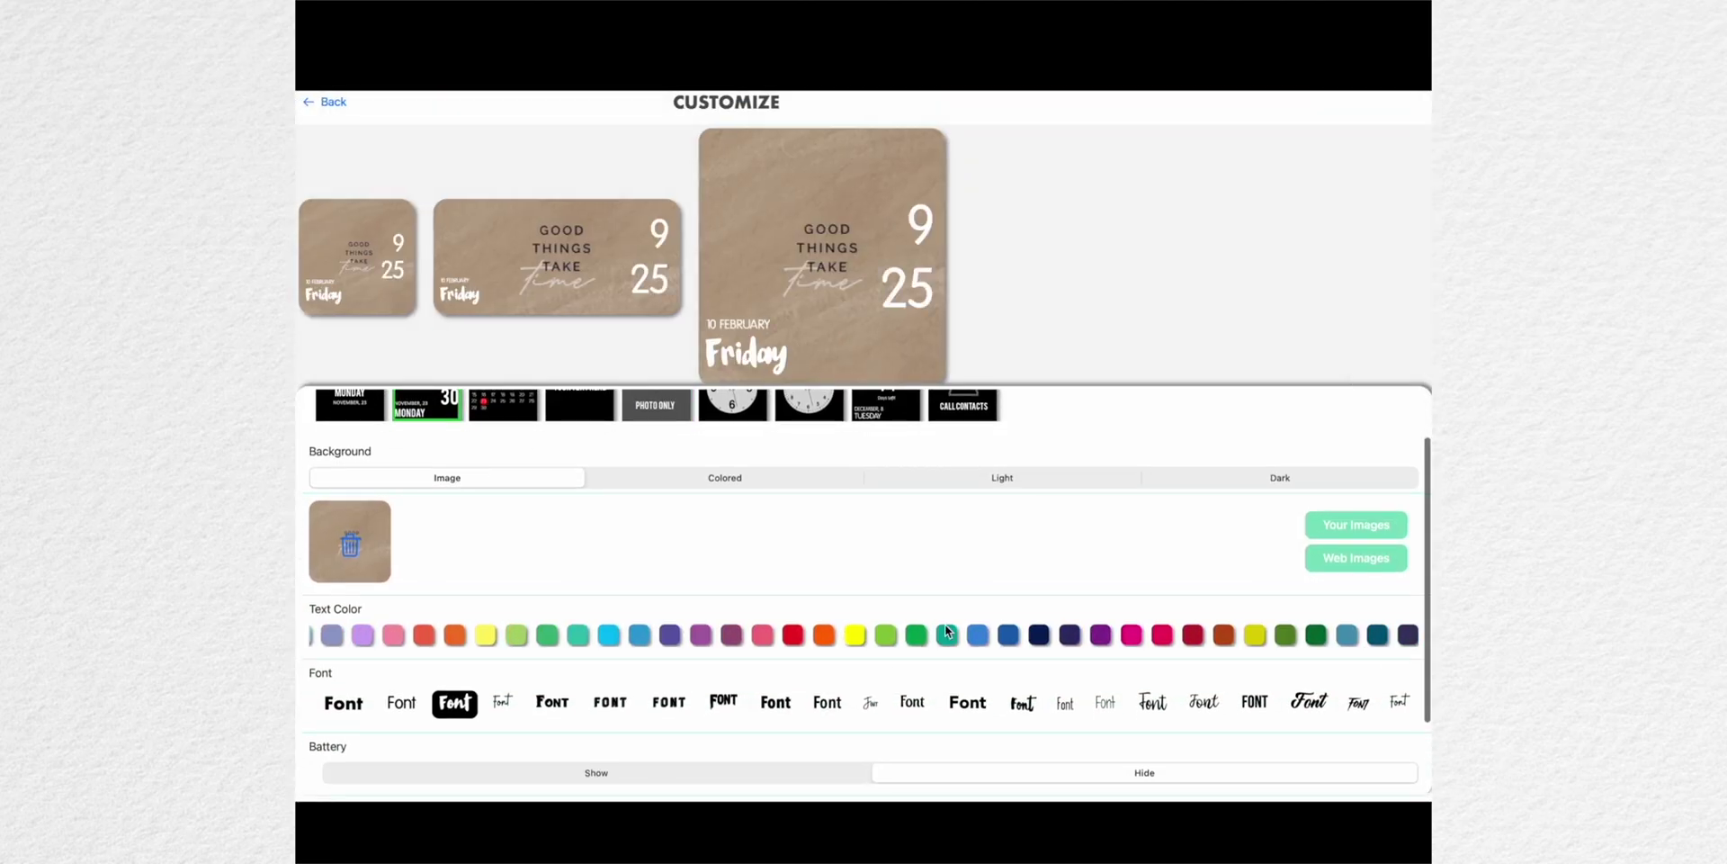
{"action": "scroll", "coordinate": [1202, 643], "scroll_direction": "down", "scroll_amount": 3}
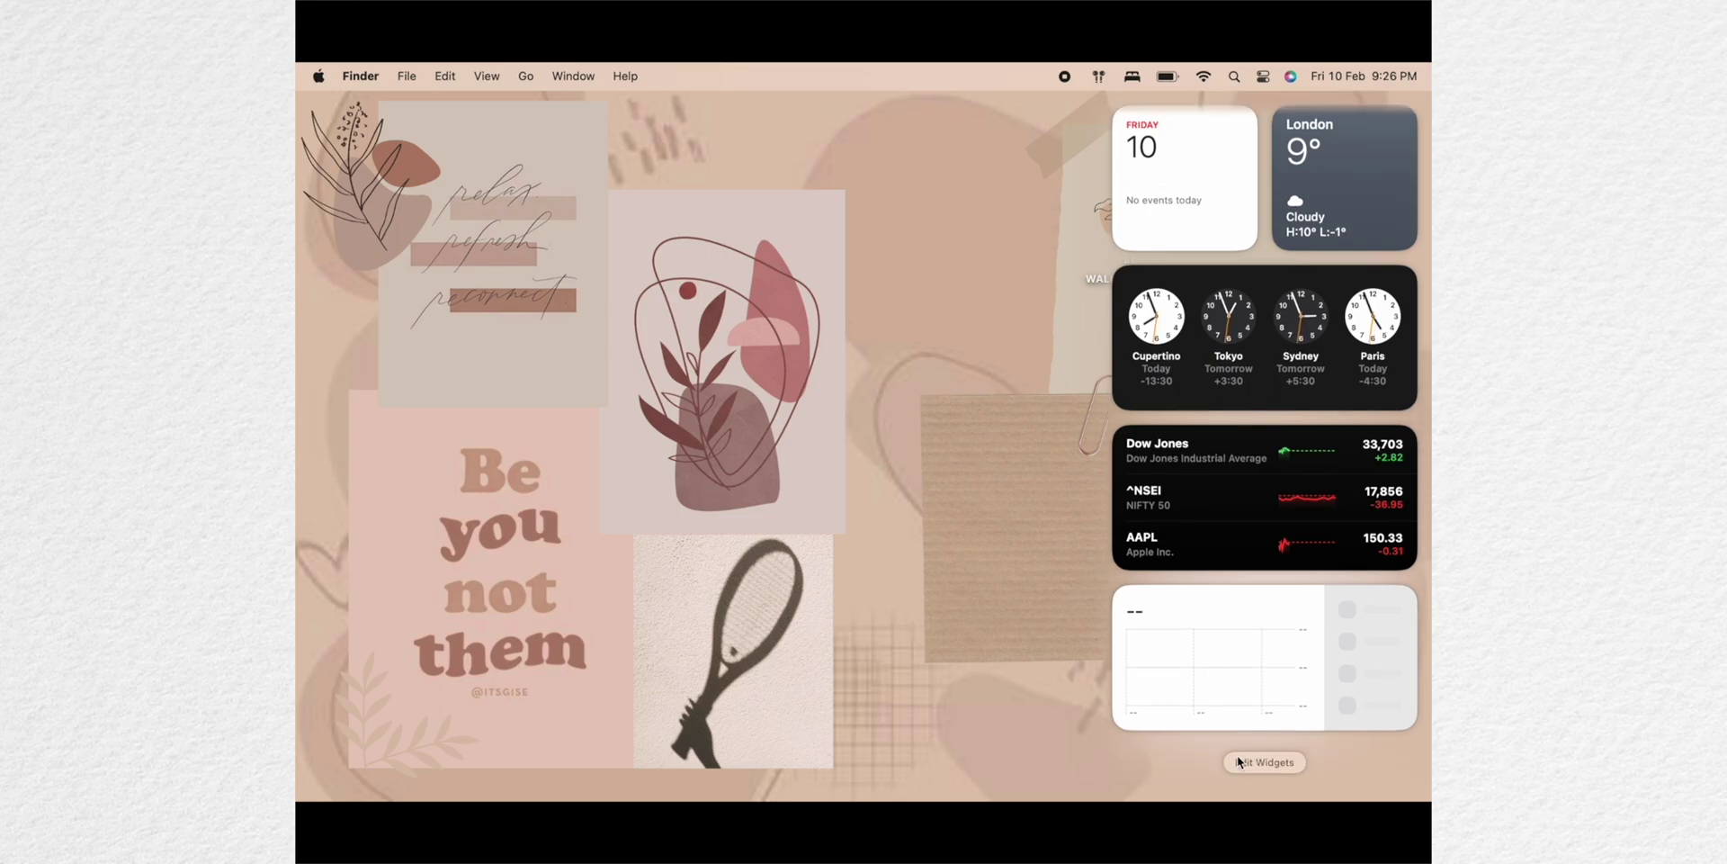
Start editing the Notification Center widgets and remove the Calendar and Weather widgets.
{"action": "left_click", "coordinate": [1239, 762]}
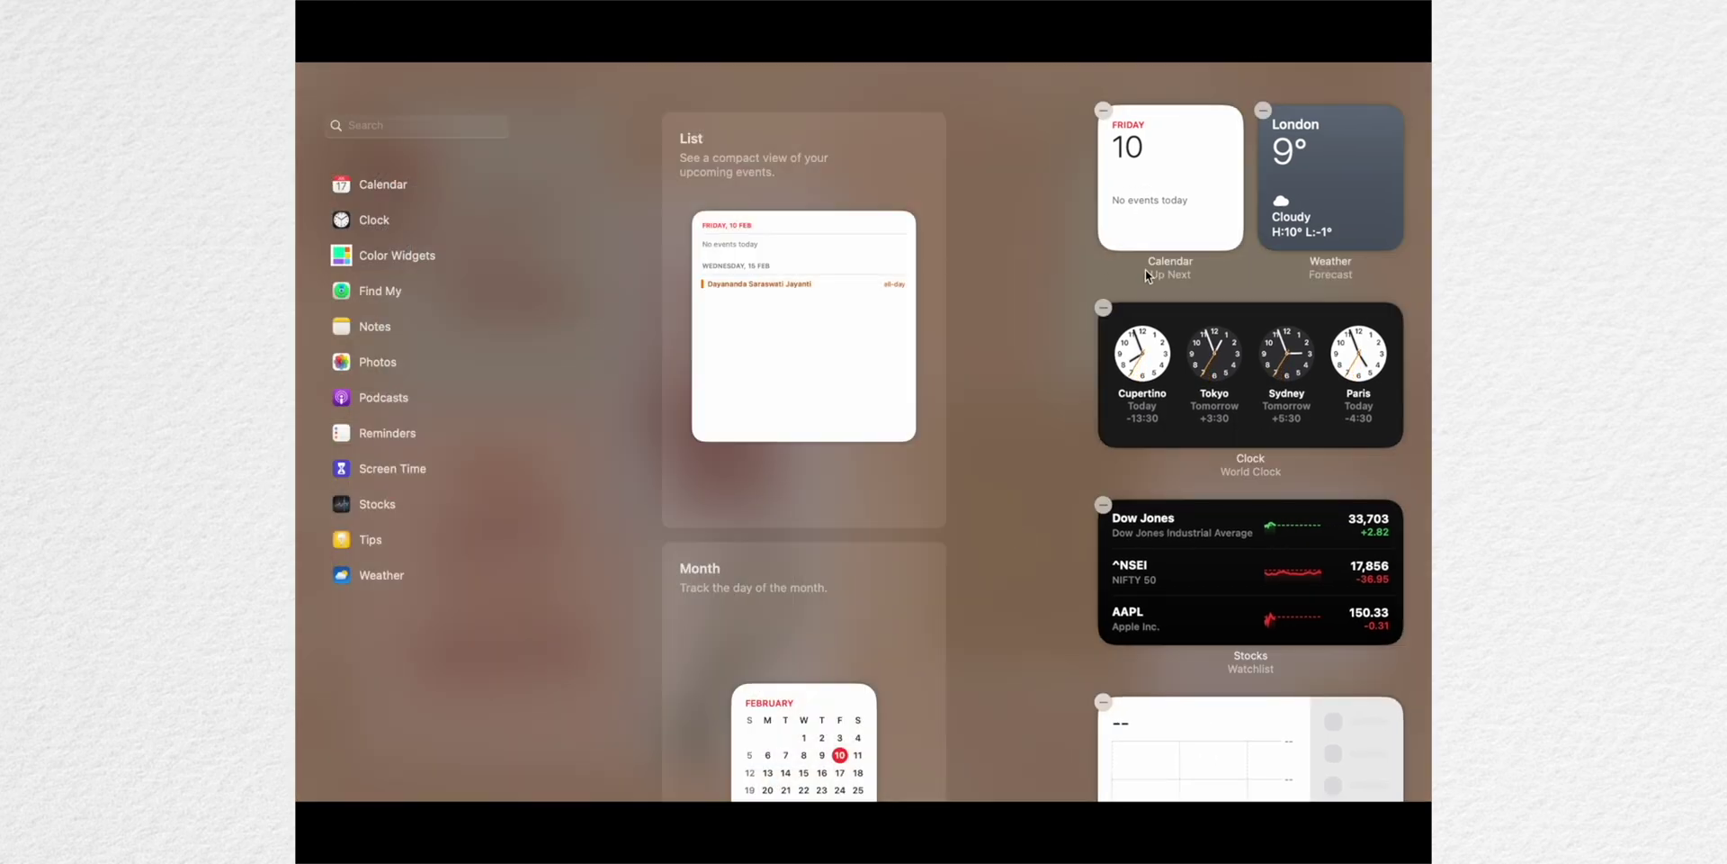
{"action": "right_click", "coordinate": [1128, 193]}
{"action": "left_click", "coordinate": [1193, 311]}
{"action": "left_click", "coordinate": [1099, 110]}
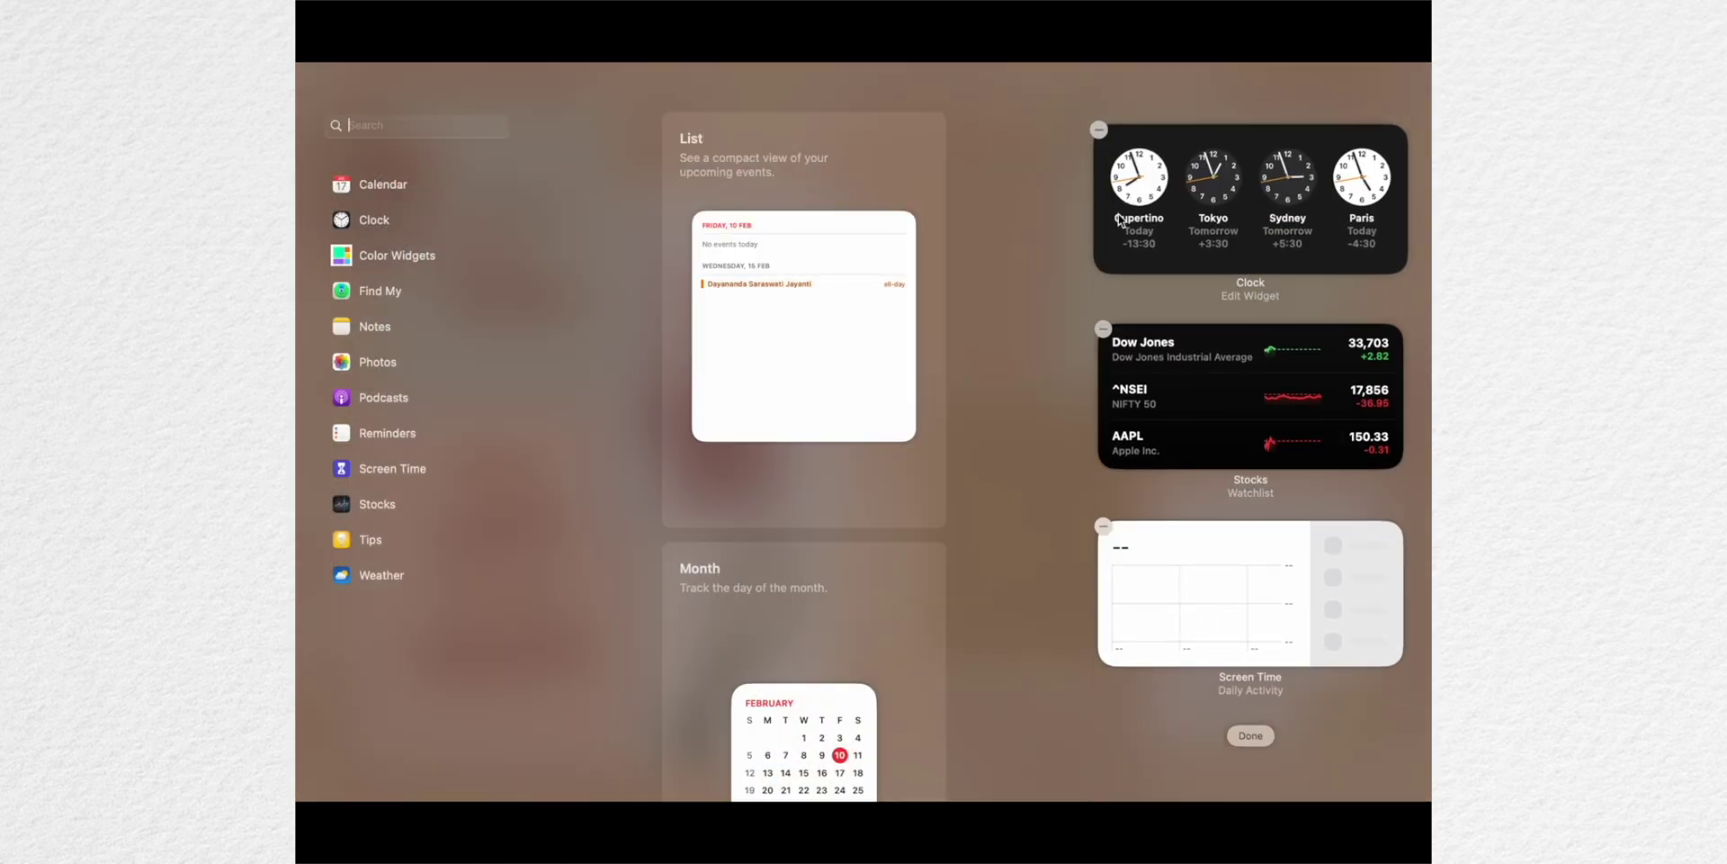
Add medium and small Color Widgets to the Notification Center from the widget gallery.
{"action": "left_click", "coordinate": [397, 256]}
{"action": "left_click", "coordinate": [804, 499]}
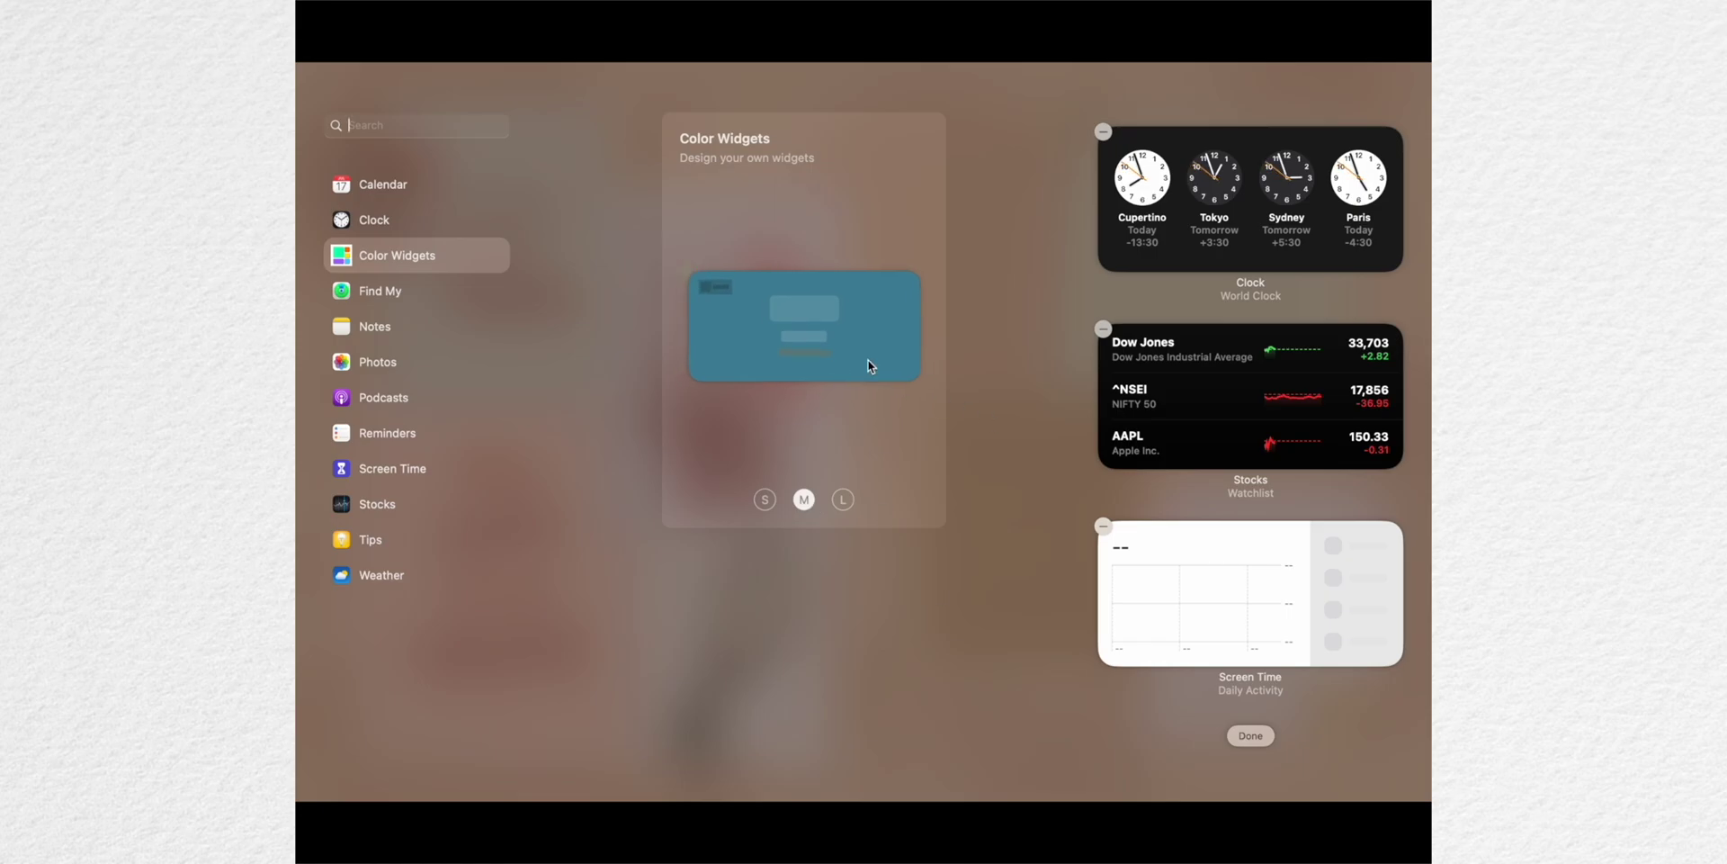
{"action": "left_click", "coordinate": [796, 326]}
{"action": "left_click", "coordinate": [765, 500]}
{"action": "left_click", "coordinate": [803, 328]}
{"action": "left_click", "coordinate": [803, 499]}
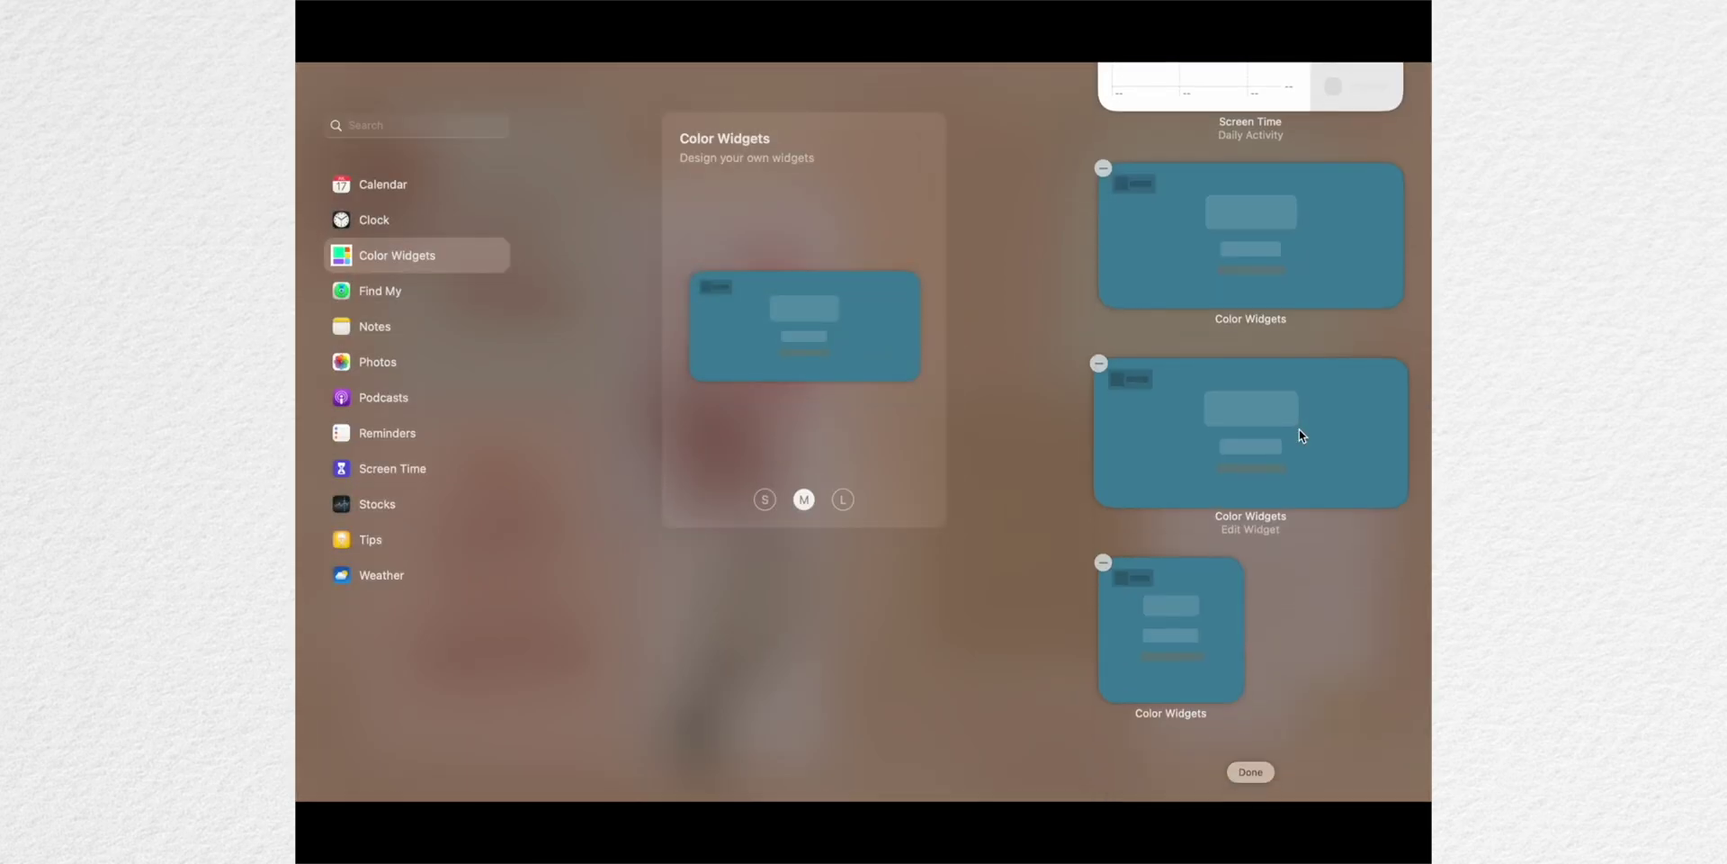
Edit the newly placed Color Widgets so they use the saved designs.
{"action": "left_click", "coordinate": [1299, 434]}
{"action": "left_click", "coordinate": [1350, 409]}
{"action": "left_click", "coordinate": [1182, 443]}
{"action": "left_click", "coordinate": [1363, 330]}
{"action": "scroll", "coordinate": [1313, 488], "scroll_direction": "up", "scroll_amount": 3}
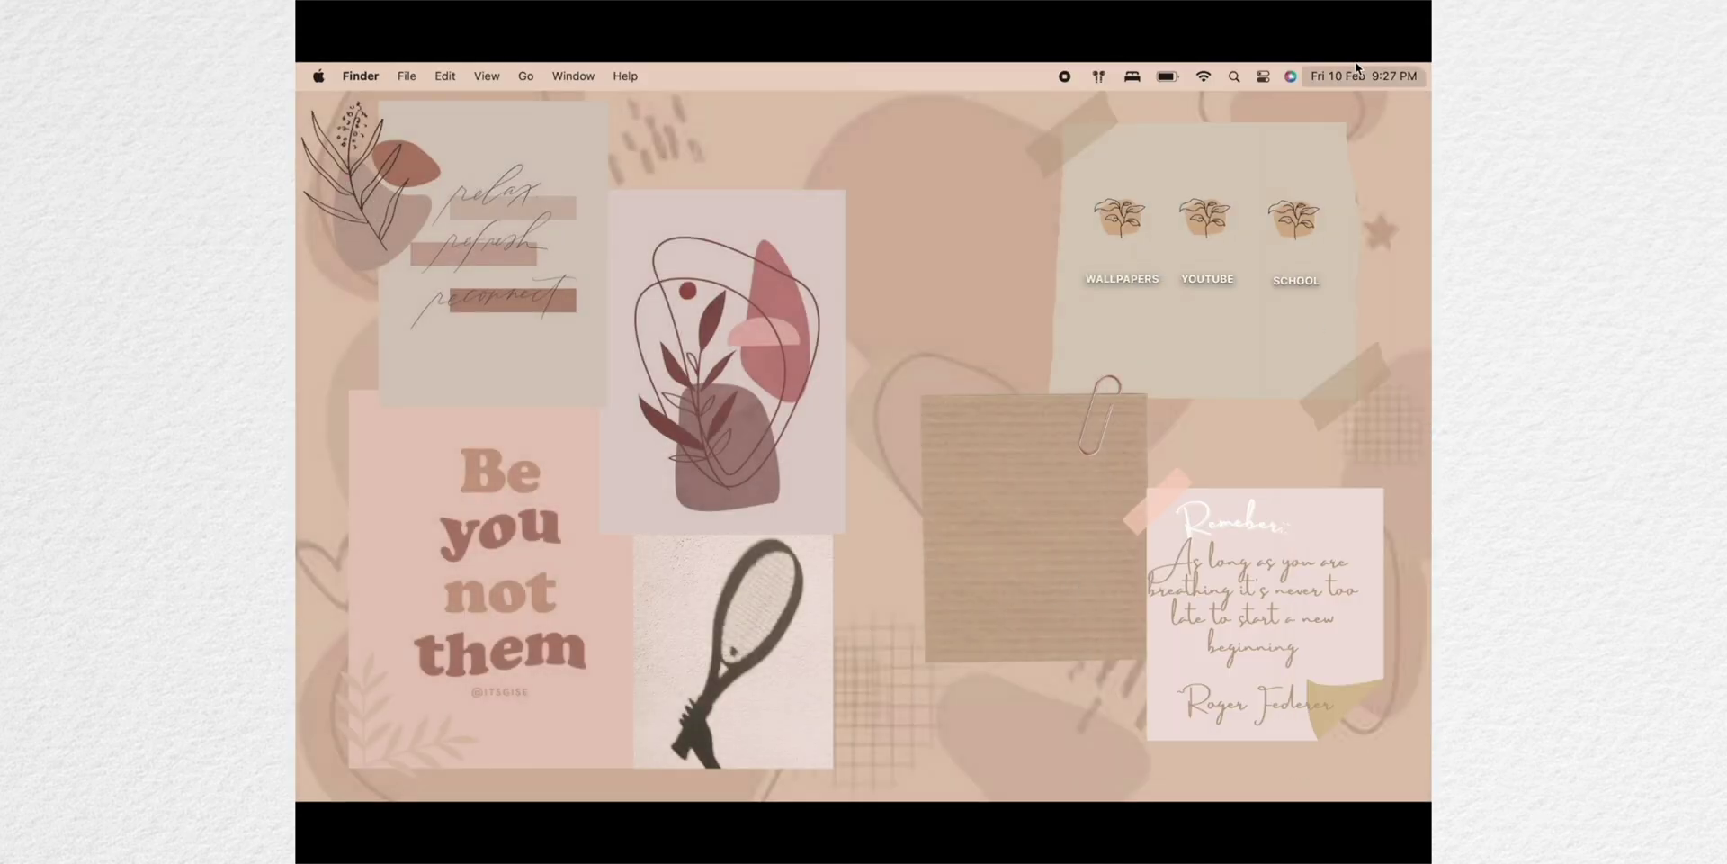
Reopen the Notification Center for editing and move the Screen Time widget below the small clock and "Good things take time" widgets.
{"action": "left_click", "coordinate": [1358, 71]}
{"action": "right_click", "coordinate": [1228, 552]}
{"action": "left_click", "coordinate": [1359, 72]}
{"action": "left_click", "coordinate": [1358, 72]}
{"action": "left_click", "coordinate": [1250, 759]}
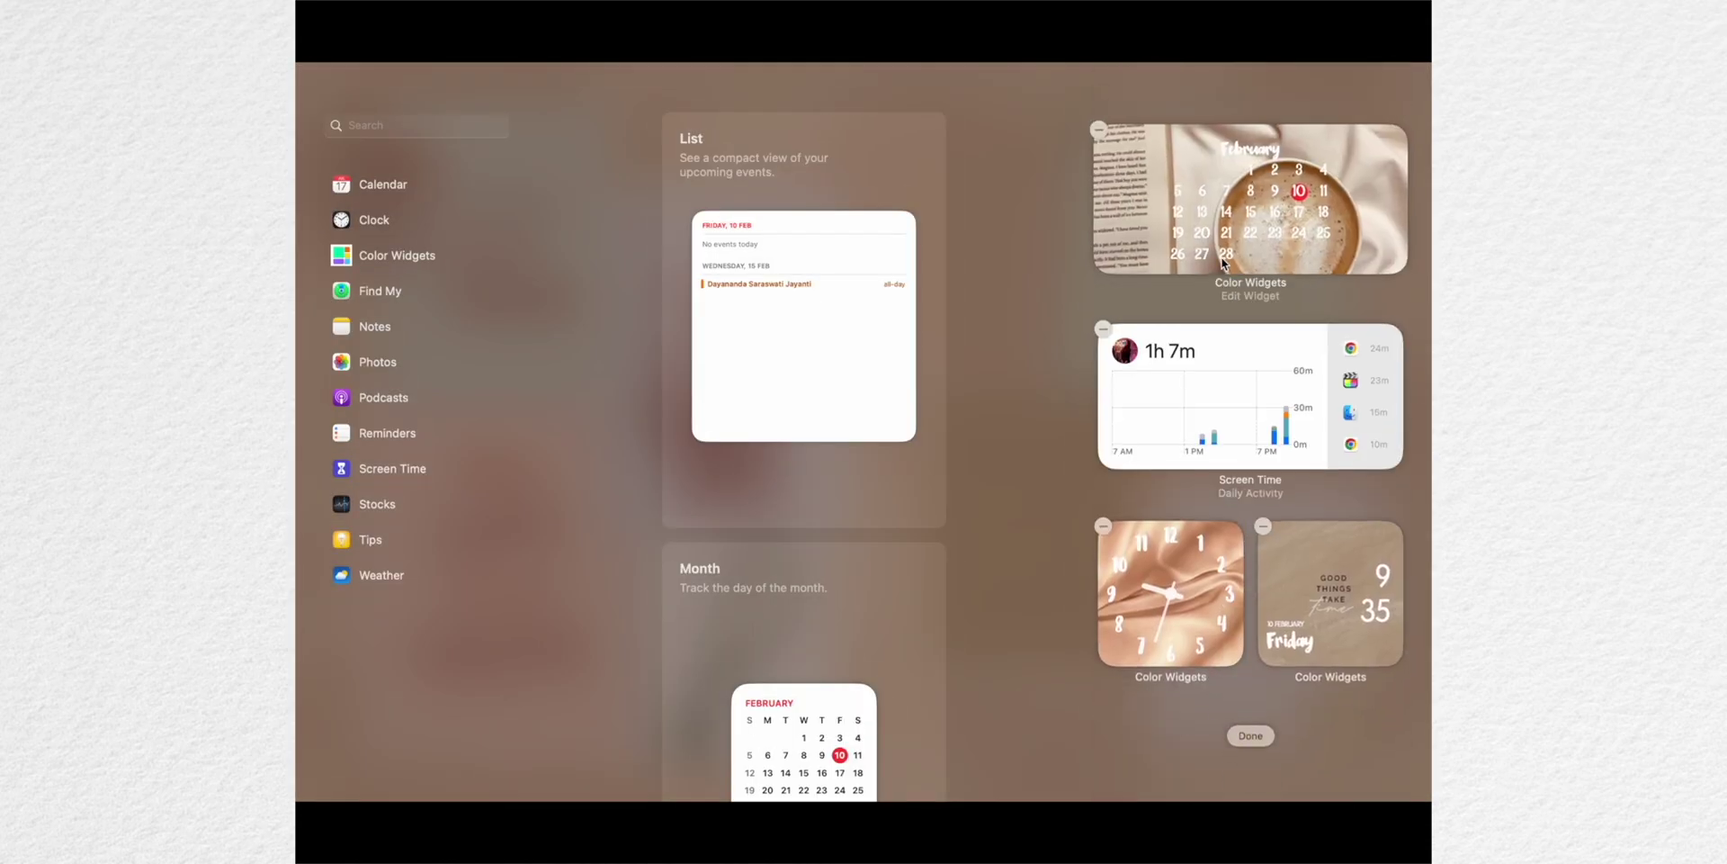
{"action": "left_click_drag", "start_coordinate": [1217, 333], "coordinate": [1215, 529]}
{"action": "left_click", "coordinate": [1250, 584]}
{"action": "left_click", "coordinate": [1035, 614]}
Add the small Notes folder widget below the Screen Time widget and return to the desktop.
{"action": "scroll", "coordinate": [853, 355], "scroll_direction": "down", "scroll_amount": 1}
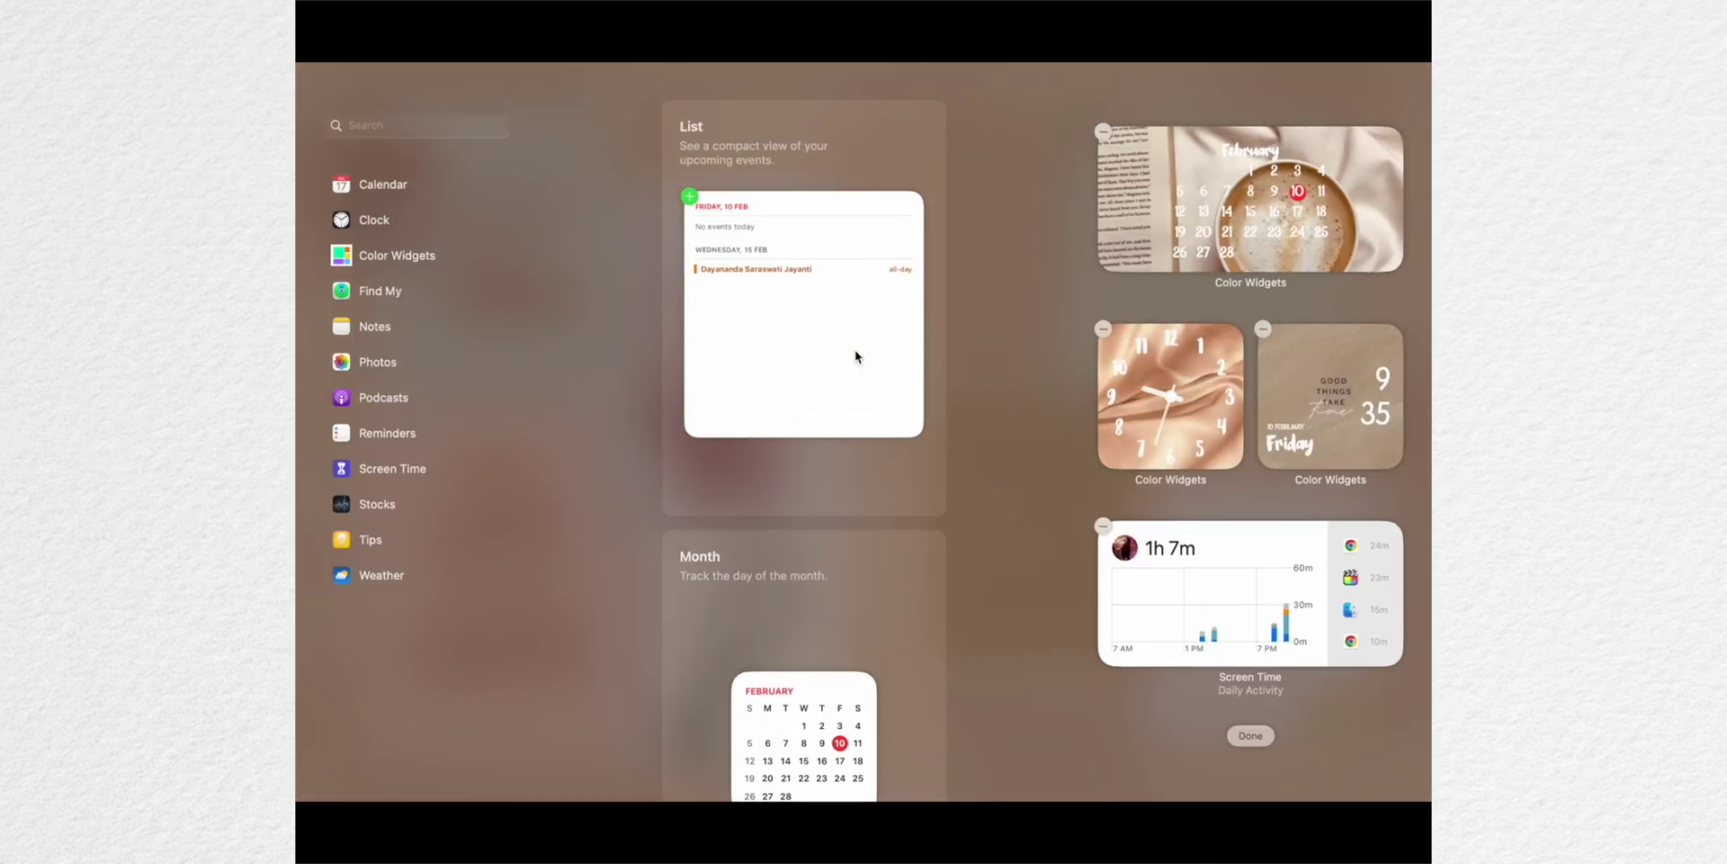
{"action": "left_click", "coordinate": [375, 325]}
{"action": "scroll", "coordinate": [783, 404], "scroll_direction": "down", "scroll_amount": 2}
{"action": "left_click_drag", "start_coordinate": [803, 270], "coordinate": [1163, 635]}
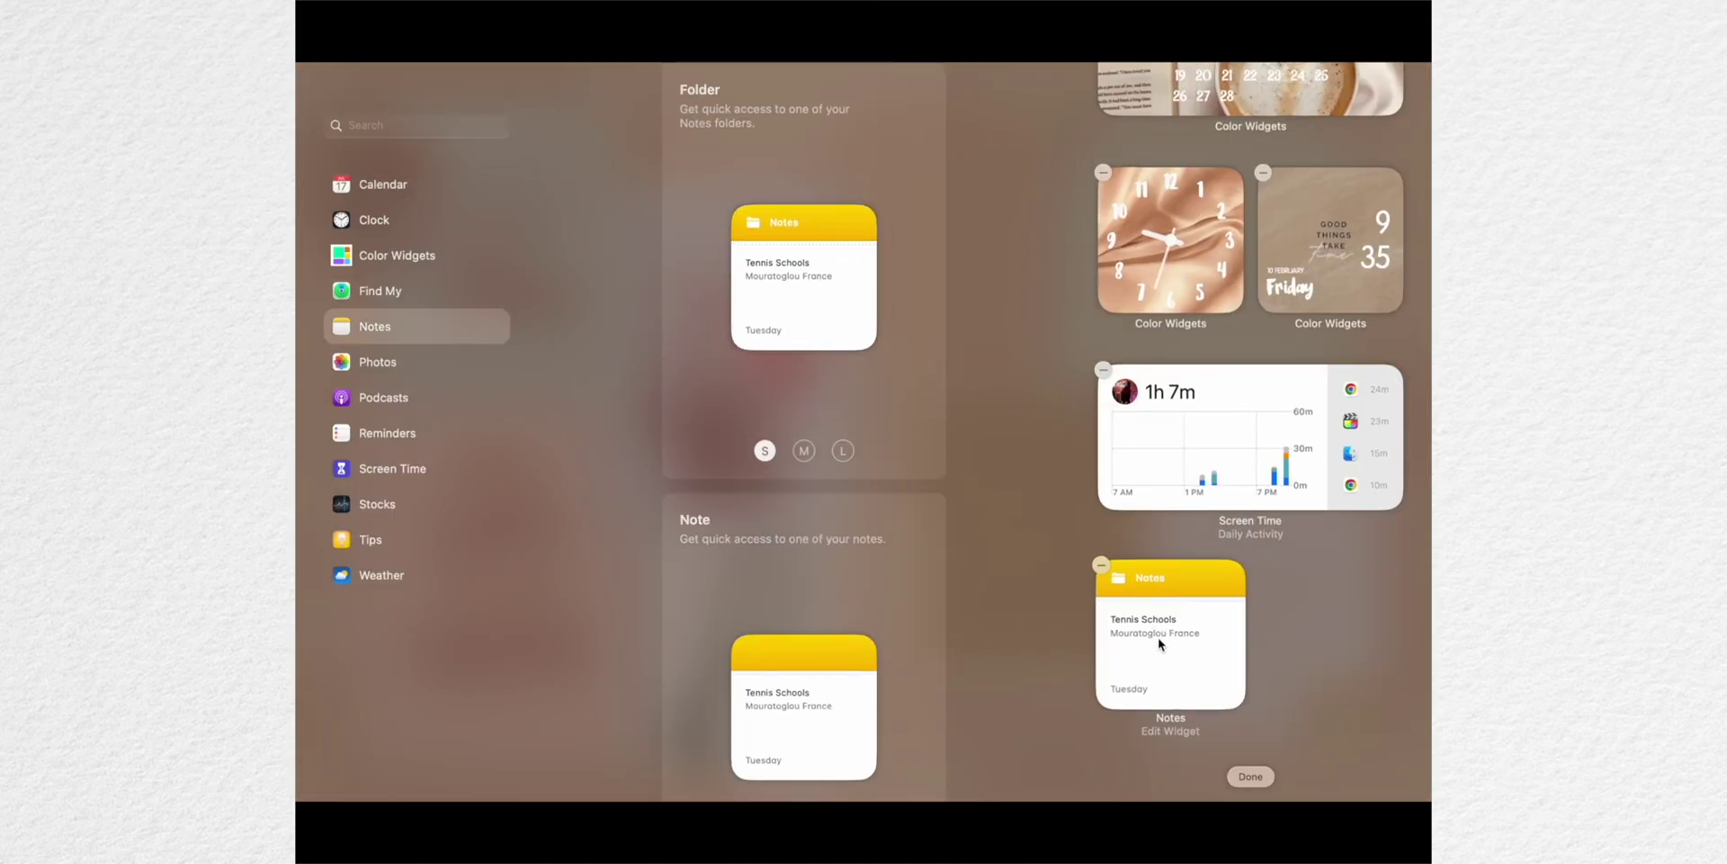
{"action": "scroll", "coordinate": [1095, 303], "scroll_direction": "up", "scroll_amount": 2}
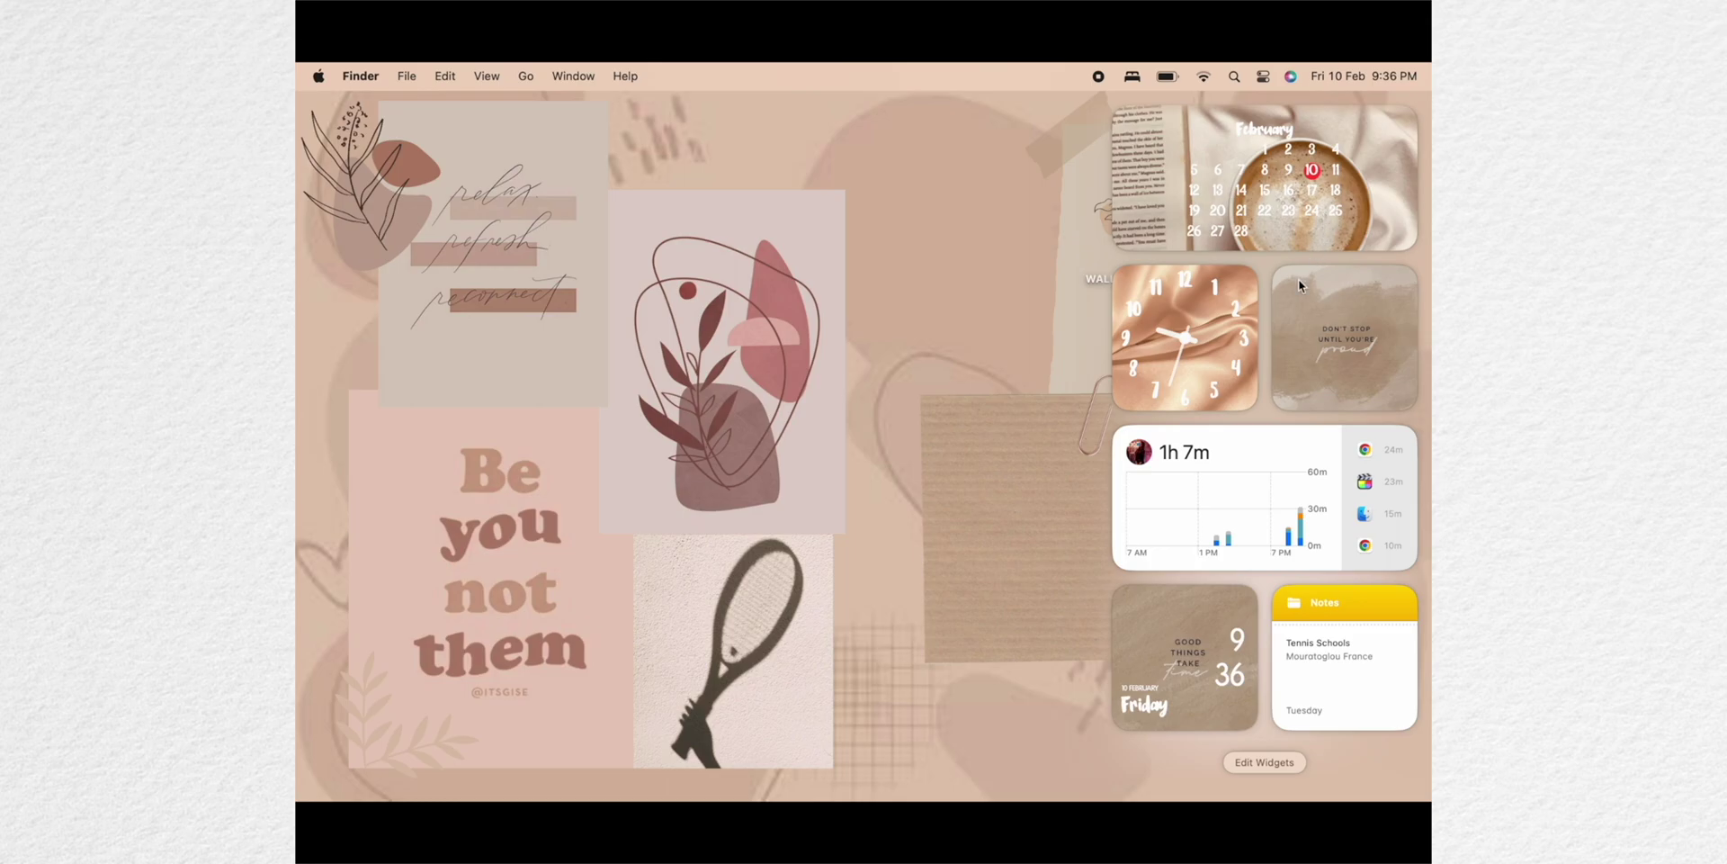
{"action": "left_click", "coordinate": [907, 397]}
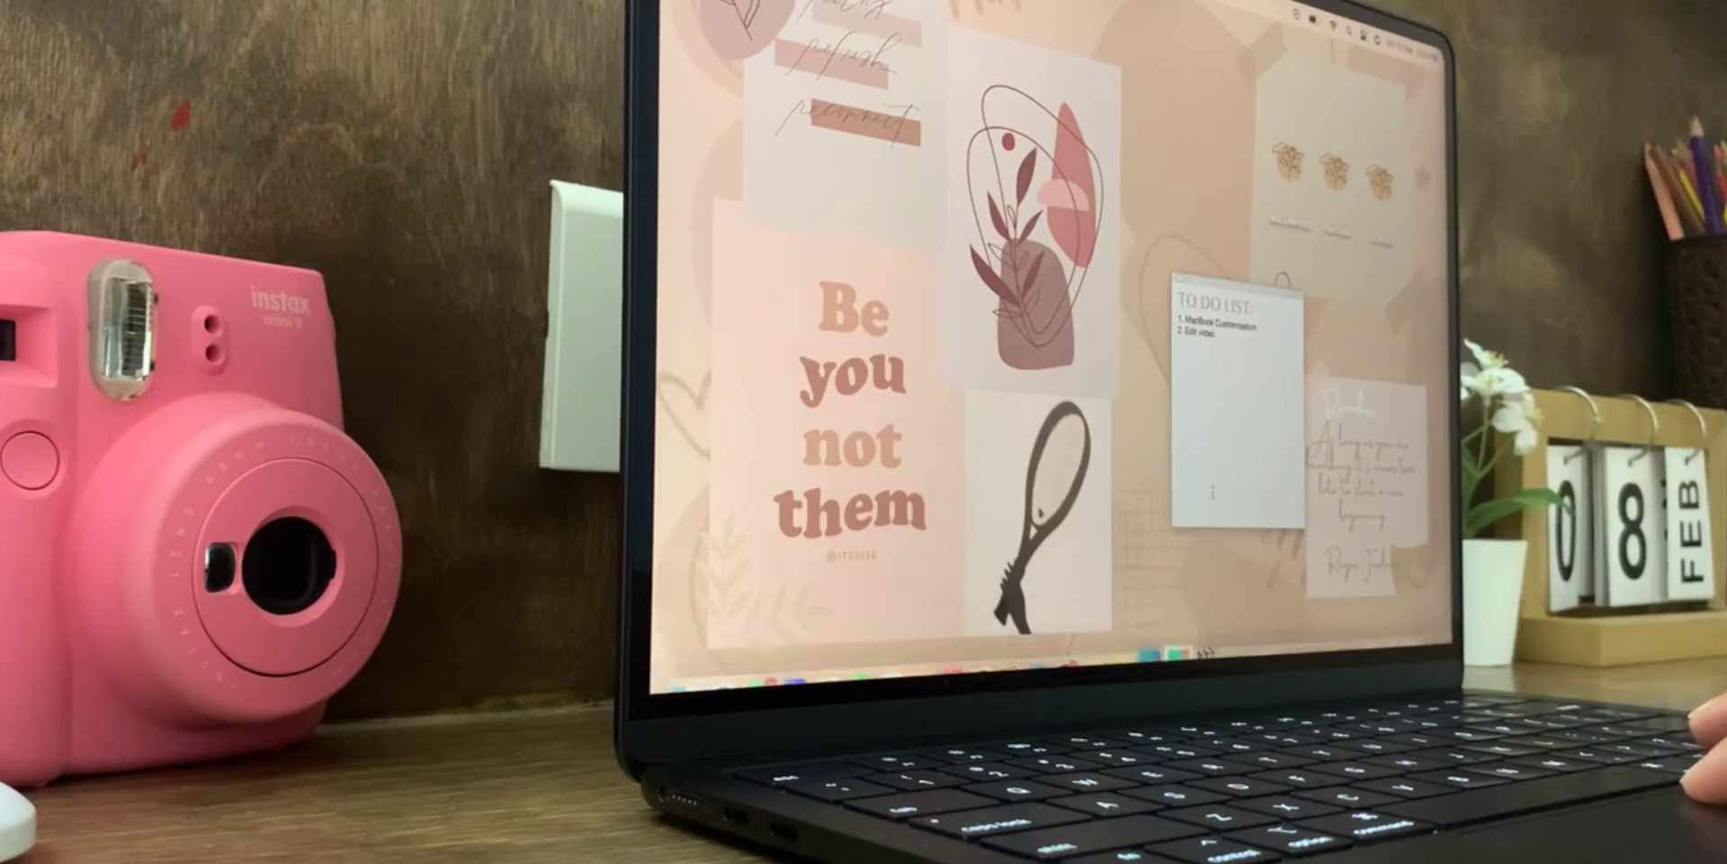
Add "Shop for school supplies" as the third item in the to-do list sticky note.
{"action": "key", "text": "Return"}
{"action": "type", "text": "Shop for school su"}
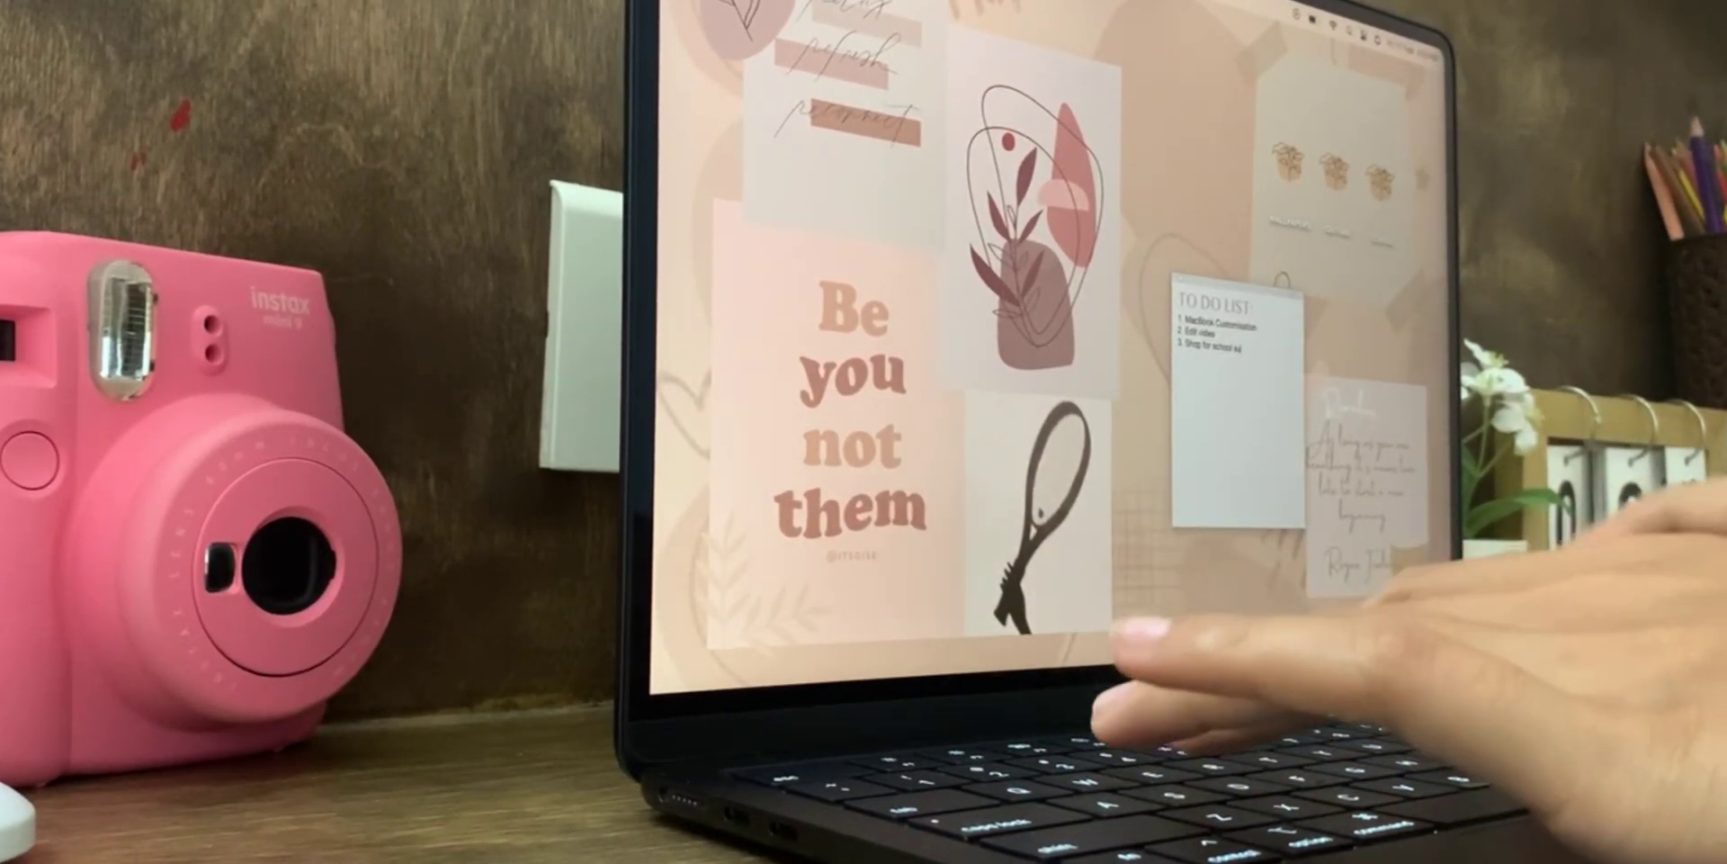
{"action": "type", "text": "pplies"}
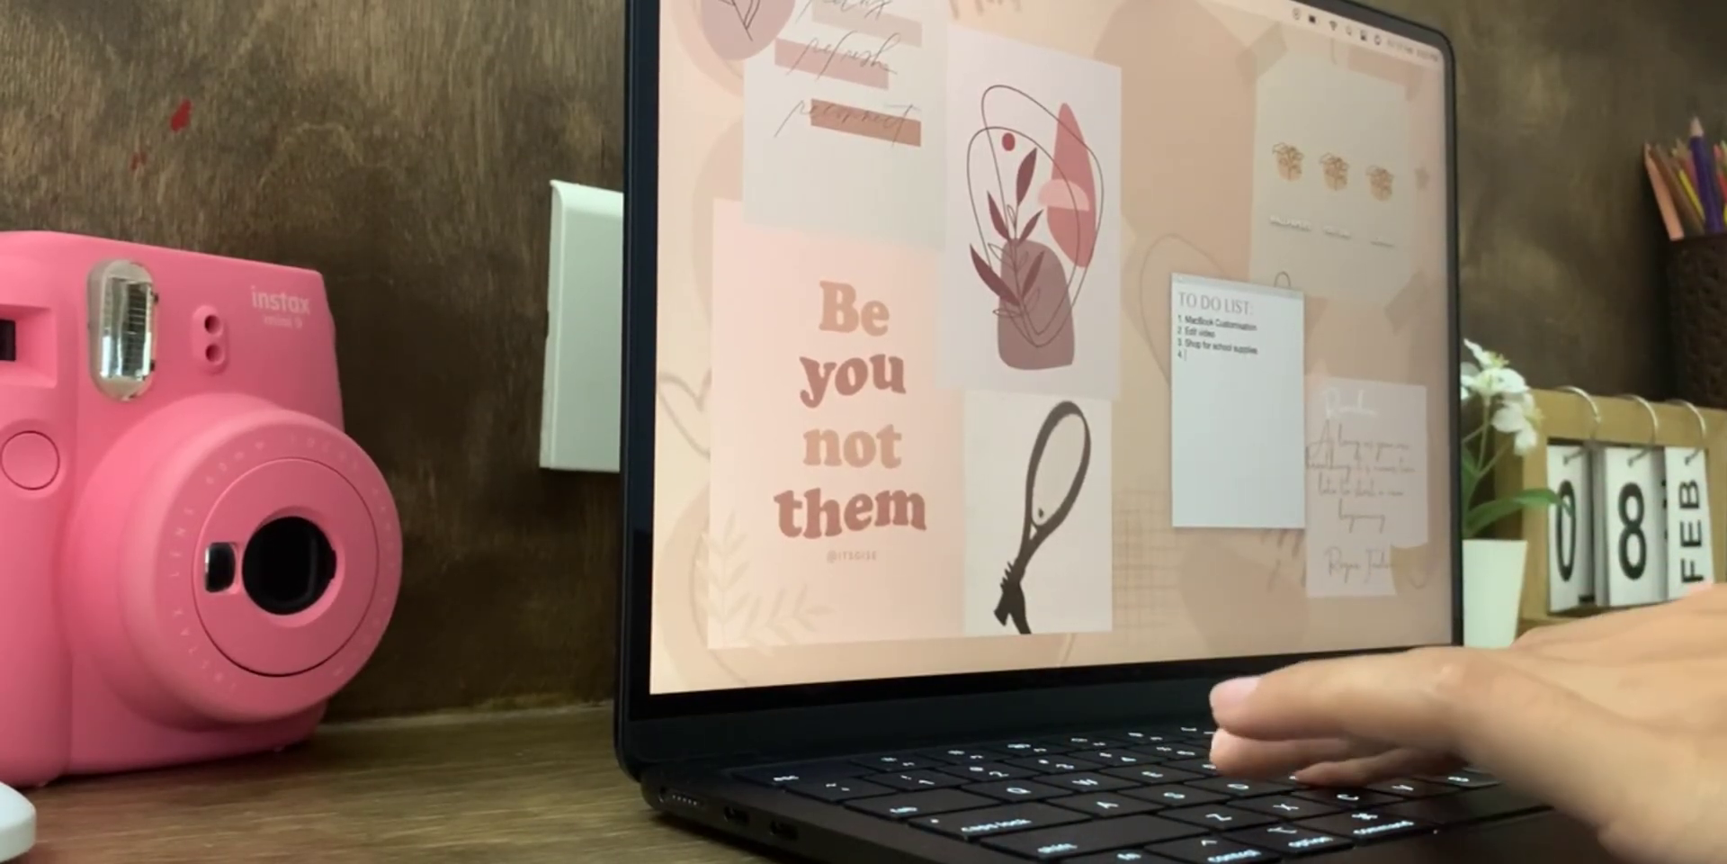